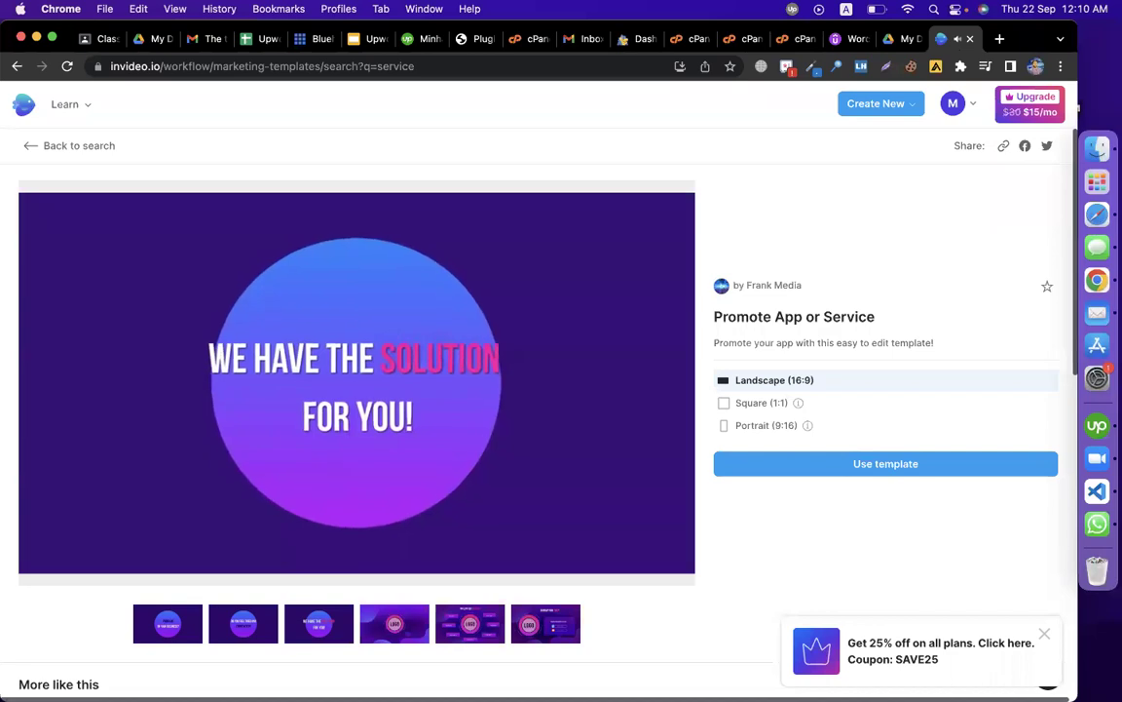
Step: Start a landscape (16:9) video project from the Promote App or Service template
{"action": "left_click", "coordinate": [486, 421]}
{"action": "left_click", "coordinate": [864, 464]}
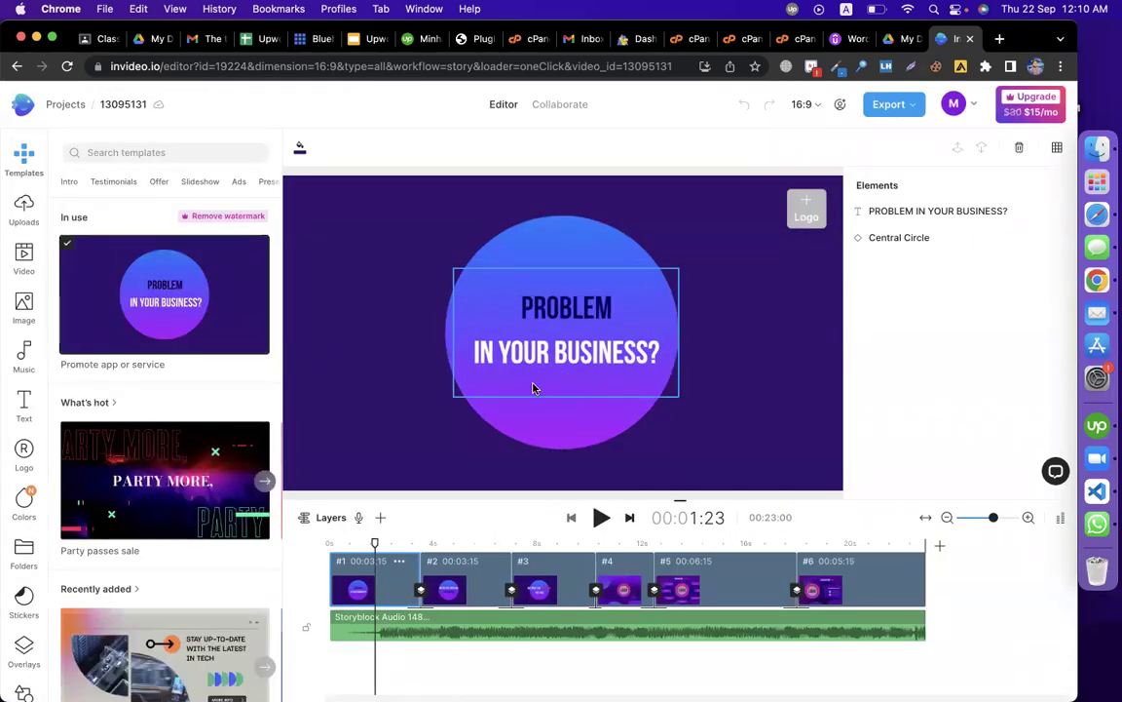
Step: Change the first scene's text to "NEED WEBSITE" on the first line and "IN WORDPRESS?" on the second
{"action": "left_click", "coordinate": [545, 326]}
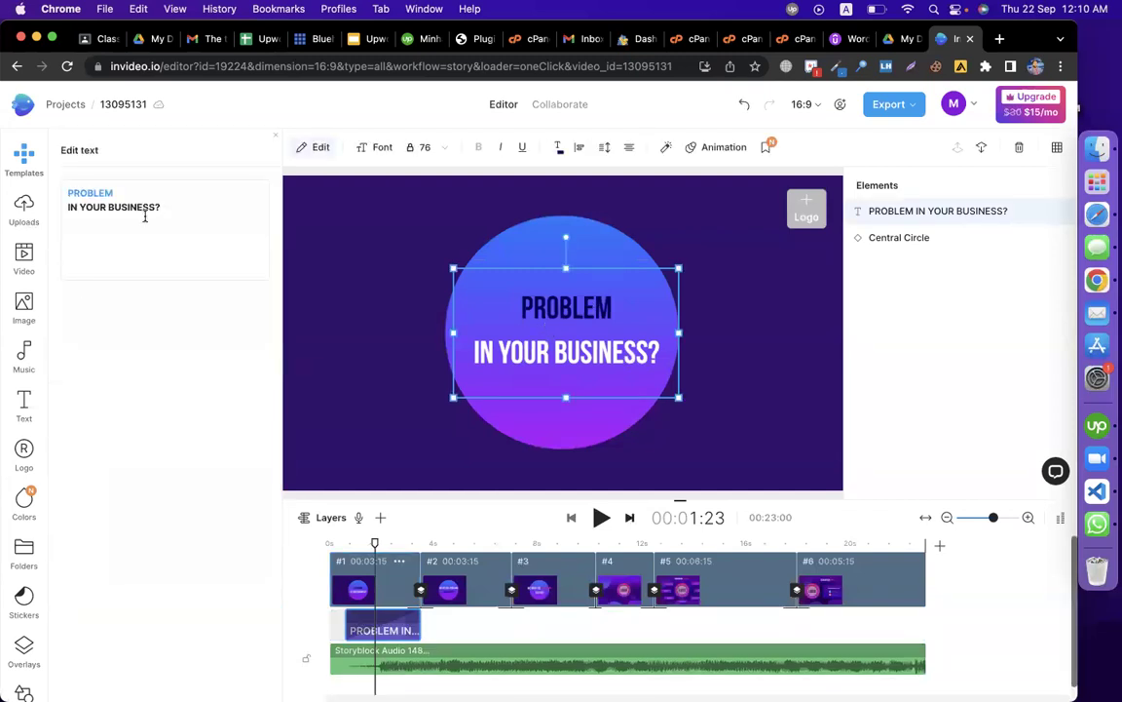
{"action": "left_click_drag", "start_coordinate": [109, 195], "coordinate": [70, 193]}
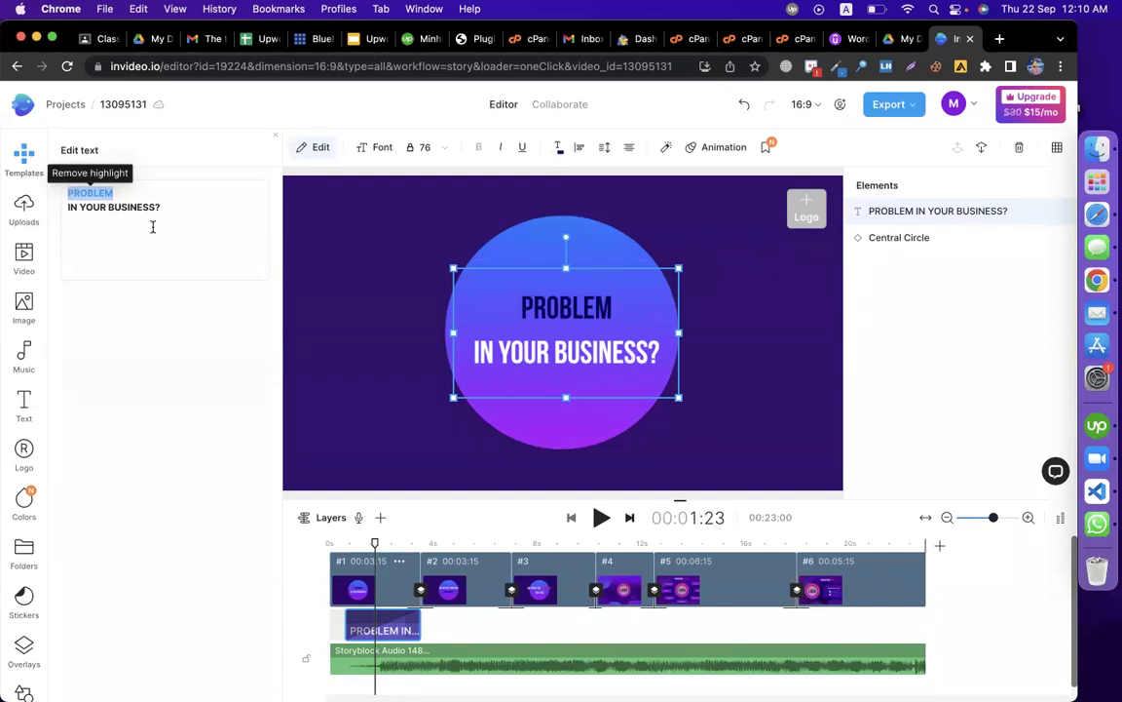
{"action": "type", "text": "Need"}
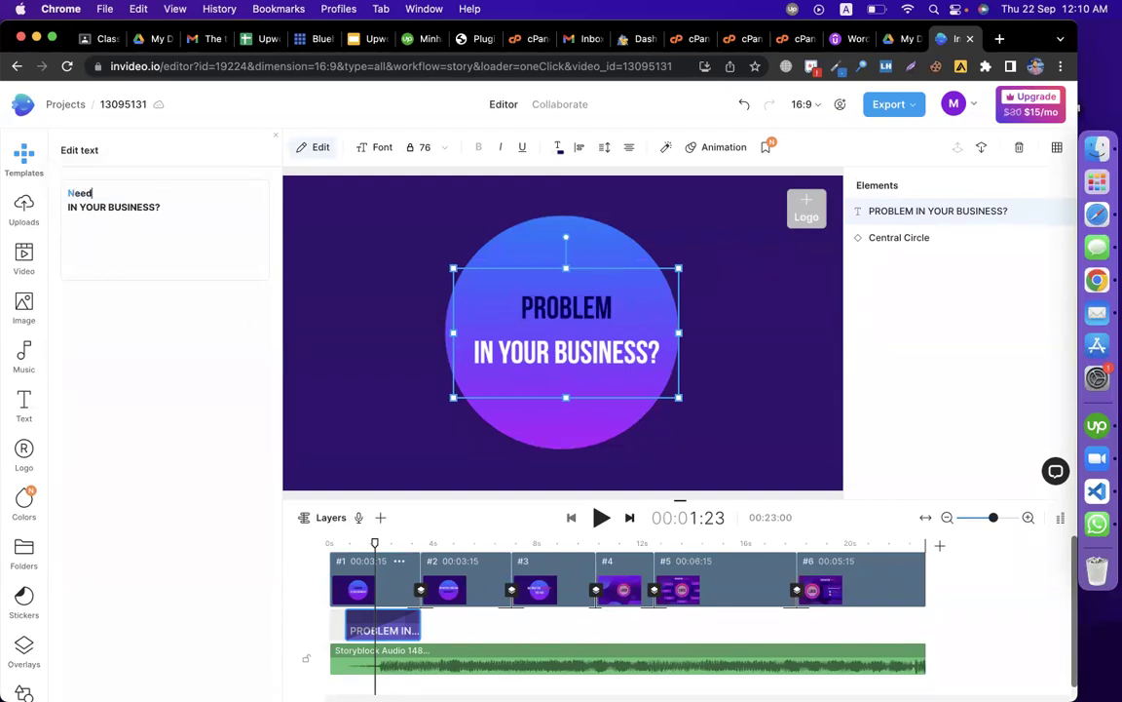
{"action": "key", "text": "BackSpace"}
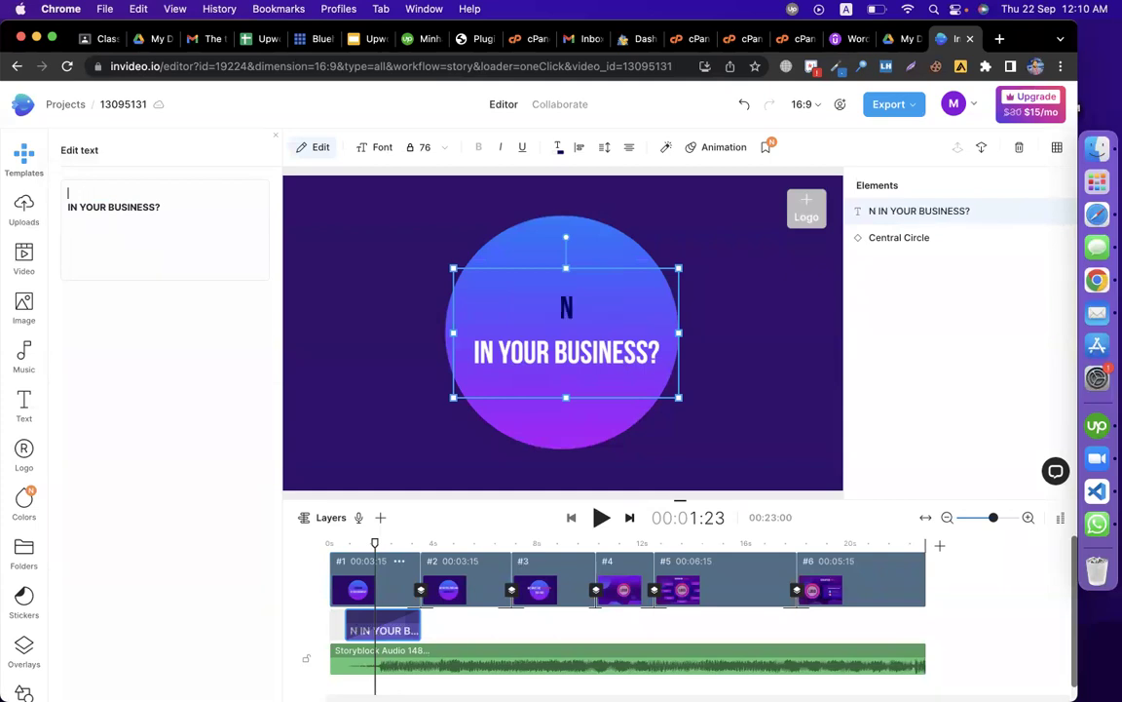
{"action": "type", "text": "NEED WEBSITE"}
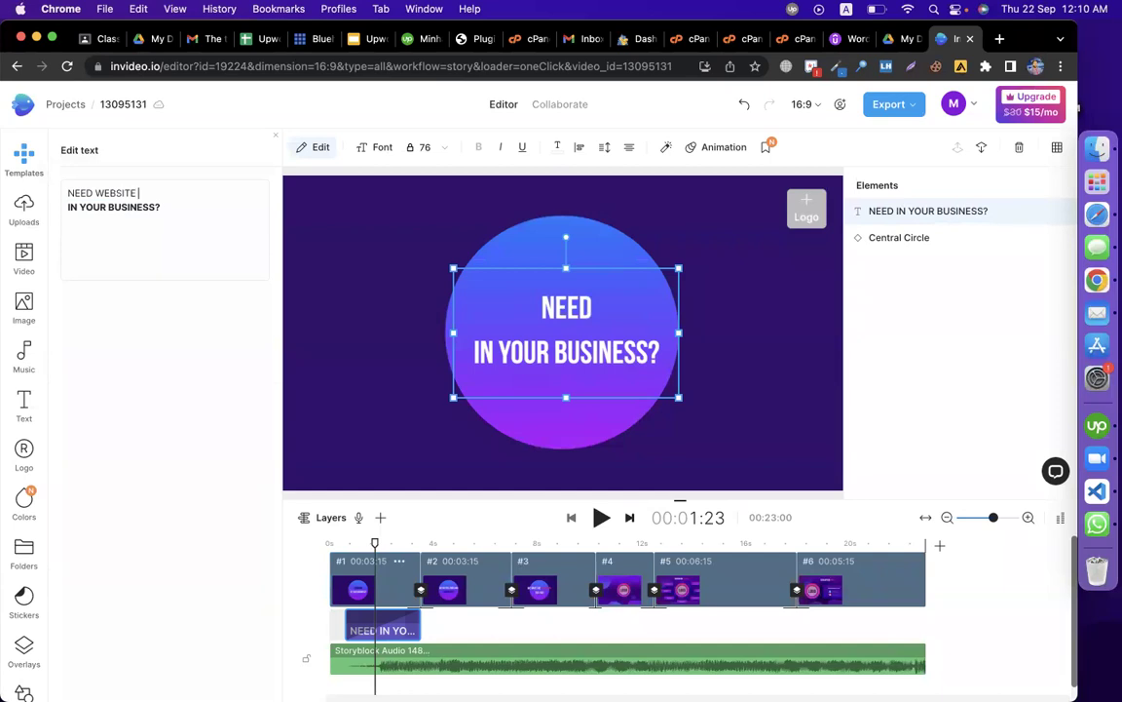
{"action": "key", "text": "shift+alt+Left"}
{"action": "key", "text": "shift+alt+Left"}
{"action": "key", "text": "BackSpace"}
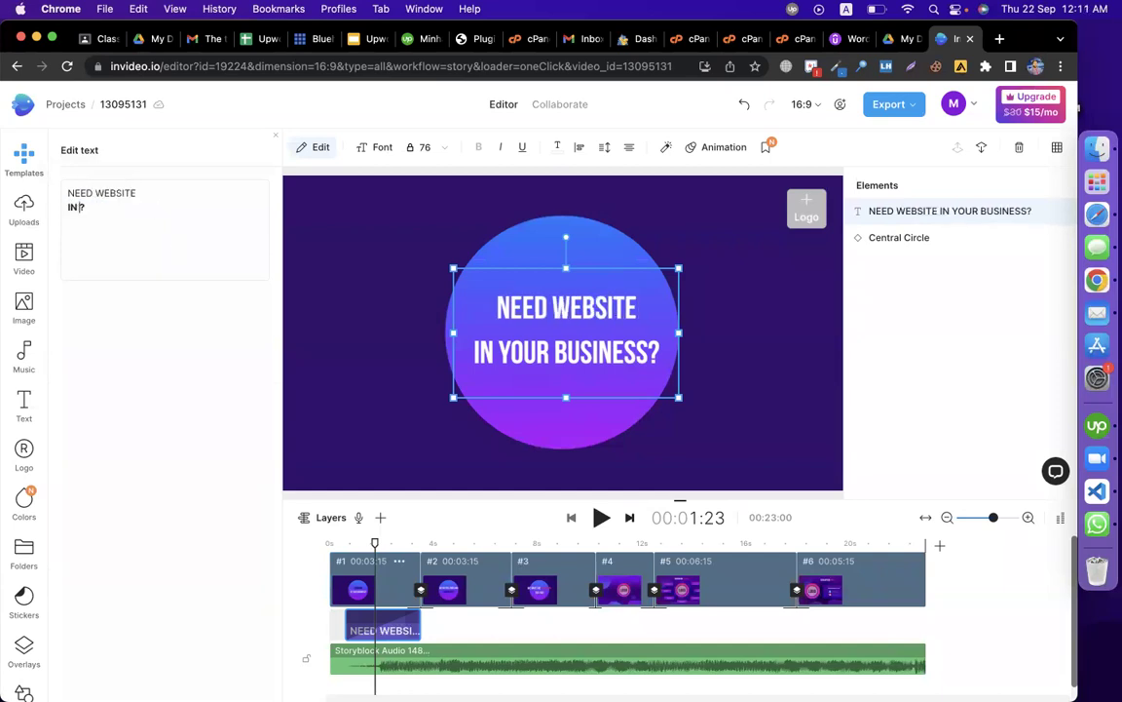
{"action": "type", "text": "WORDPRESS"}
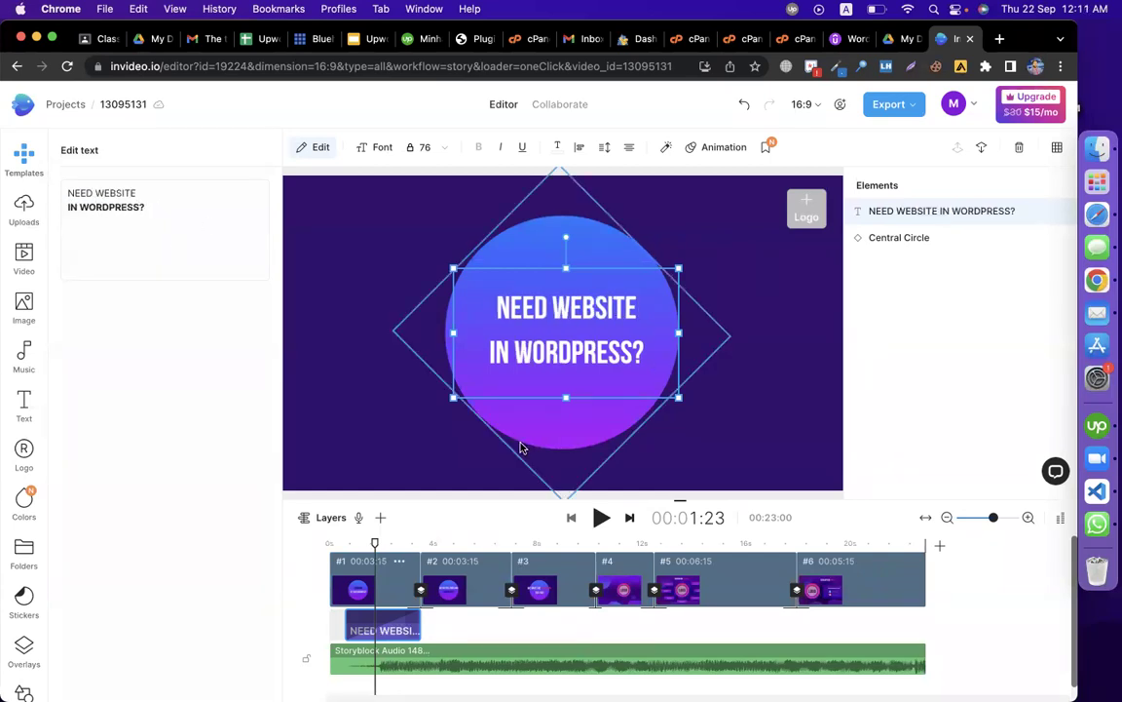
{"action": "left_click", "coordinate": [379, 426]}
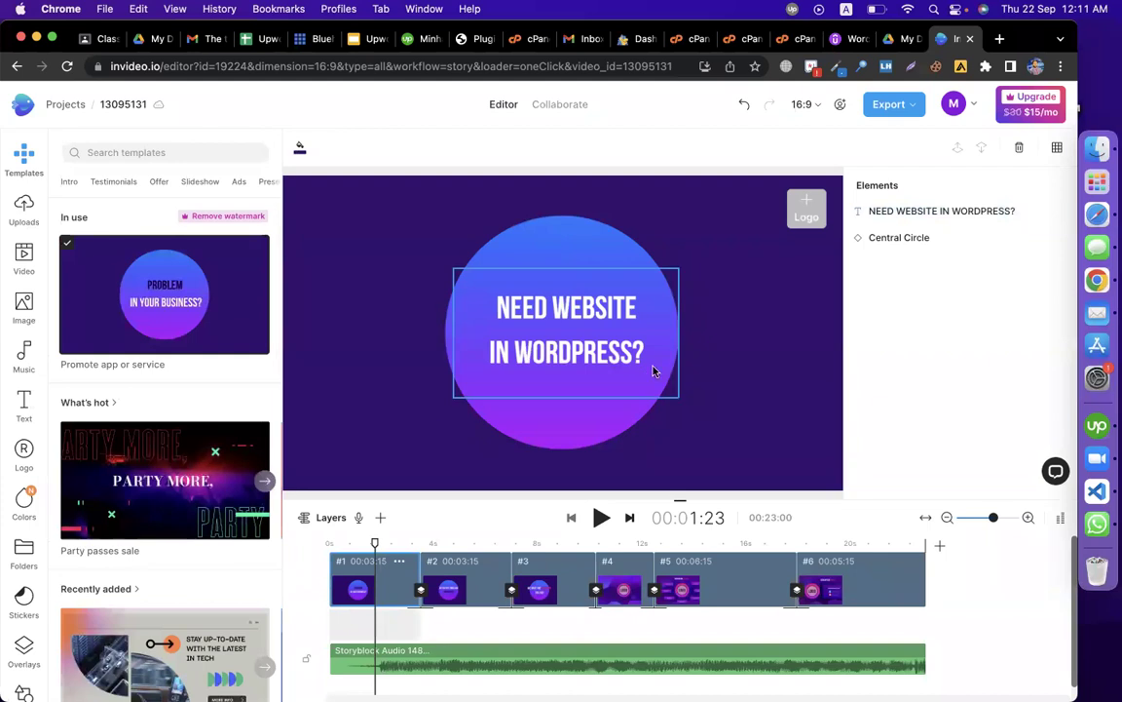
Step: Look through the texts of the first three scenes and check the logo upload file picker without choosing a file
{"action": "left_click", "coordinate": [466, 585]}
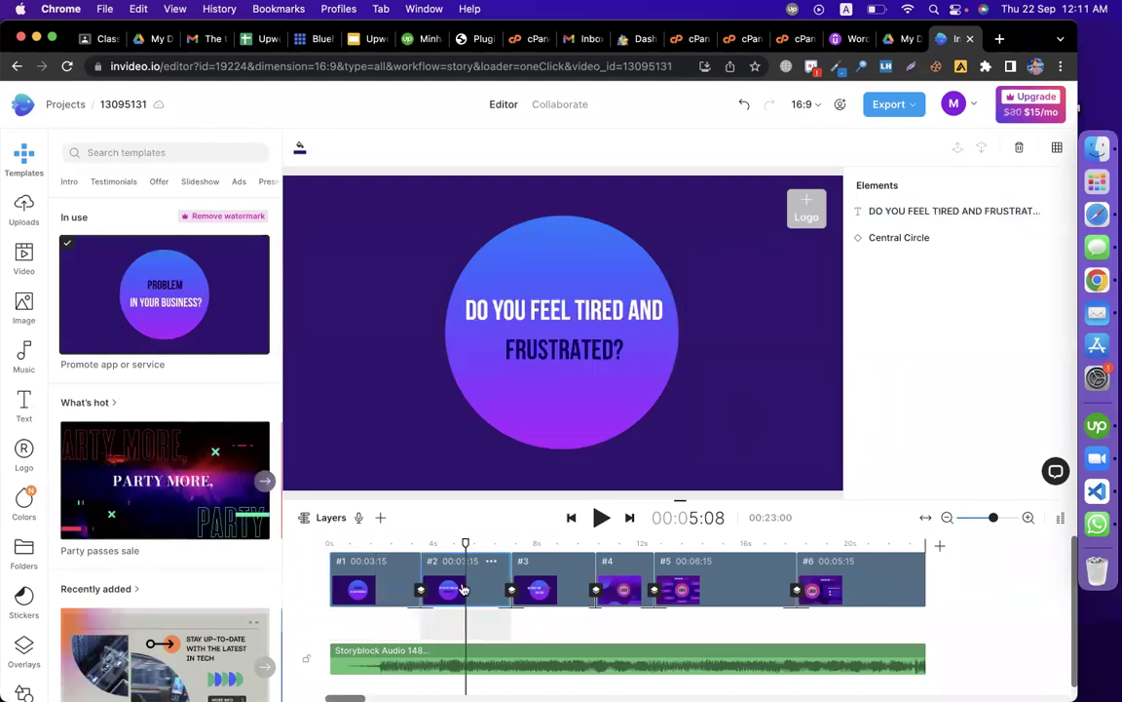
{"action": "left_click", "coordinate": [553, 582]}
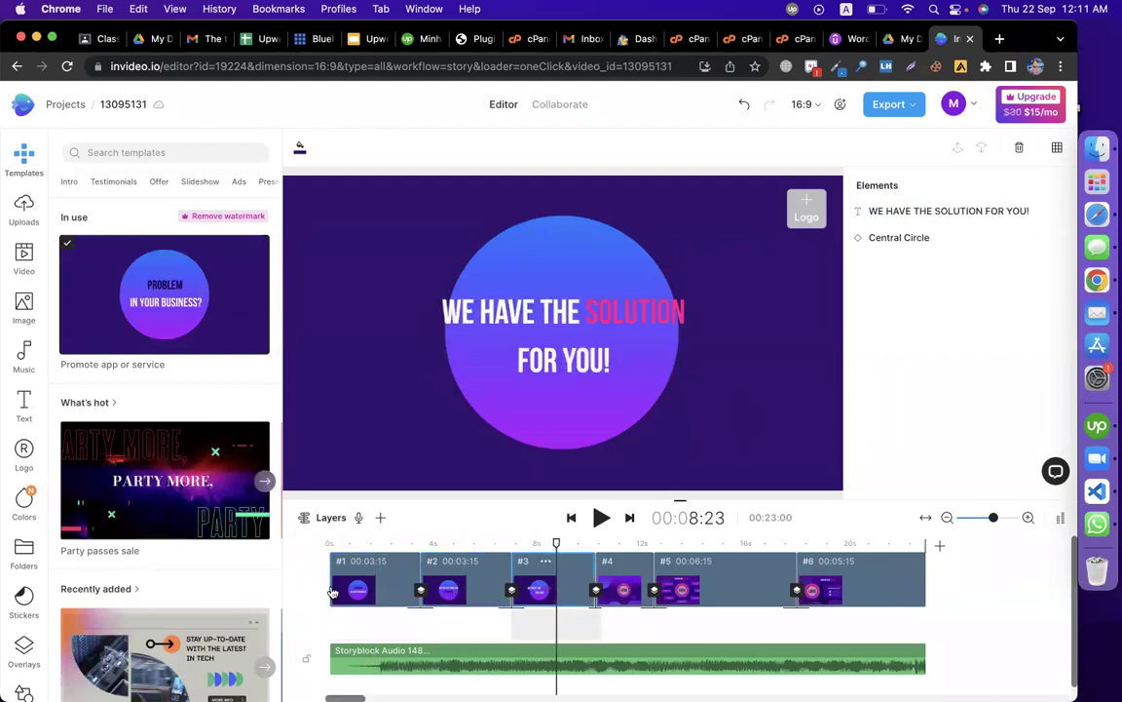
{"action": "left_click", "coordinate": [375, 584]}
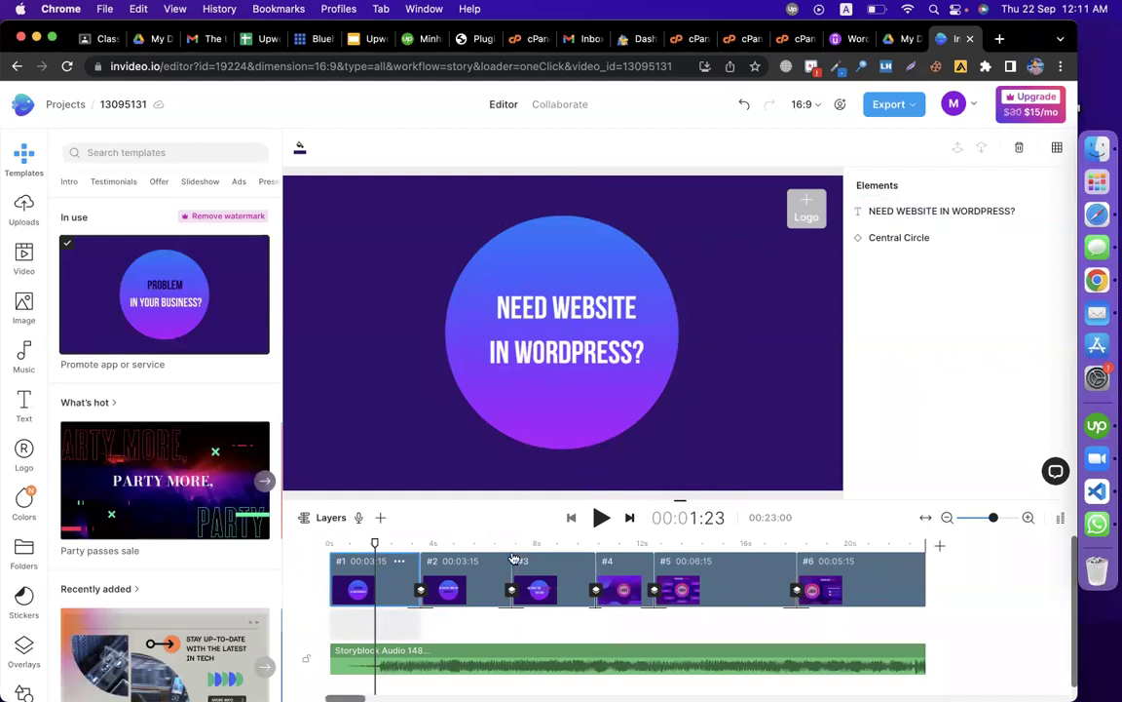
{"action": "left_click", "coordinate": [466, 584]}
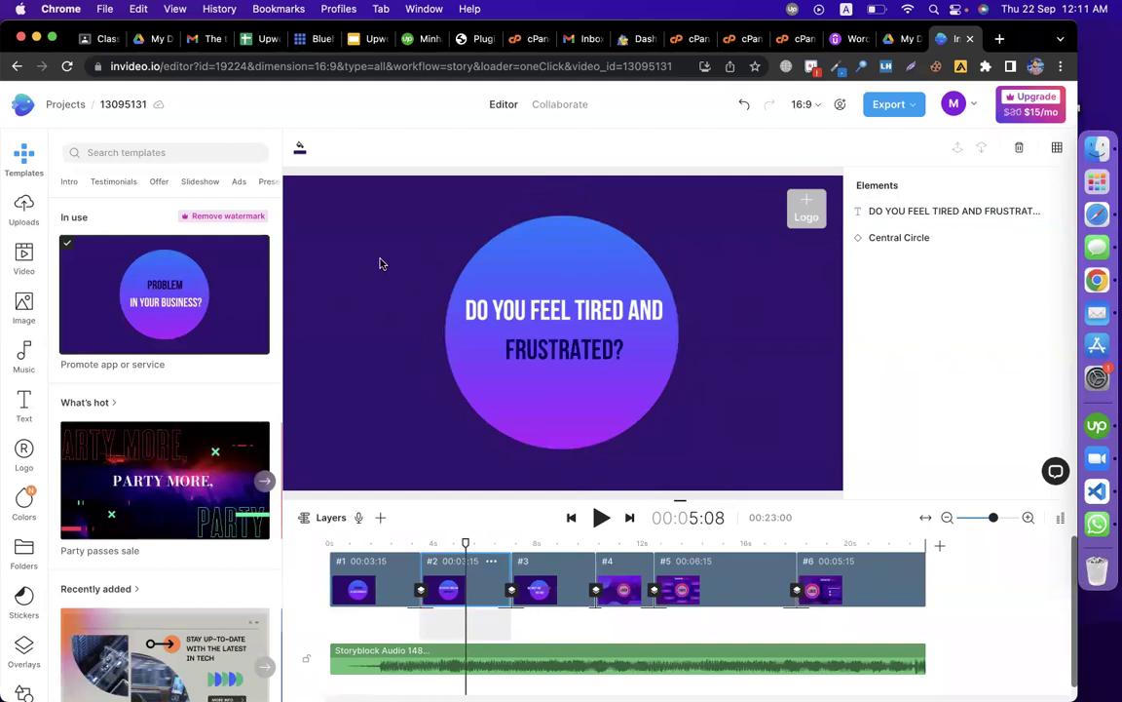
{"action": "left_click", "coordinate": [805, 211]}
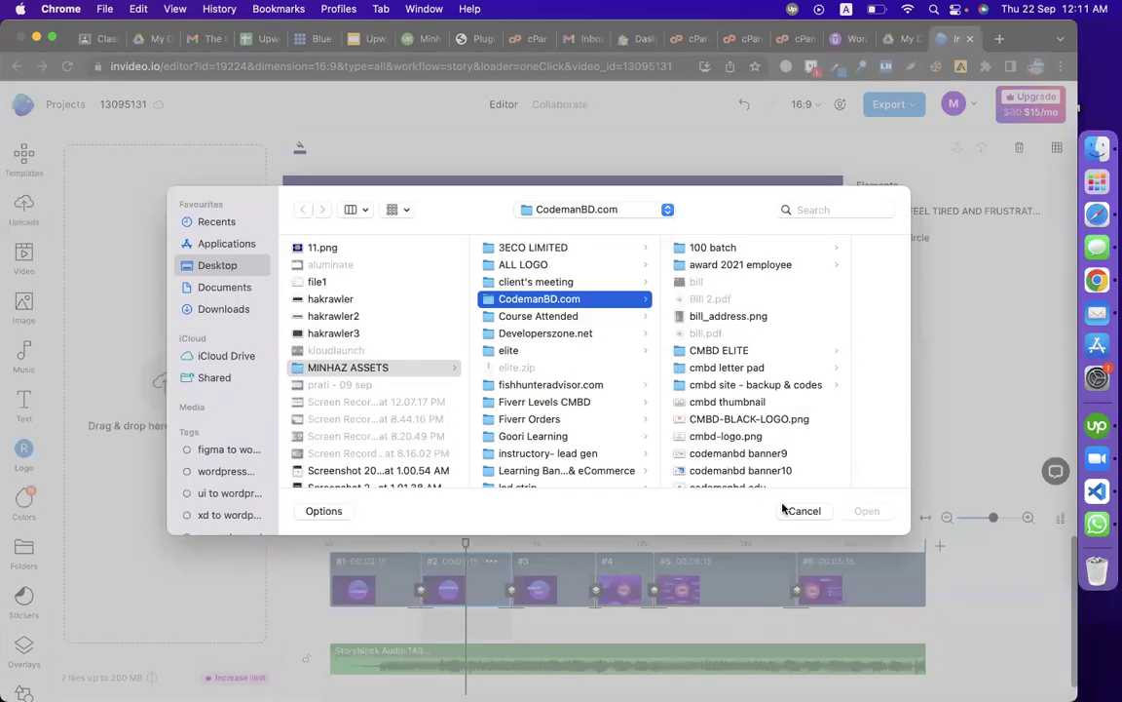
{"action": "left_click", "coordinate": [801, 504]}
Step: Append a blank scene, place the uploaded image ecommerce1.jpg in it and delete the "Build your own scene" placeholder text
{"action": "left_click", "coordinate": [34, 213]}
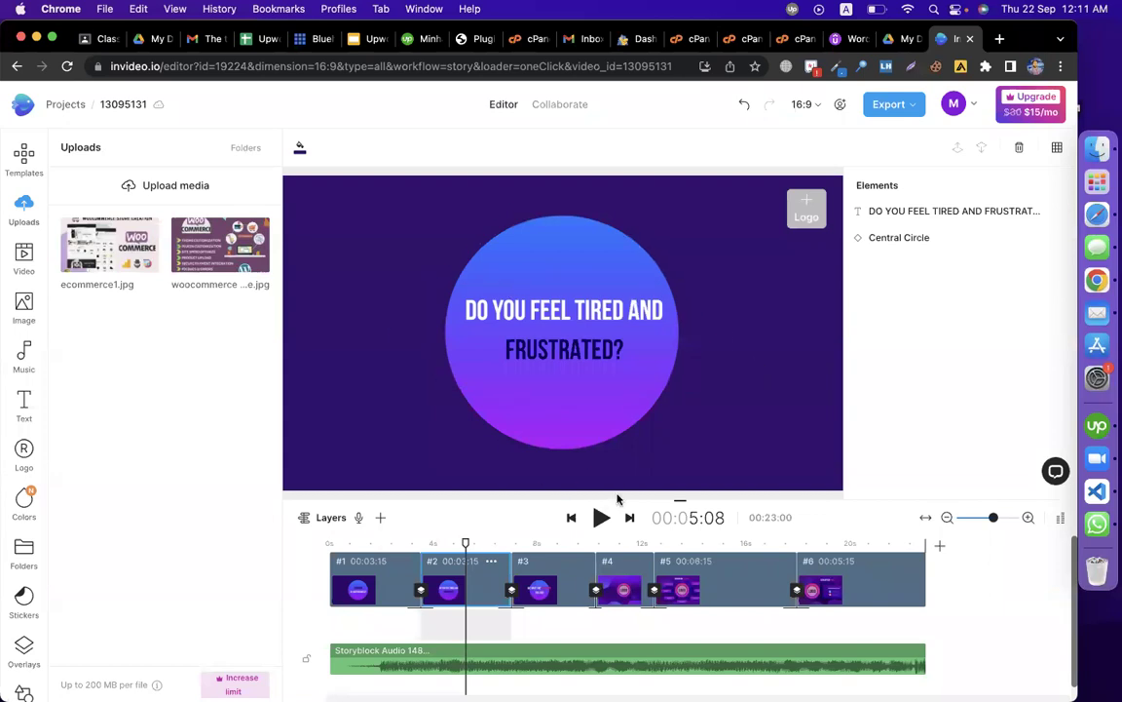
{"action": "left_click", "coordinate": [939, 545]}
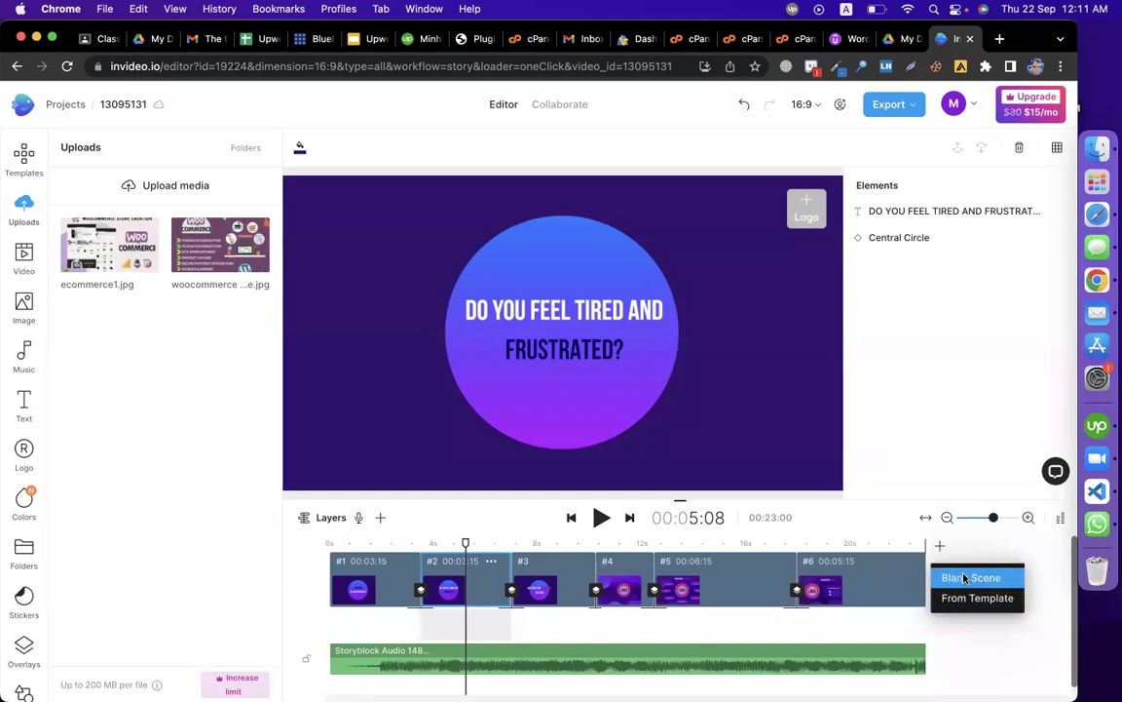
{"action": "left_click", "coordinate": [964, 578]}
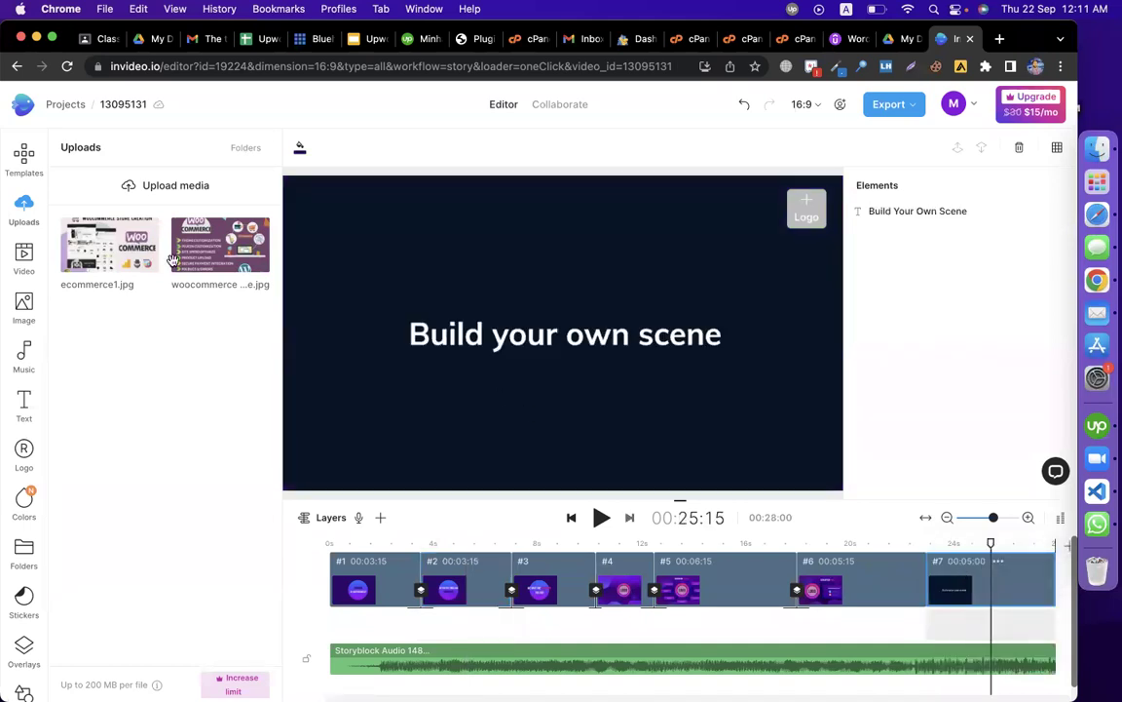
{"action": "left_click", "coordinate": [109, 244]}
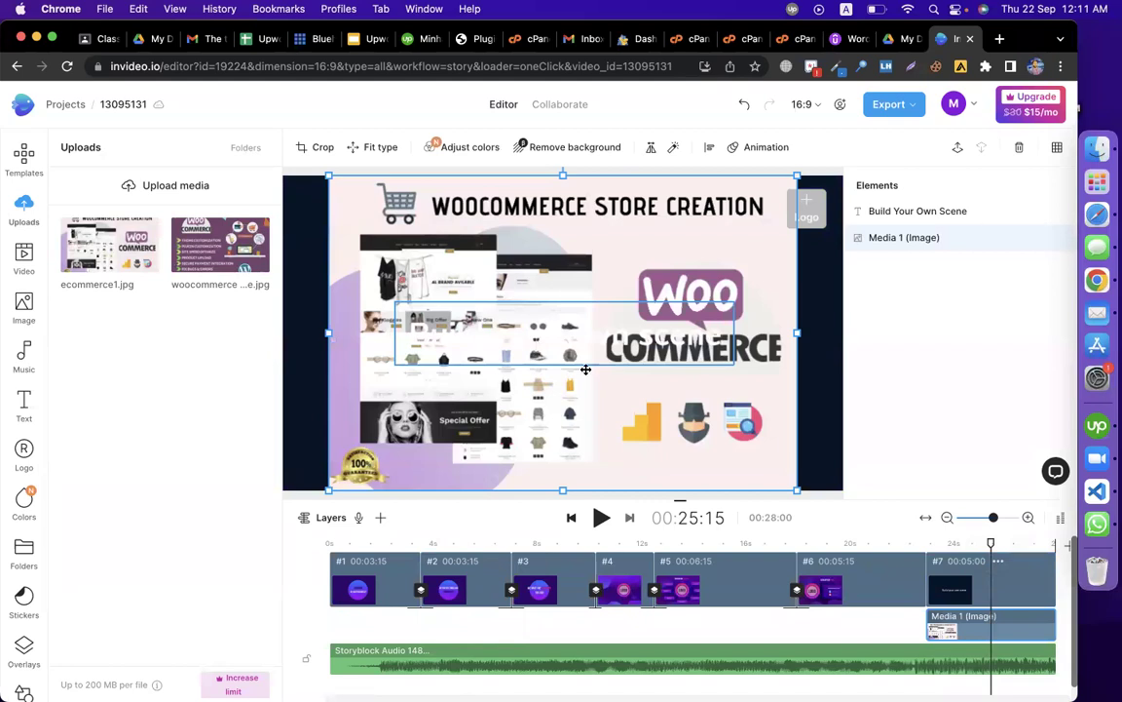
{"action": "left_click", "coordinate": [543, 339]}
Step: Move the new image scene from the end of the timeline to second position and preview the playback from there
{"action": "left_click_drag", "start_coordinate": [939, 575], "coordinate": [429, 577]}
{"action": "left_click", "coordinate": [485, 589]}
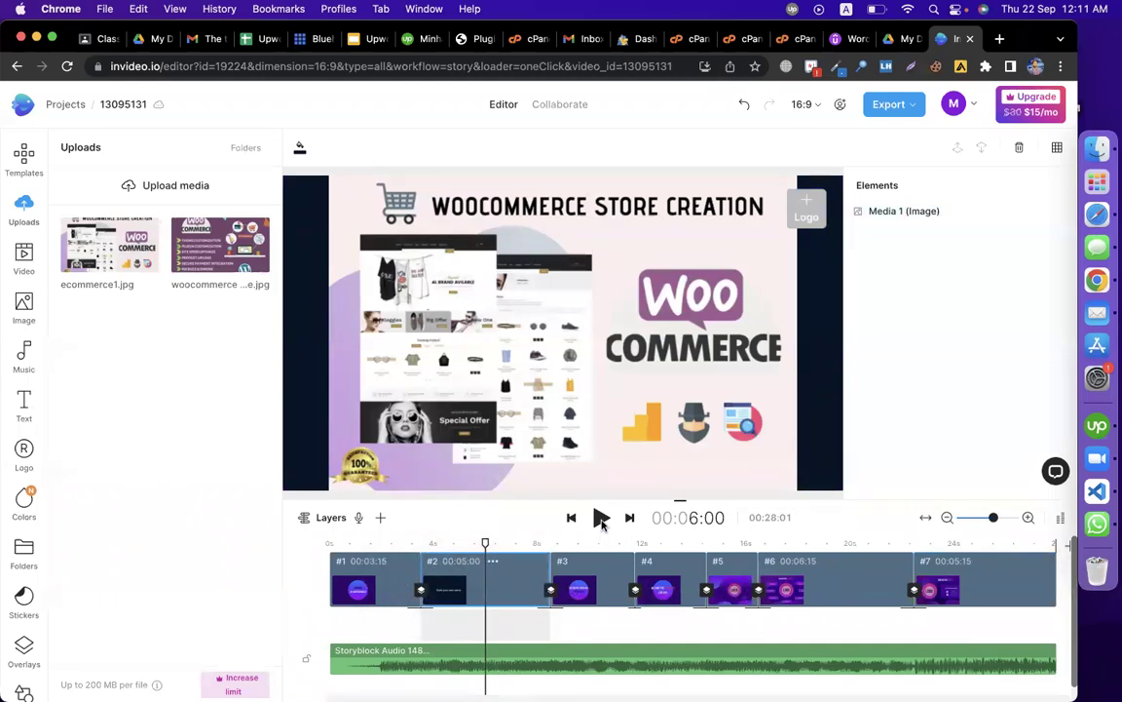
{"action": "left_click", "coordinate": [602, 519]}
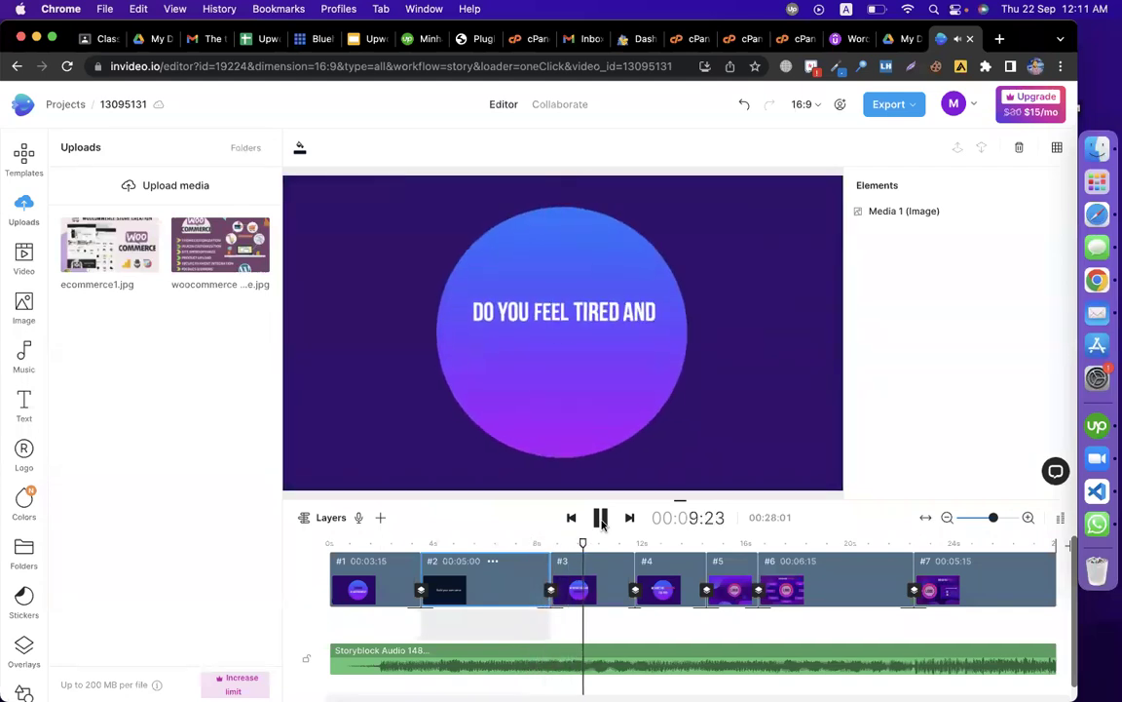
{"action": "left_click", "coordinate": [602, 519]}
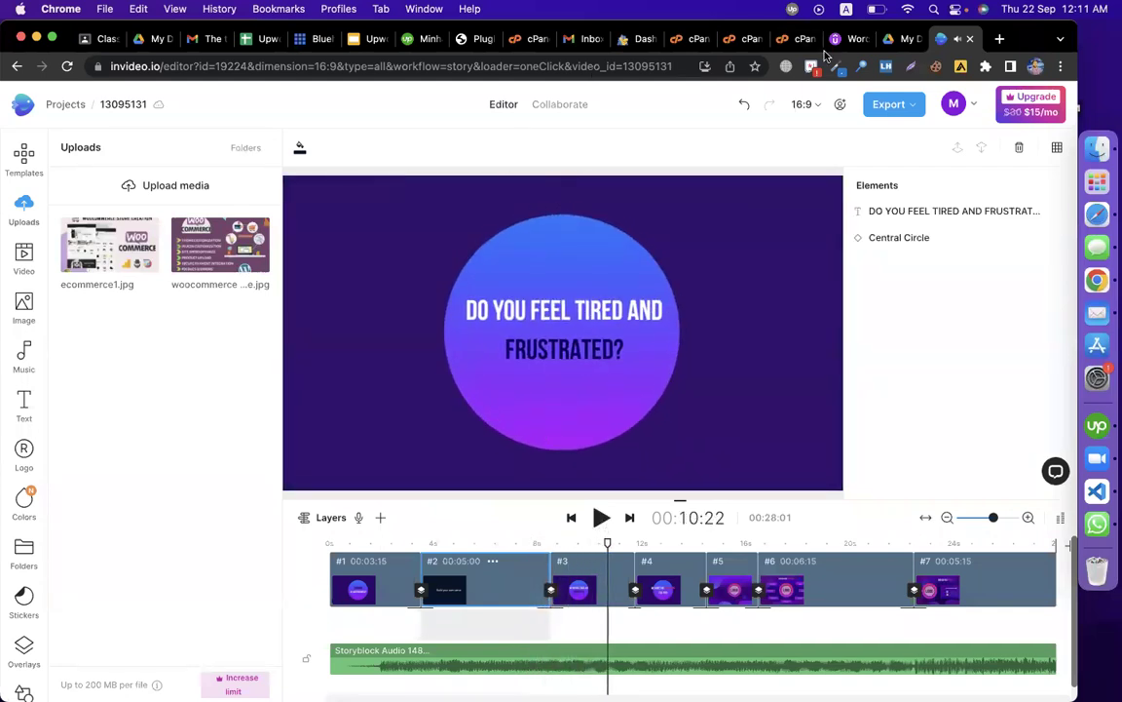
Step: Close the video editor tab, search the web for BENSOUND in a new tab and open the Bensound site
{"action": "left_click", "coordinate": [969, 39]}
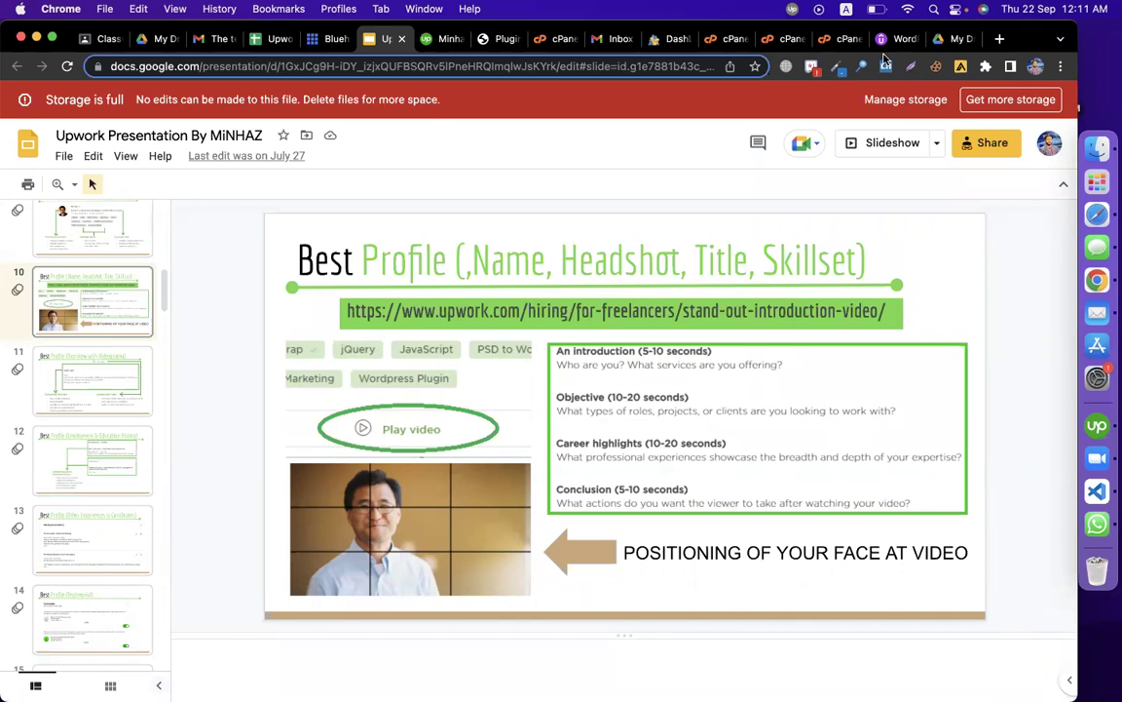
{"action": "left_click", "coordinate": [1000, 39]}
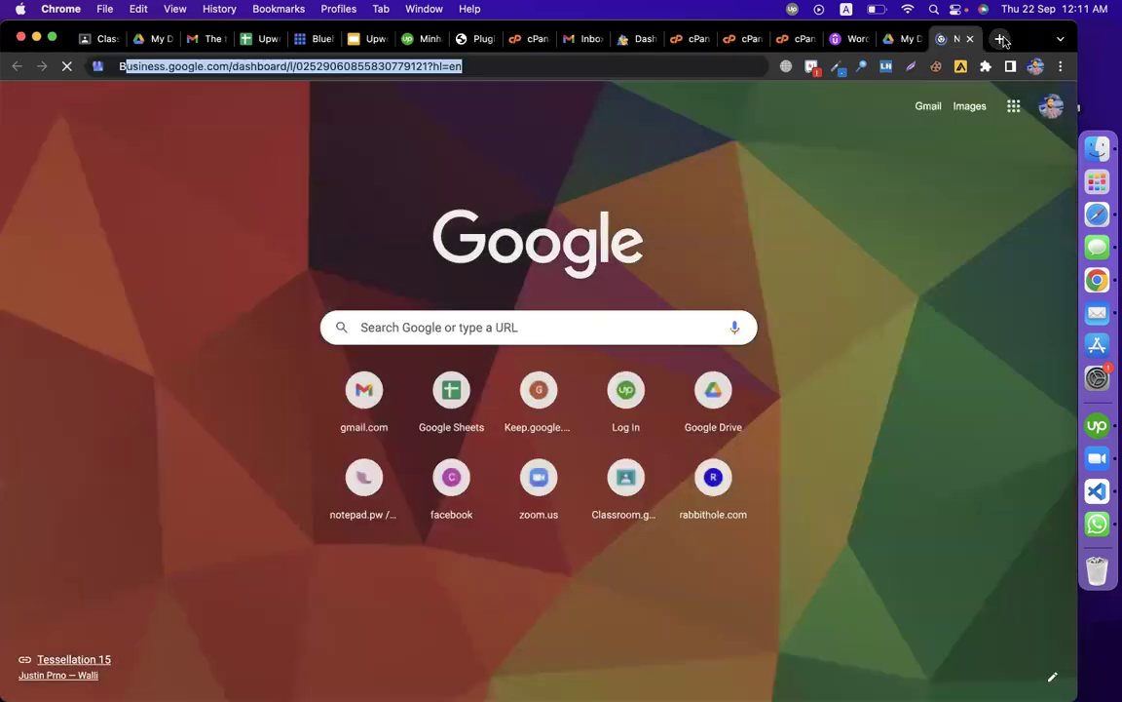
{"action": "type", "text": "BENSOUND"}
{"action": "key", "text": "Return"}
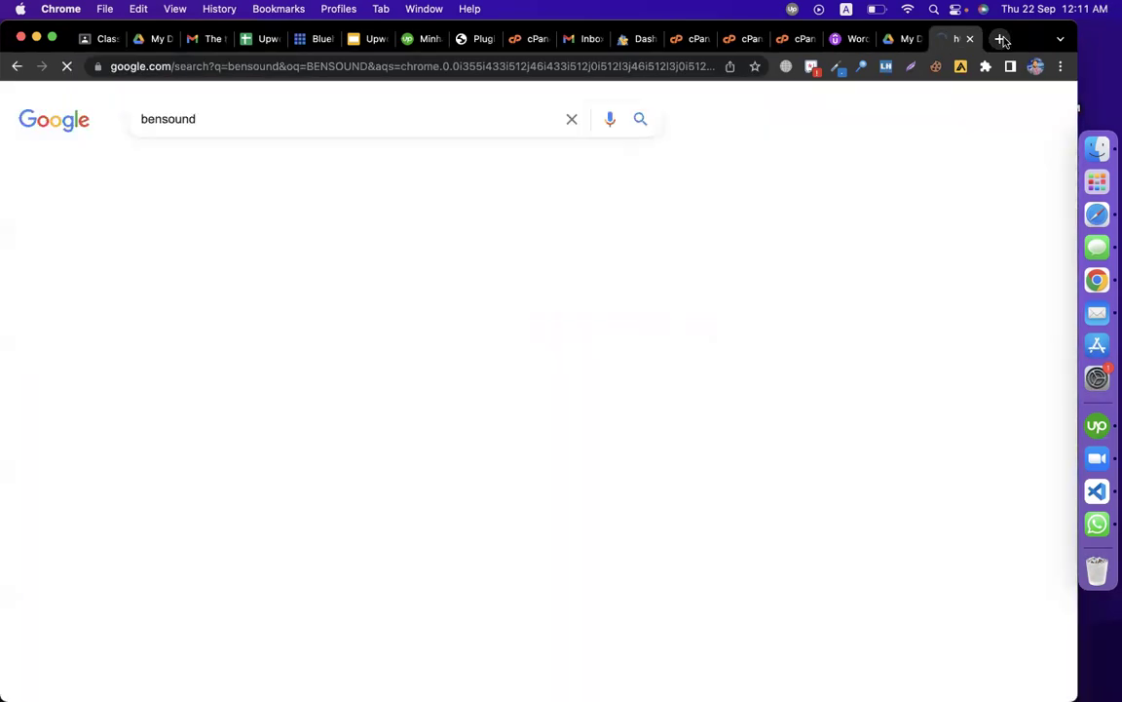
{"action": "left_click", "coordinate": [182, 259]}
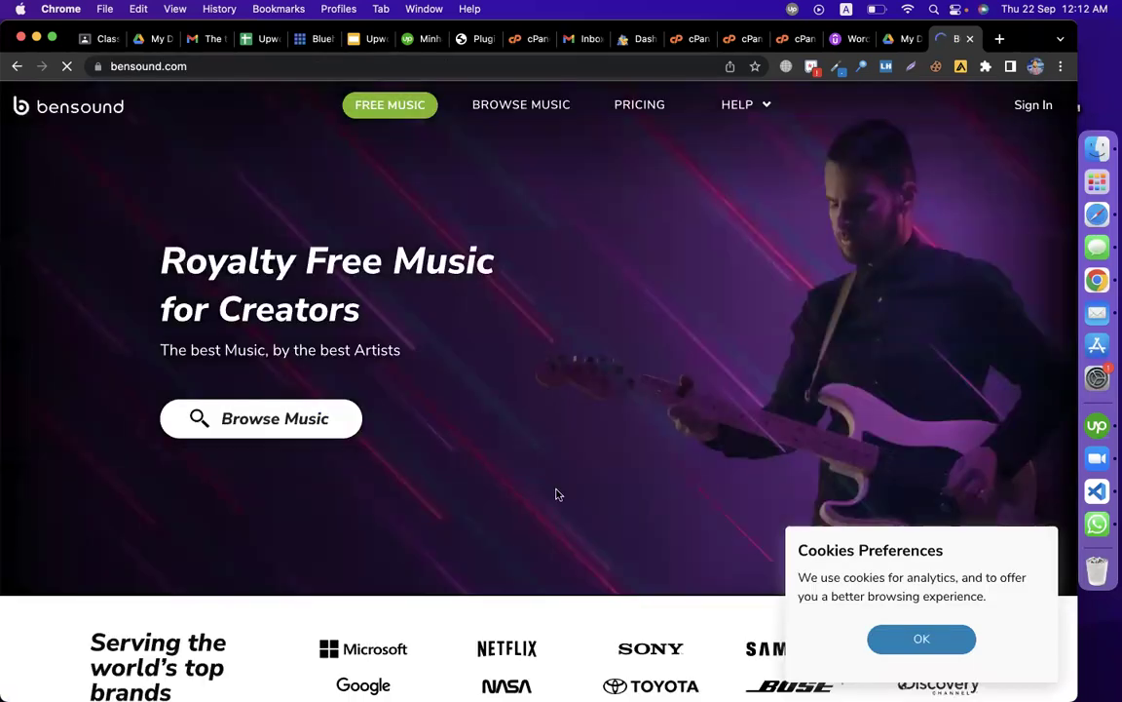
Step: Preview the featured tracks Indigo, Brave and Tailor Made, then stop the playback
{"action": "scroll", "coordinate": [602, 518], "scroll_direction": "down", "scroll_amount": 3}
{"action": "scroll", "coordinate": [602, 518], "scroll_direction": "down", "scroll_amount": 7}
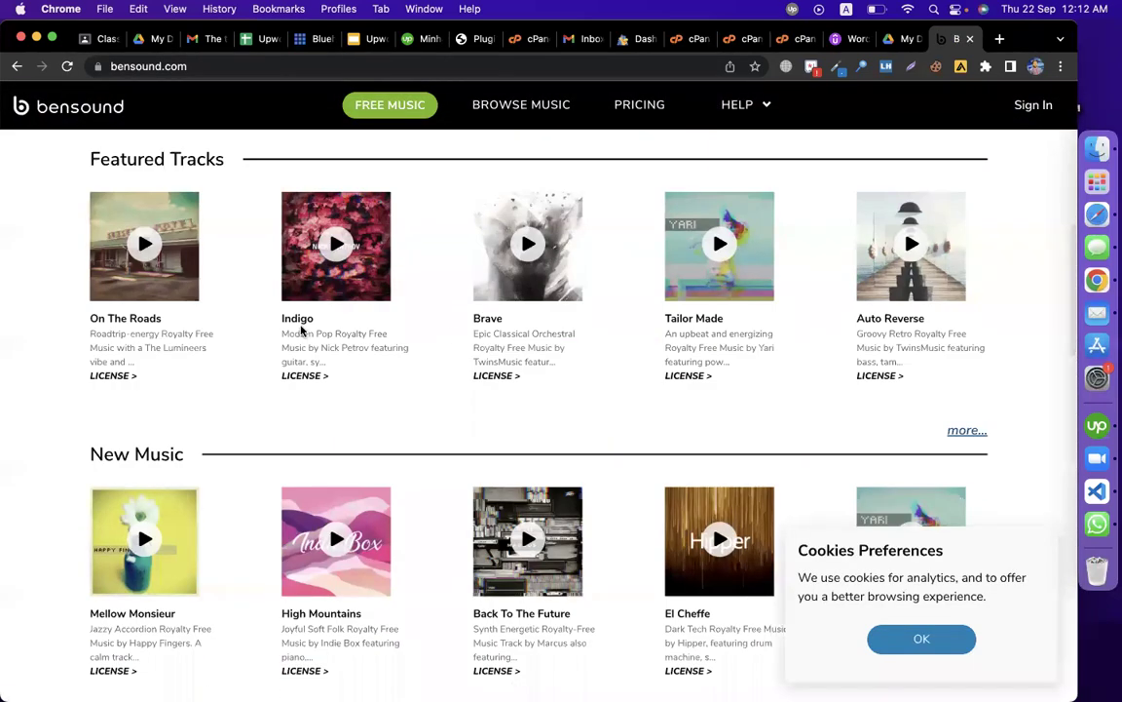
{"action": "left_click", "coordinate": [336, 243]}
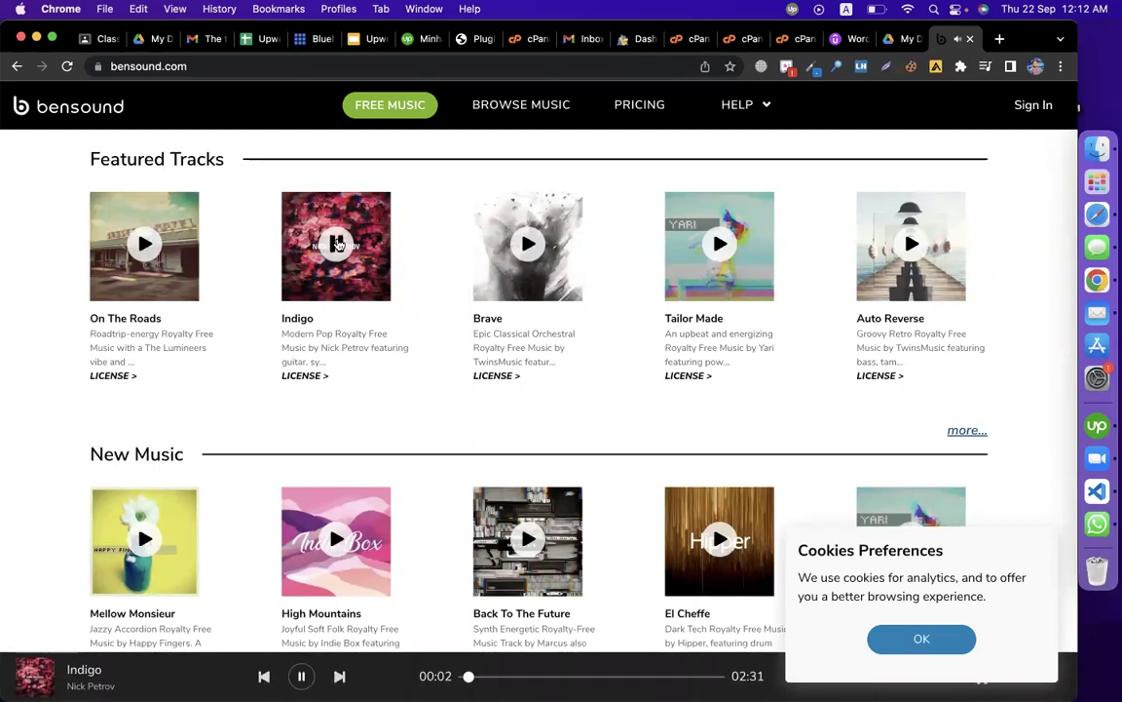
{"action": "left_click", "coordinate": [541, 248]}
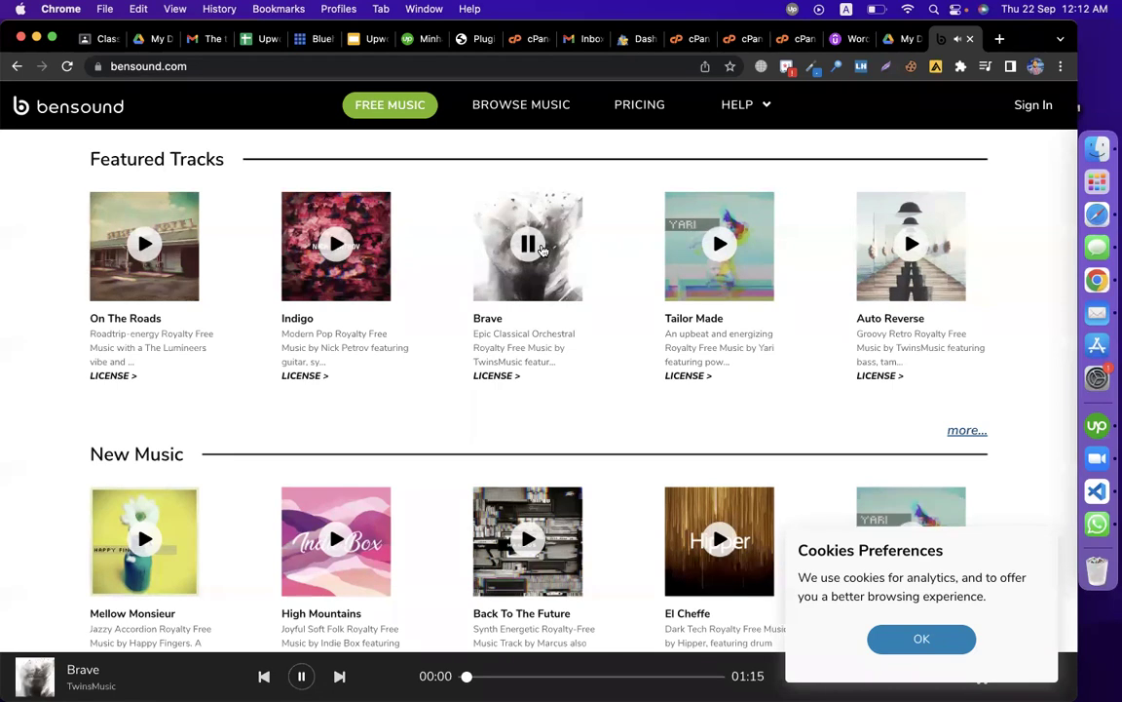
{"action": "left_click", "coordinate": [721, 246]}
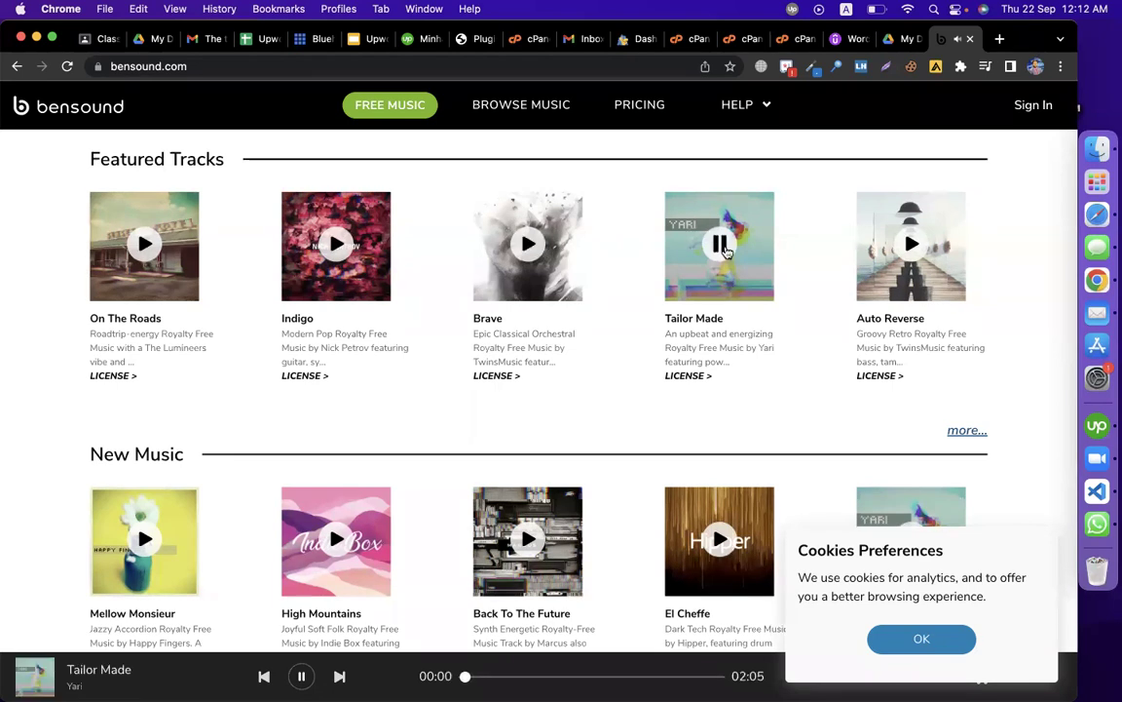
{"action": "left_click", "coordinate": [721, 245]}
Step: Open the royalty-free music catalogue, limit it to free music only and briefly preview the track Dreams
{"action": "scroll", "coordinate": [646, 416], "scroll_direction": "down", "scroll_amount": 3}
{"action": "scroll", "coordinate": [645, 416], "scroll_direction": "up", "scroll_amount": 10}
{"action": "left_click", "coordinate": [314, 419]}
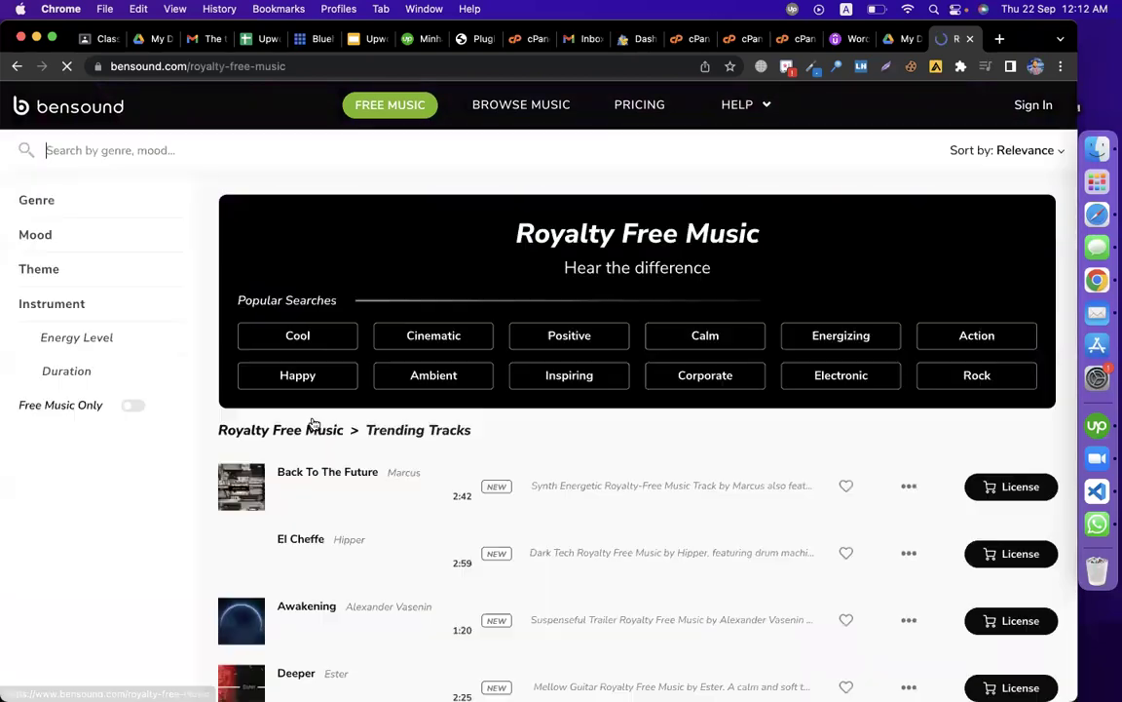
{"action": "scroll", "coordinate": [523, 419], "scroll_direction": "down", "scroll_amount": 2}
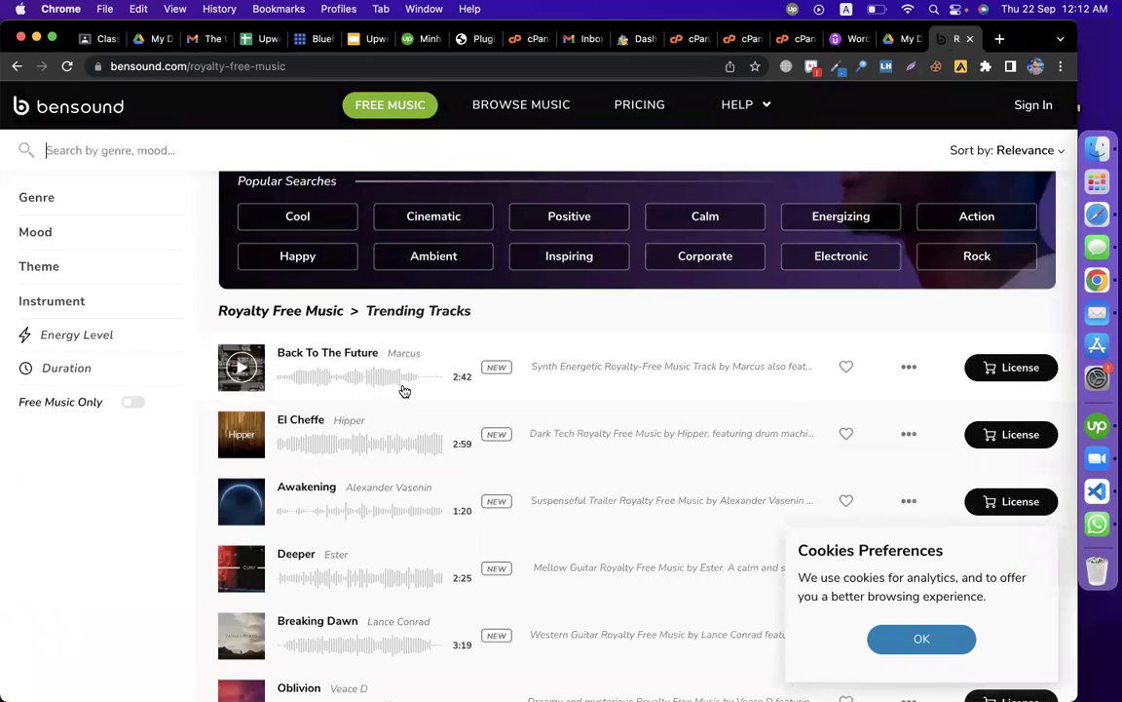
{"action": "left_click", "coordinate": [135, 403]}
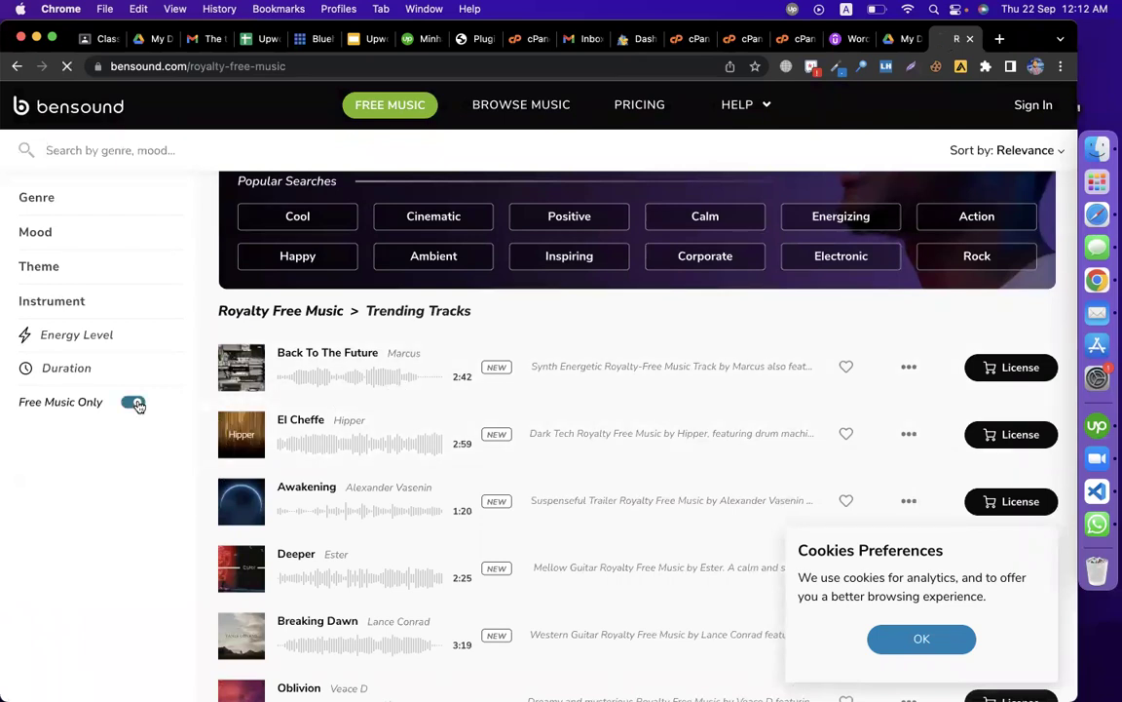
{"action": "scroll", "coordinate": [697, 389], "scroll_direction": "down", "scroll_amount": 2}
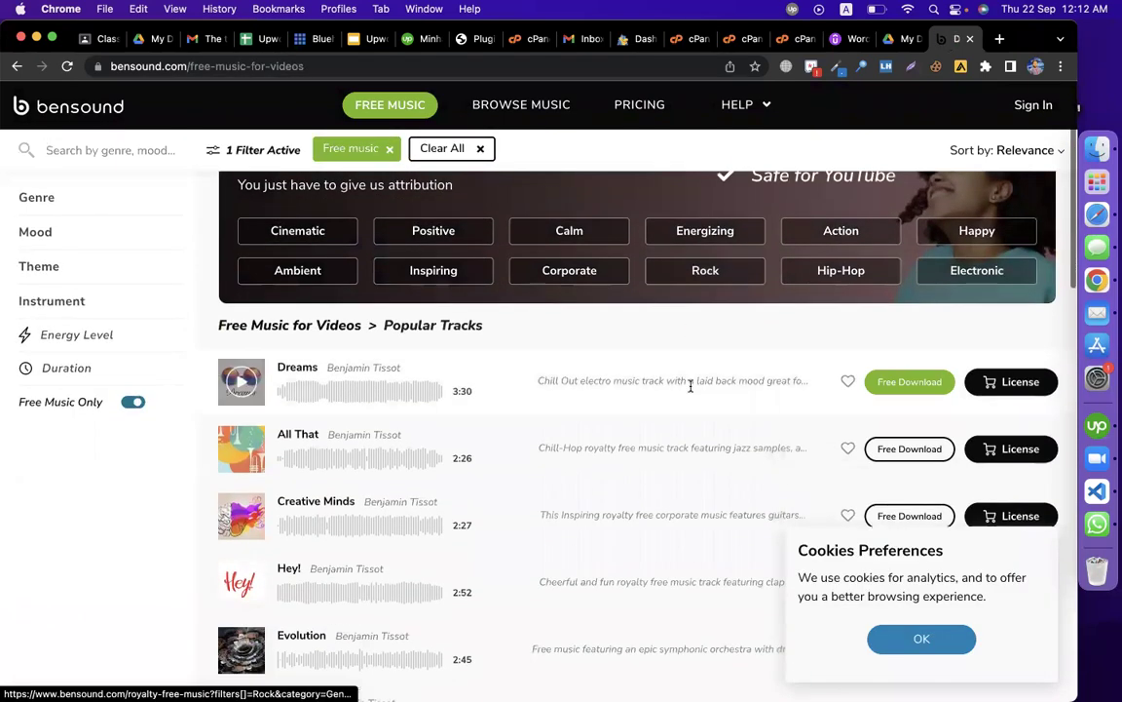
{"action": "left_click", "coordinate": [242, 383]}
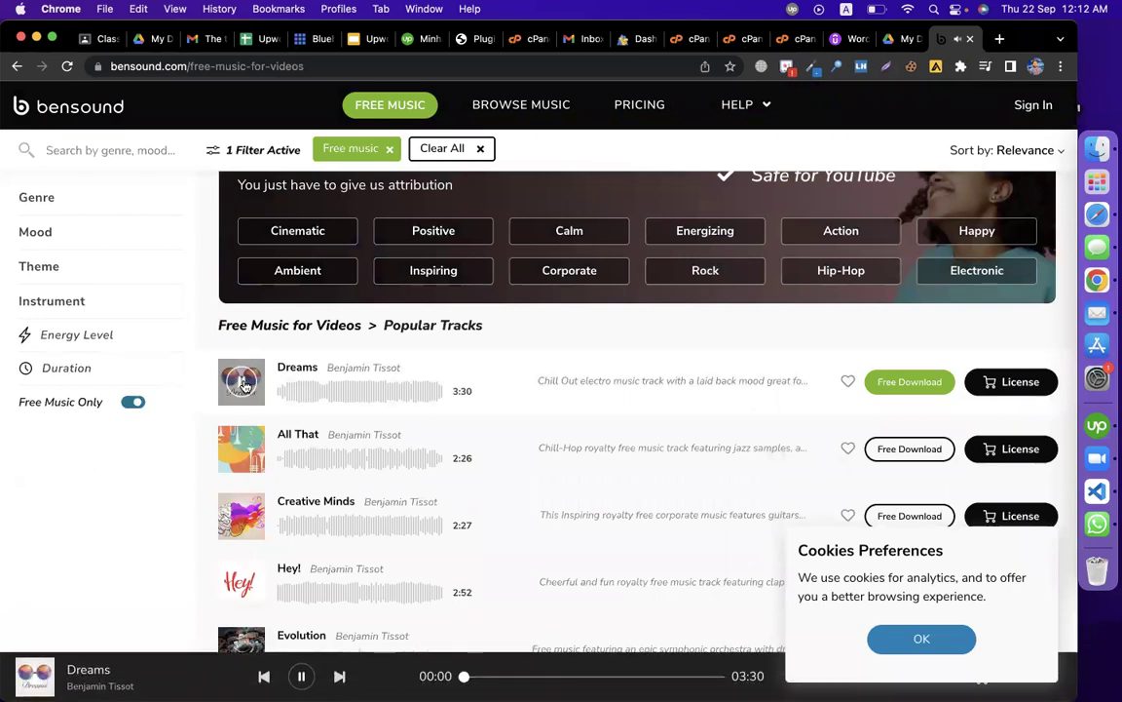
{"action": "left_click", "coordinate": [243, 383]}
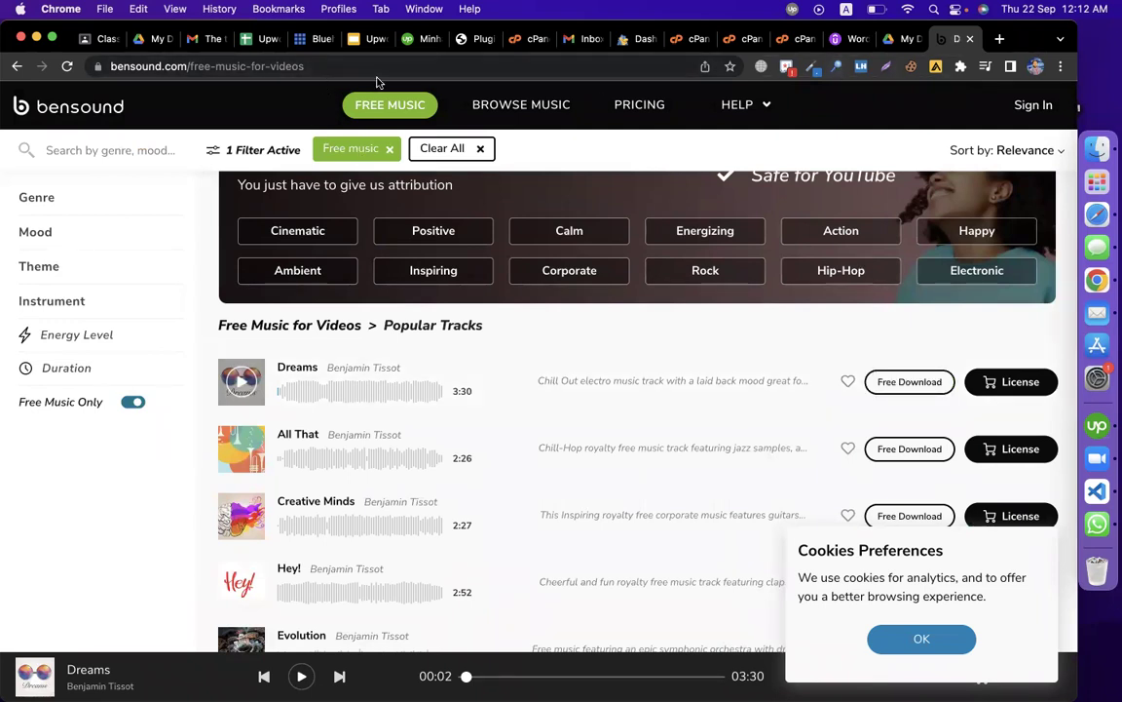
Step: Switch to the Upwork presentation and show the Best Profile slide covering the introduction video
{"action": "left_click", "coordinate": [416, 39]}
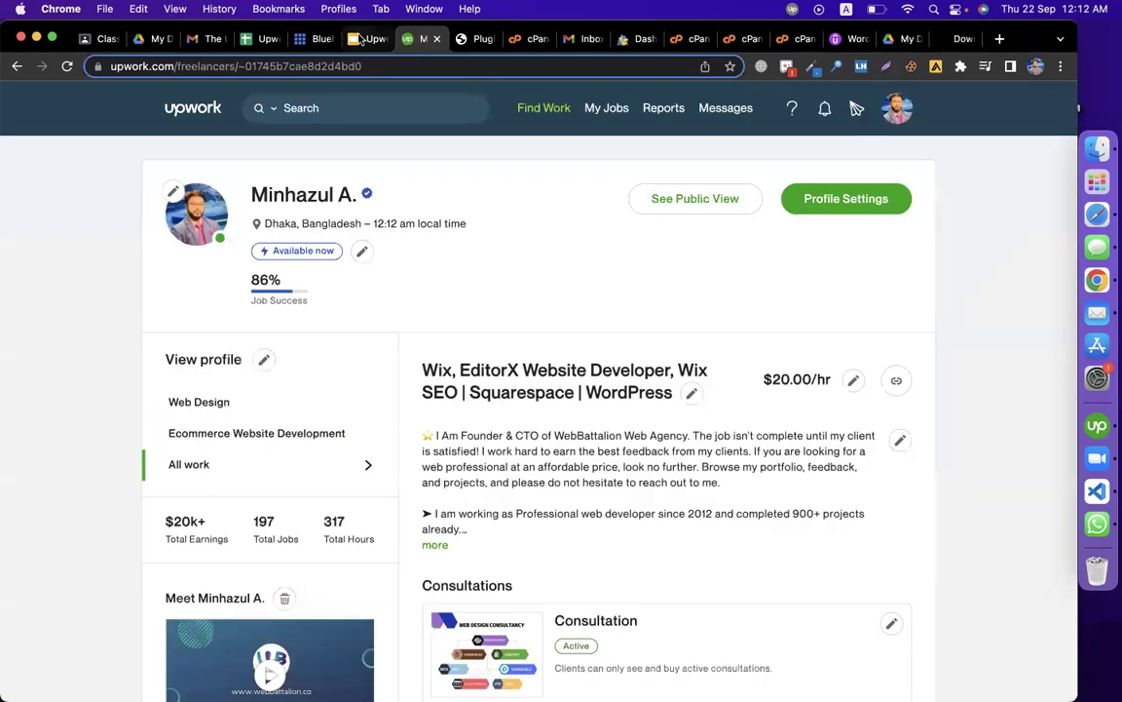
{"action": "left_click", "coordinate": [370, 39]}
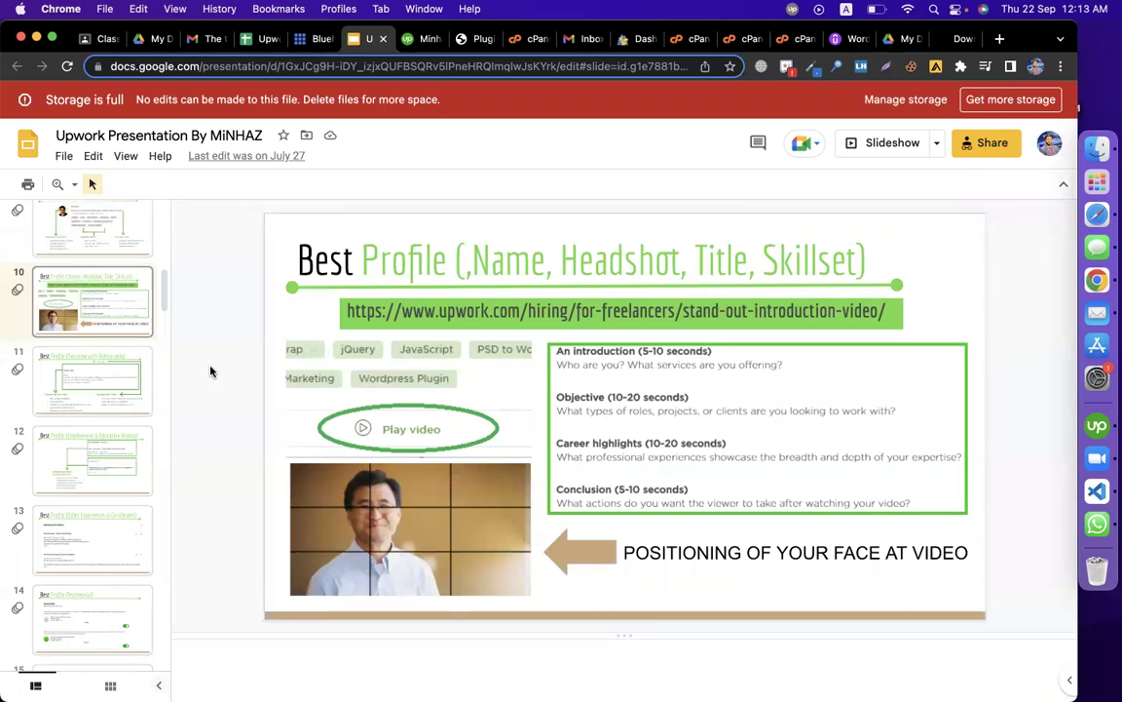
Step: Search the web for invideo in a new browser tab
{"action": "left_click", "coordinate": [964, 39]}
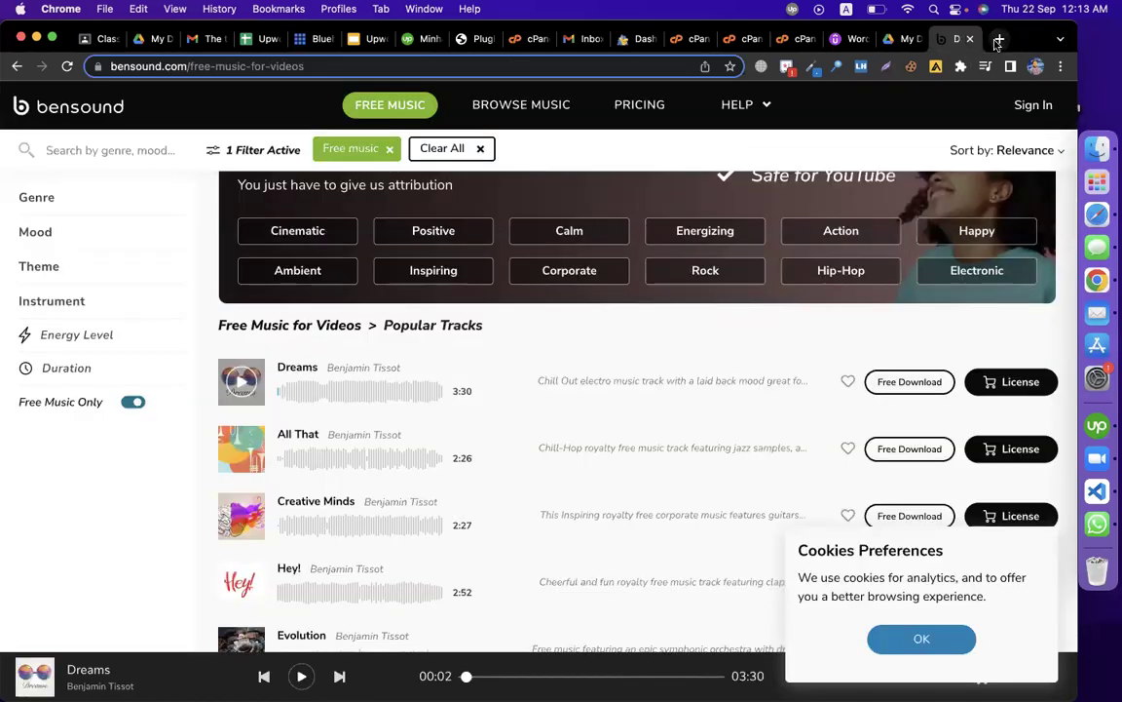
{"action": "left_click", "coordinate": [999, 39]}
{"action": "type", "text": "in"}
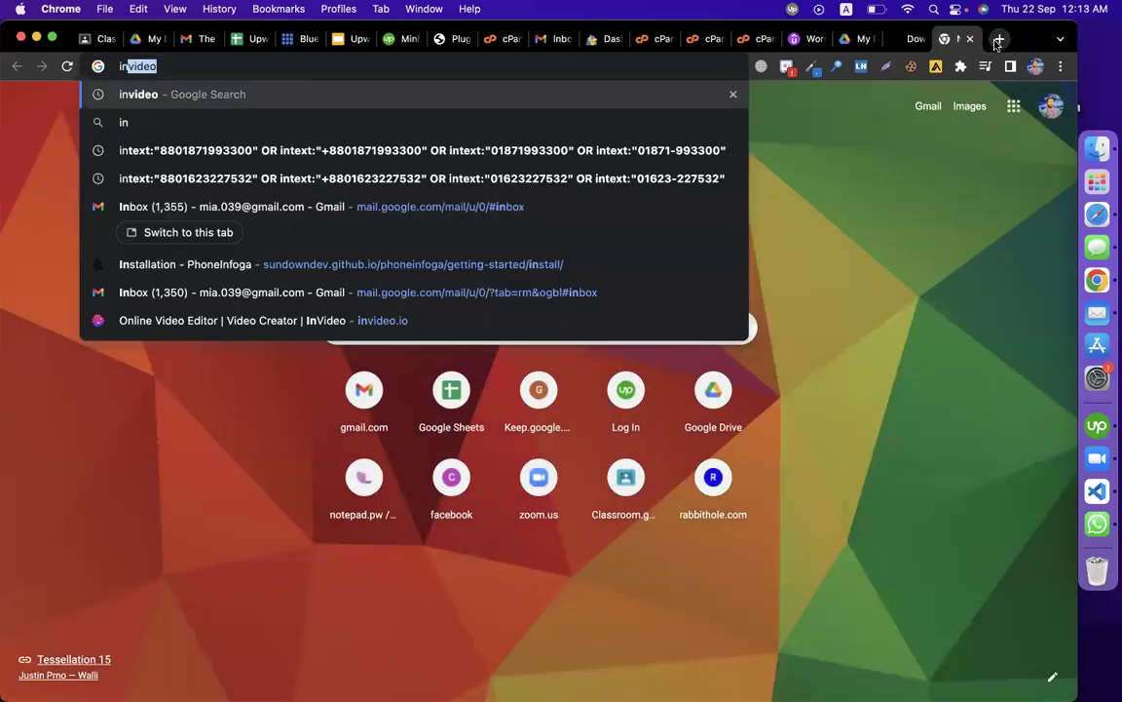
{"action": "key", "text": "Return"}
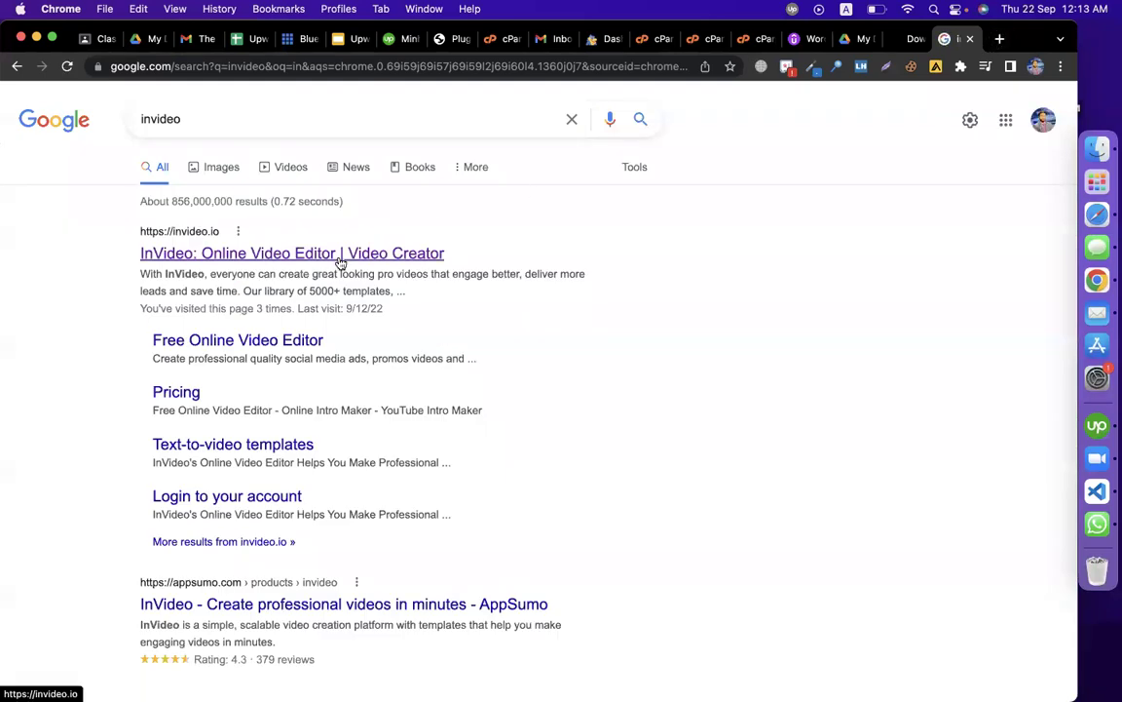
{"action": "left_click", "coordinate": [266, 119]}
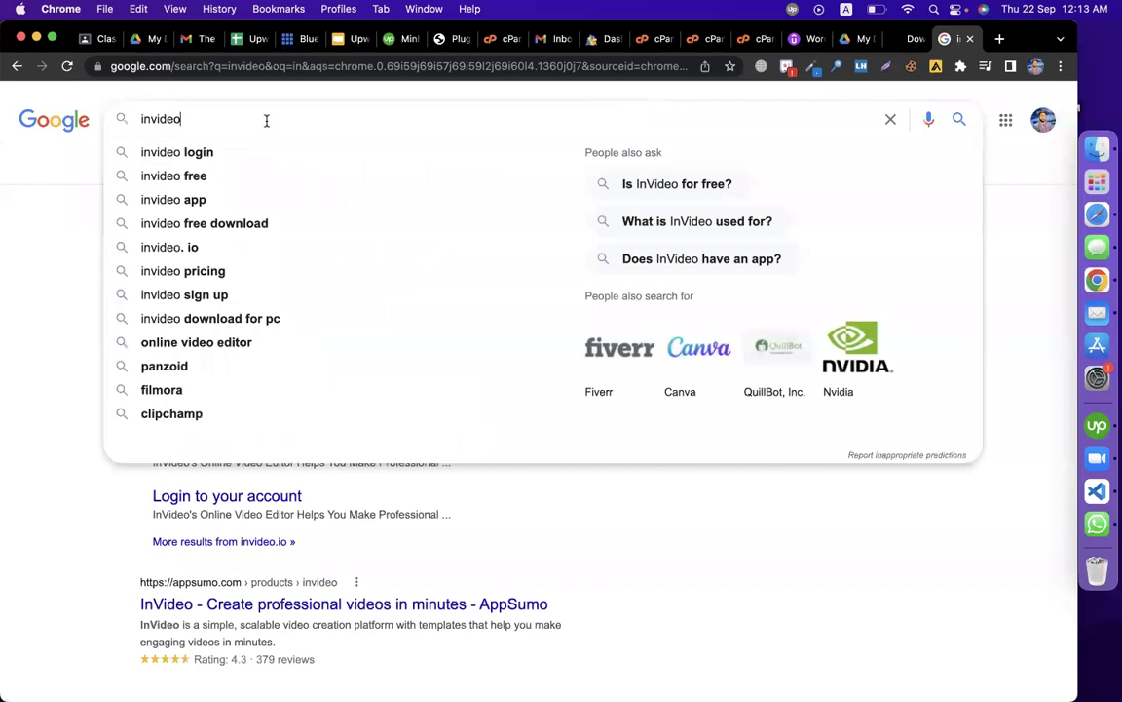
{"action": "left_click", "coordinate": [61, 261]}
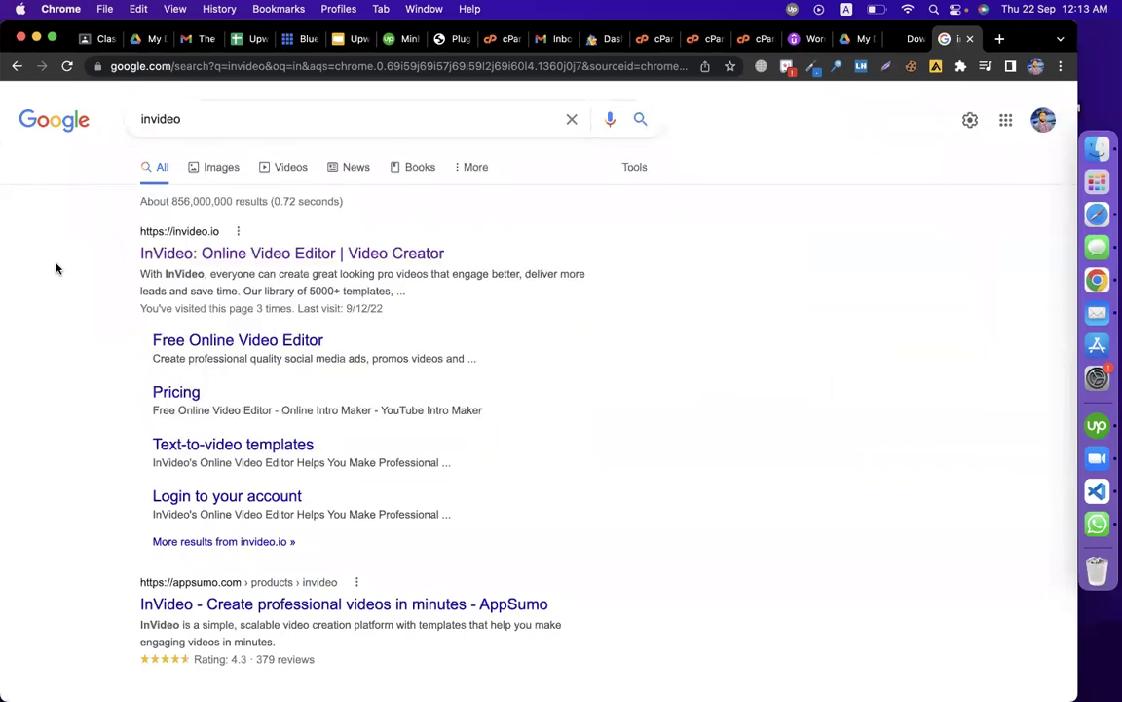
Step: Play the video introduction on the Upwork freelancer profile, close it and look over the profile page
{"action": "left_click", "coordinate": [249, 39]}
{"action": "left_click", "coordinate": [400, 39]}
{"action": "scroll", "coordinate": [283, 370], "scroll_direction": "down", "scroll_amount": 5}
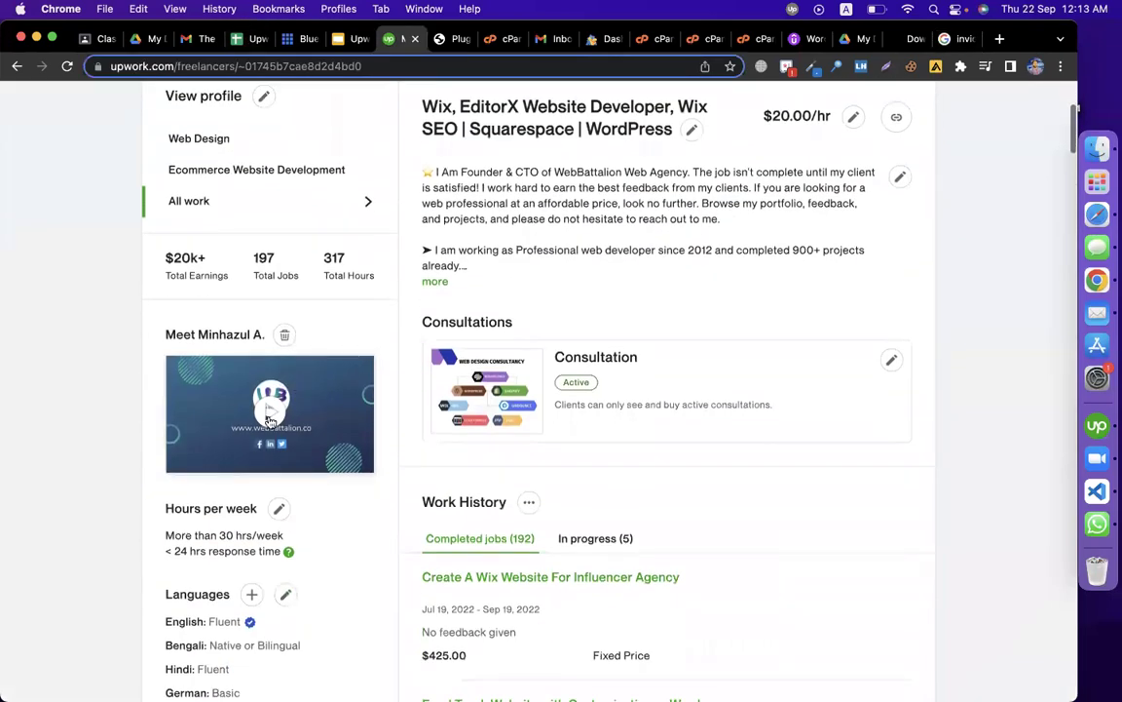
{"action": "left_click", "coordinate": [265, 341]}
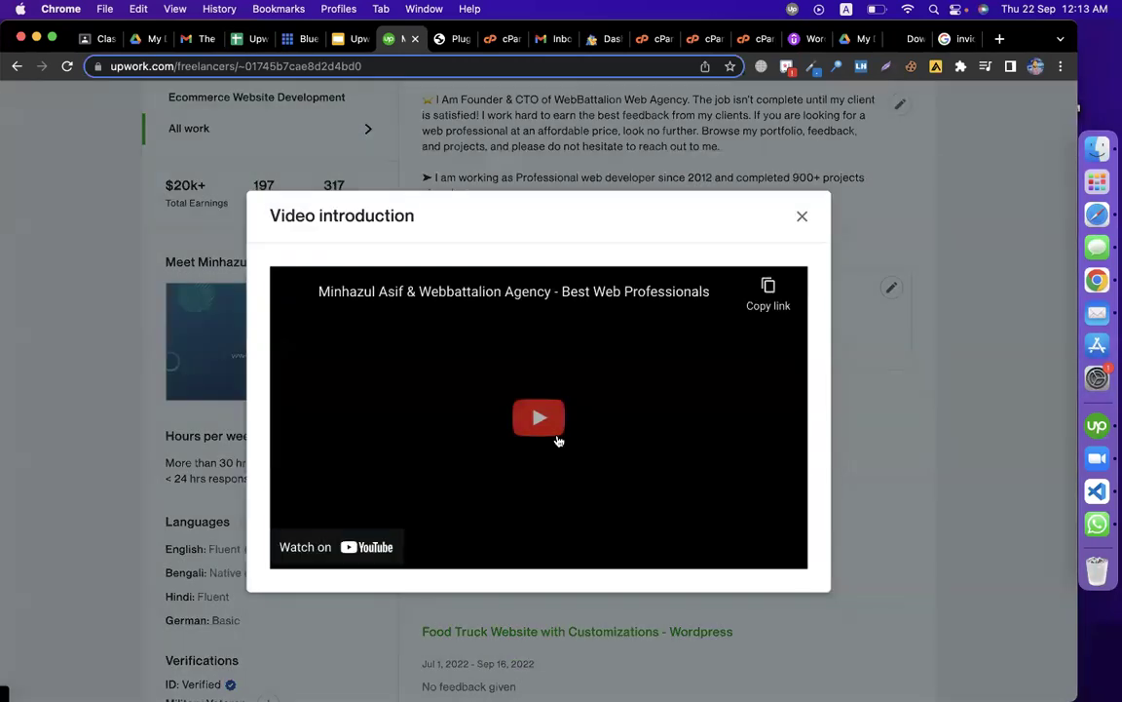
{"action": "left_click", "coordinate": [543, 413]}
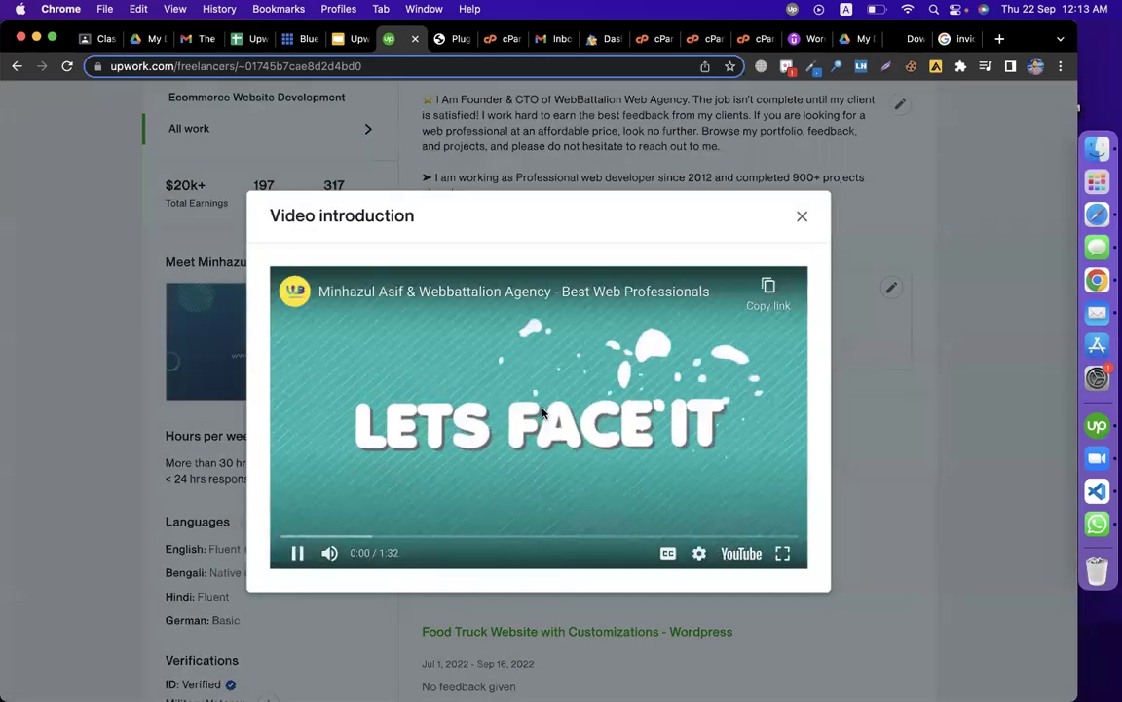
{"action": "left_click", "coordinate": [802, 217]}
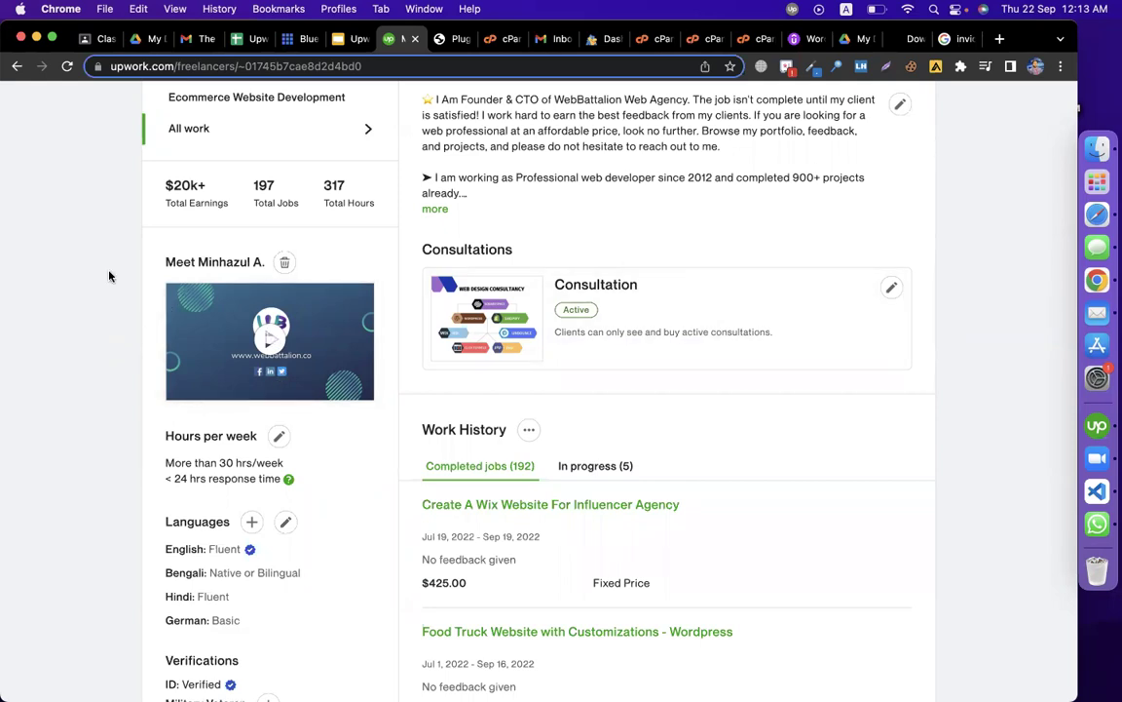
{"action": "scroll", "coordinate": [293, 390], "scroll_direction": "down", "scroll_amount": 1}
{"action": "scroll", "coordinate": [292, 390], "scroll_direction": "up", "scroll_amount": 5}
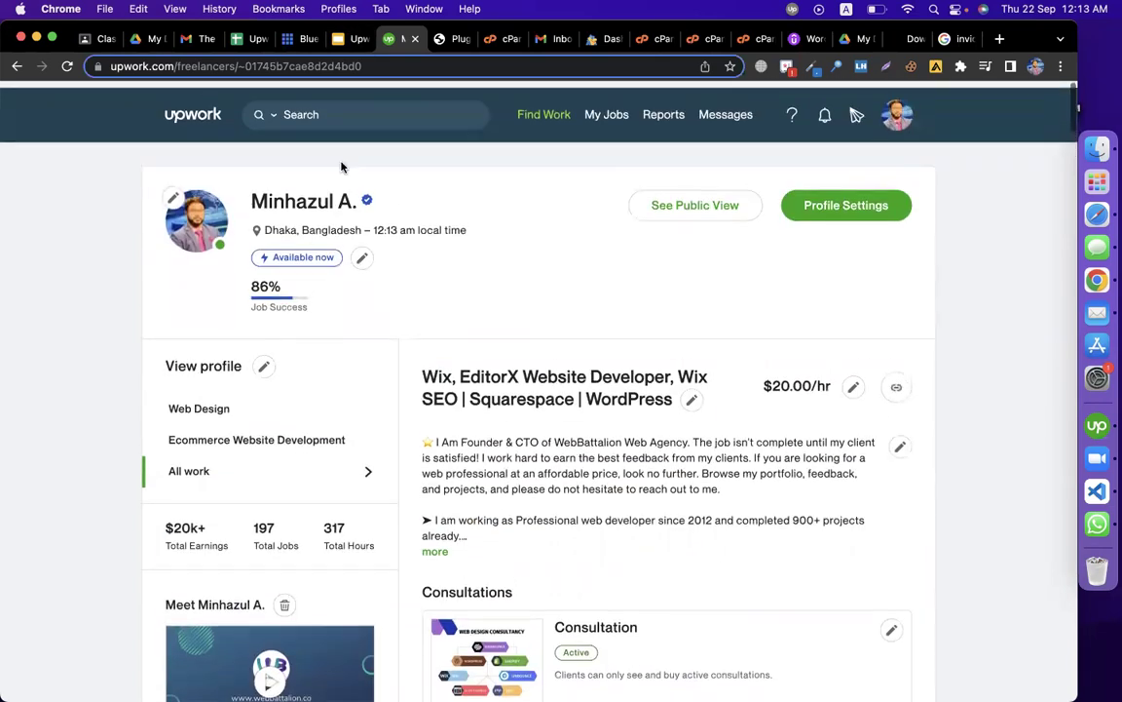
Step: Return to the Upwork presentation and go through the Best Profile slides from Overview with Videography to Readiness Test
{"action": "left_click", "coordinate": [349, 39]}
{"action": "scroll", "coordinate": [80, 453], "scroll_direction": "down", "scroll_amount": 1}
{"action": "key", "text": "Down"}
{"action": "key", "text": "Down"}
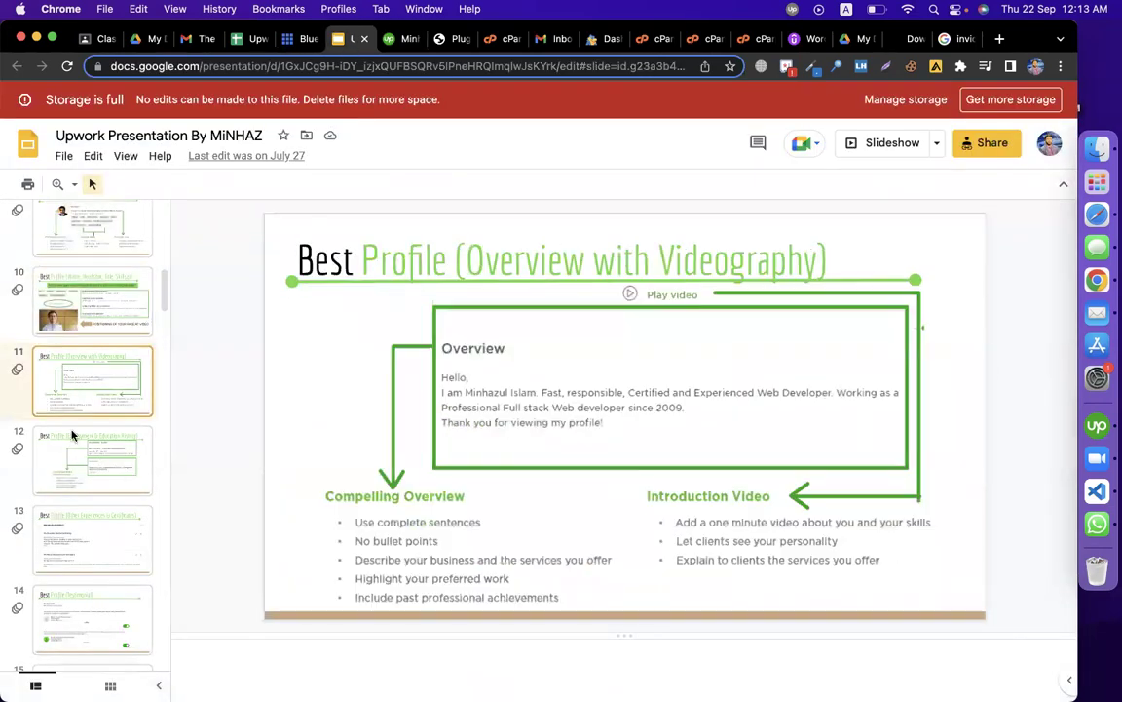
{"action": "scroll", "coordinate": [78, 419], "scroll_direction": "down", "scroll_amount": 2}
{"action": "left_click", "coordinate": [81, 401]}
{"action": "scroll", "coordinate": [92, 465], "scroll_direction": "down", "scroll_amount": 1}
{"action": "left_click", "coordinate": [93, 466]}
{"action": "scroll", "coordinate": [97, 438], "scroll_direction": "down", "scroll_amount": 3}
{"action": "left_click", "coordinate": [100, 413]}
{"action": "left_click", "coordinate": [98, 353]}
{"action": "left_click", "coordinate": [91, 298]}
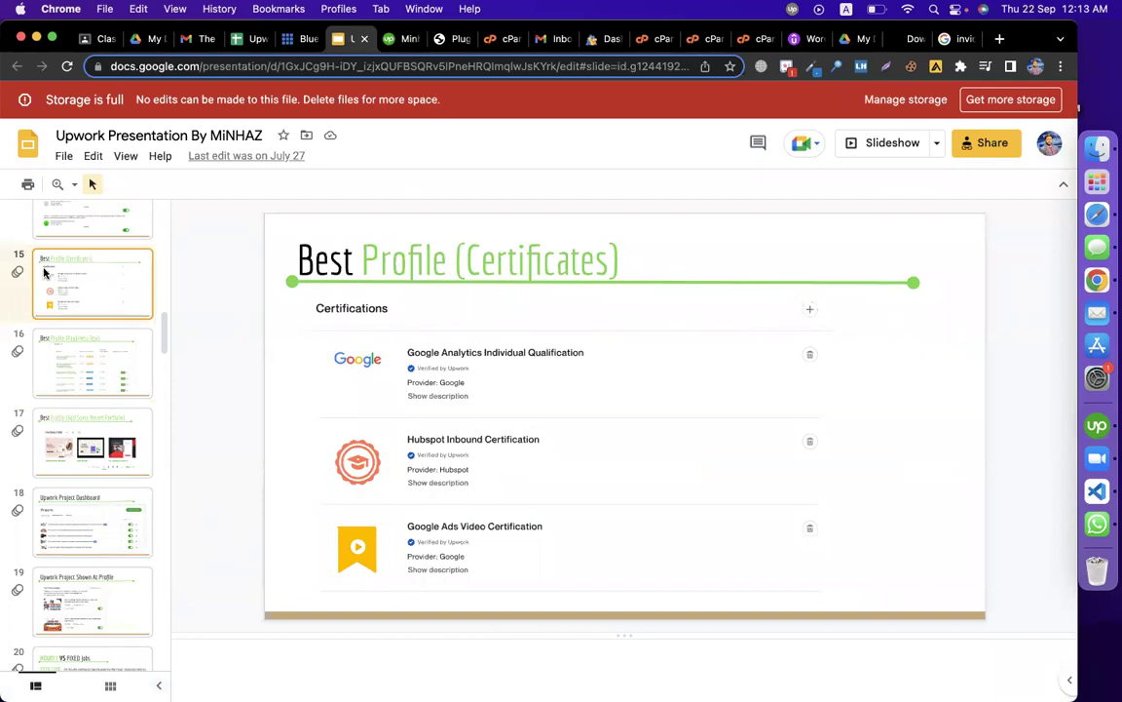
{"action": "left_click", "coordinate": [123, 360]}
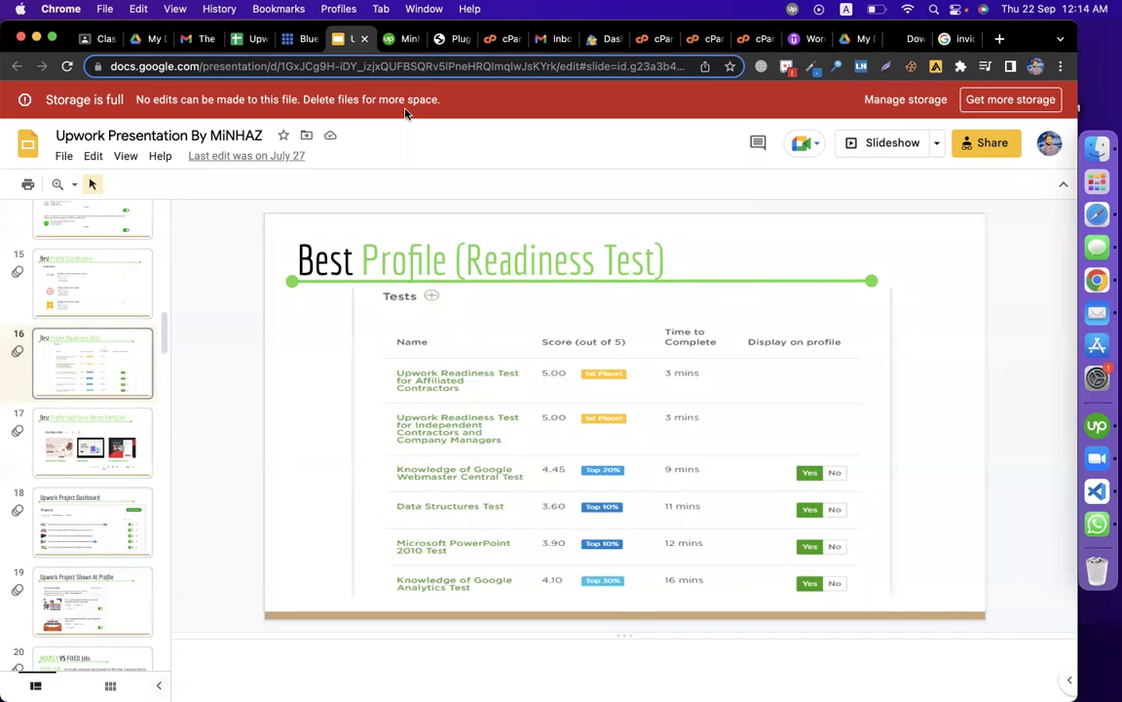
Step: Open the Upwork profile linked in row 28 of the Upwork Crash 16 Day-01 tracking sheet
{"action": "left_click", "coordinate": [252, 39]}
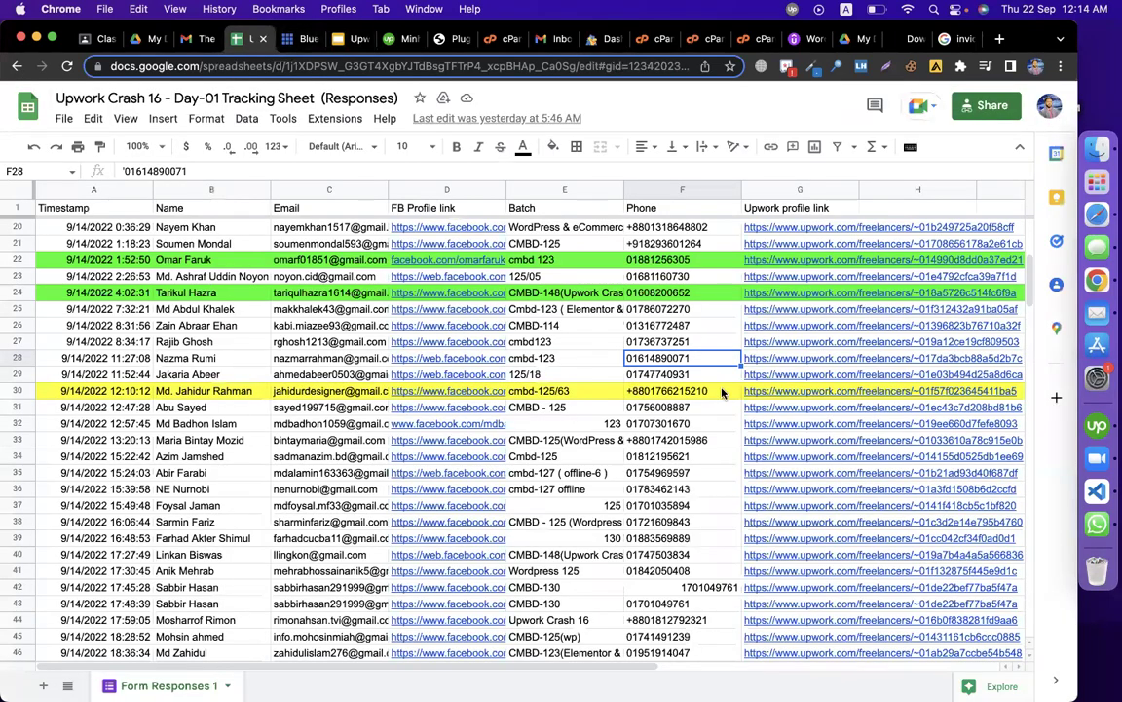
{"action": "left_click", "coordinate": [784, 358]}
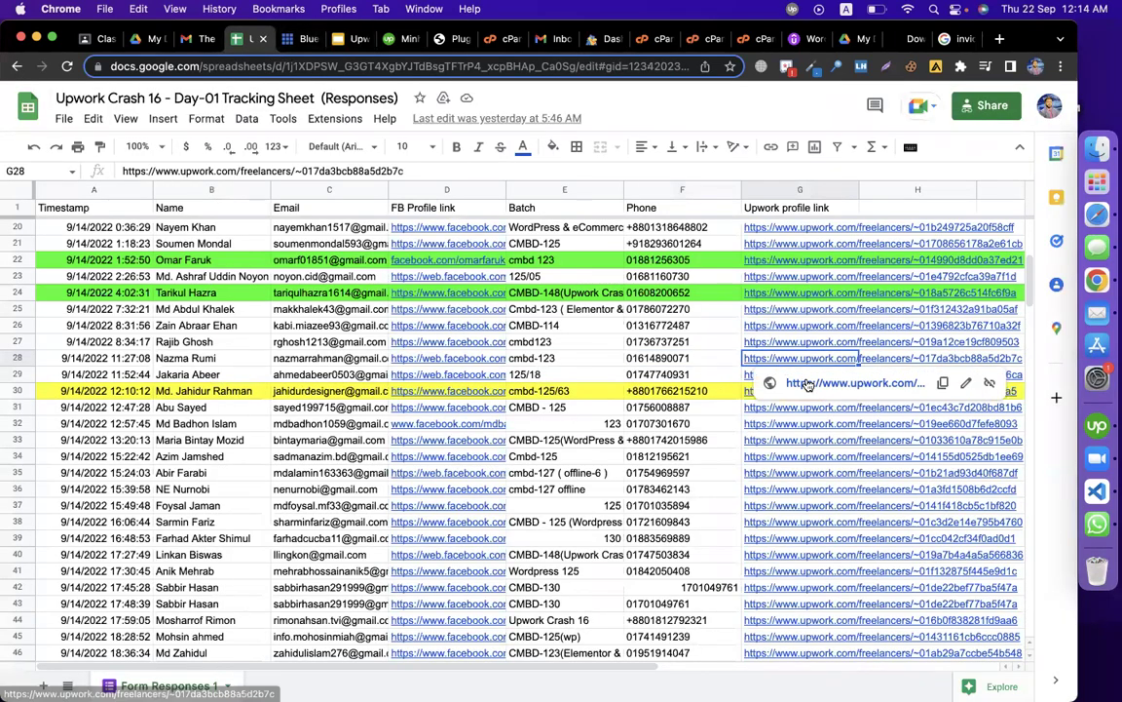
{"action": "left_click", "coordinate": [806, 384]}
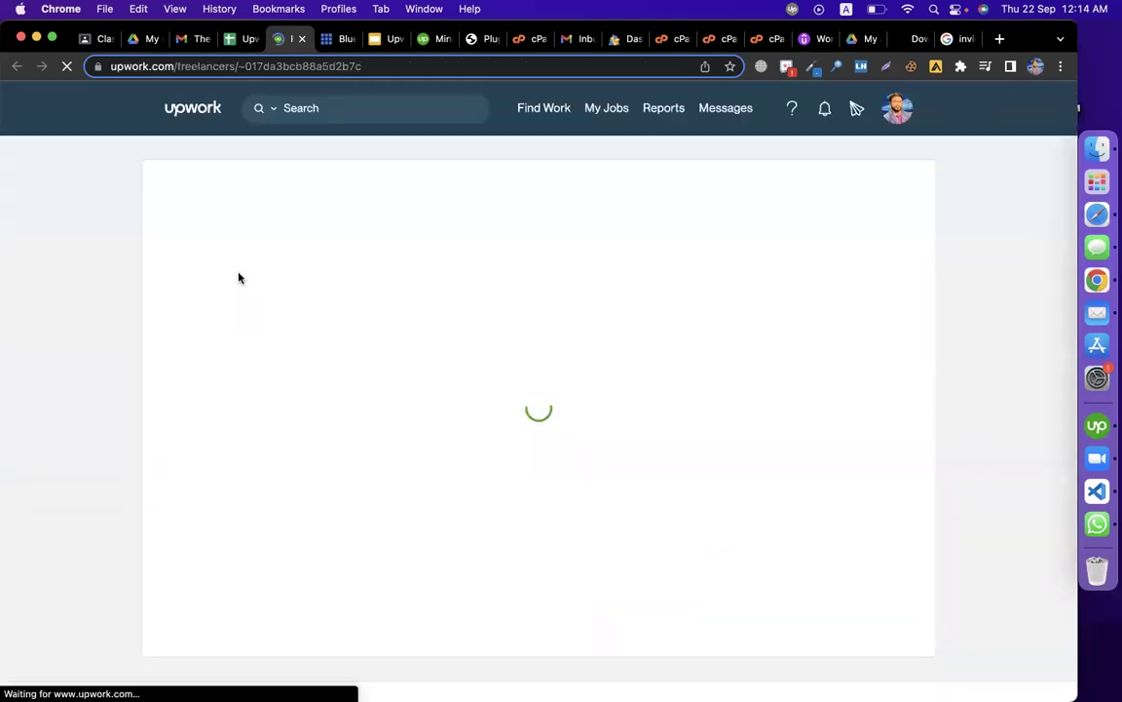
Step: Review the freelancer's employment history, certifications, testimonials and overview, and close the profile
{"action": "scroll", "coordinate": [817, 411], "scroll_direction": "down", "scroll_amount": 15}
{"action": "scroll", "coordinate": [817, 413], "scroll_direction": "down", "scroll_amount": 10}
{"action": "scroll", "coordinate": [816, 411], "scroll_direction": "up", "scroll_amount": 12}
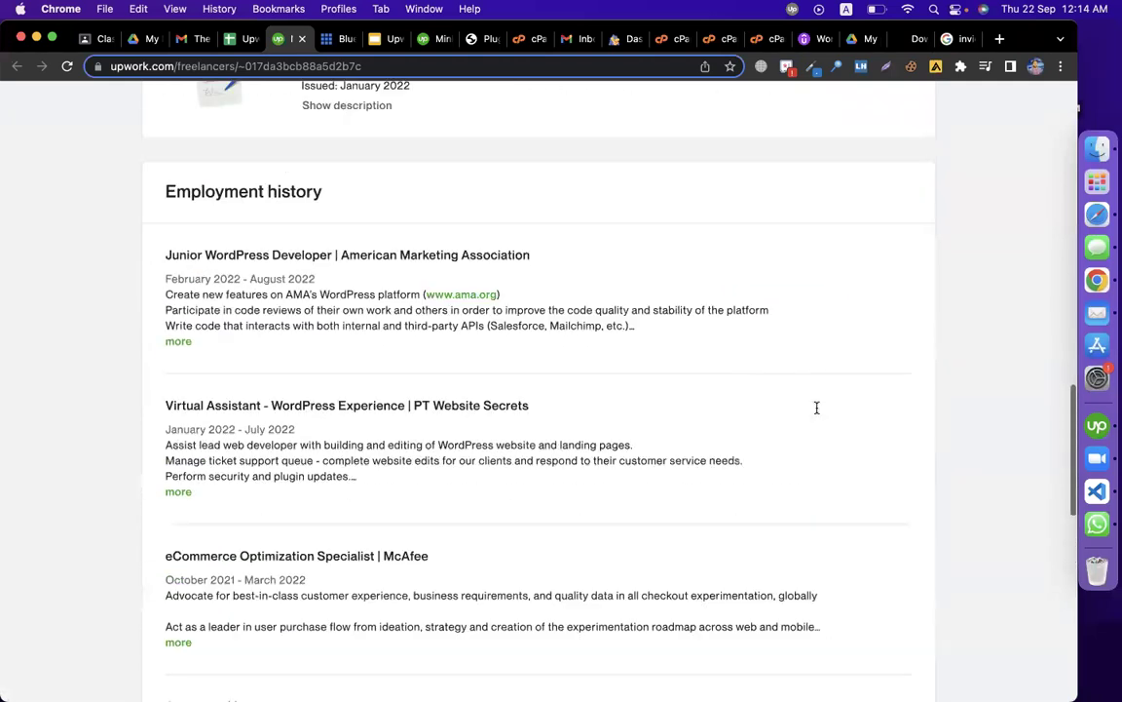
{"action": "scroll", "coordinate": [817, 409], "scroll_direction": "up", "scroll_amount": 7}
{"action": "scroll", "coordinate": [417, 313], "scroll_direction": "up", "scroll_amount": 1}
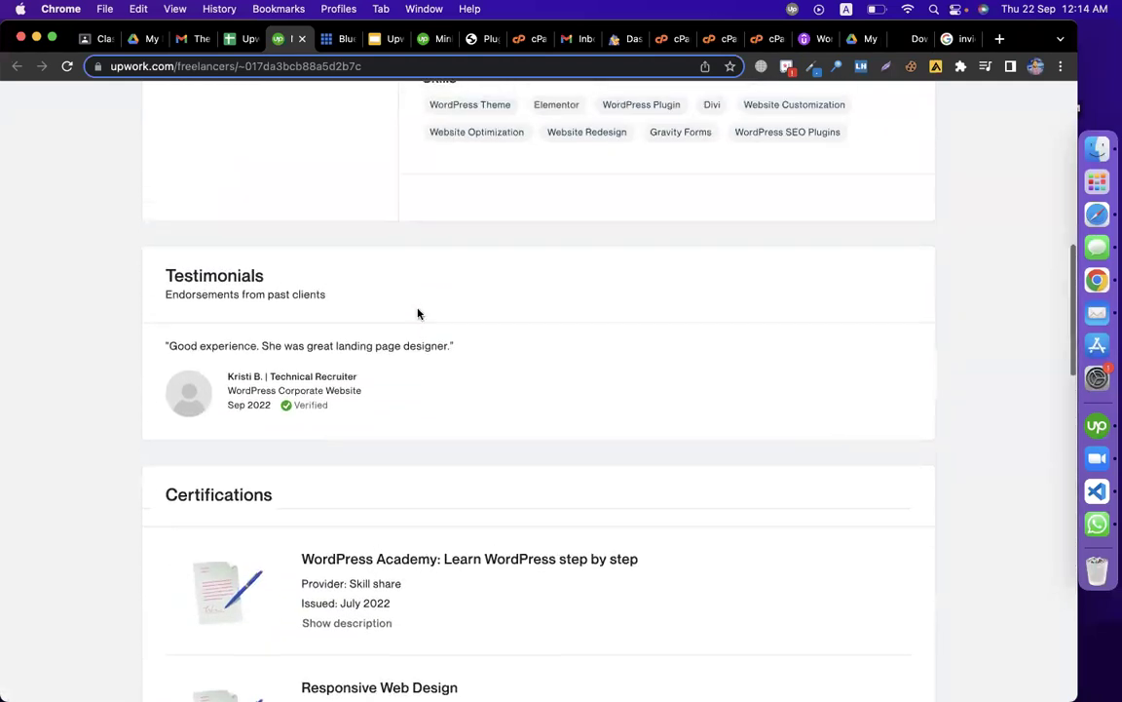
{"action": "scroll", "coordinate": [417, 313], "scroll_direction": "up", "scroll_amount": 1}
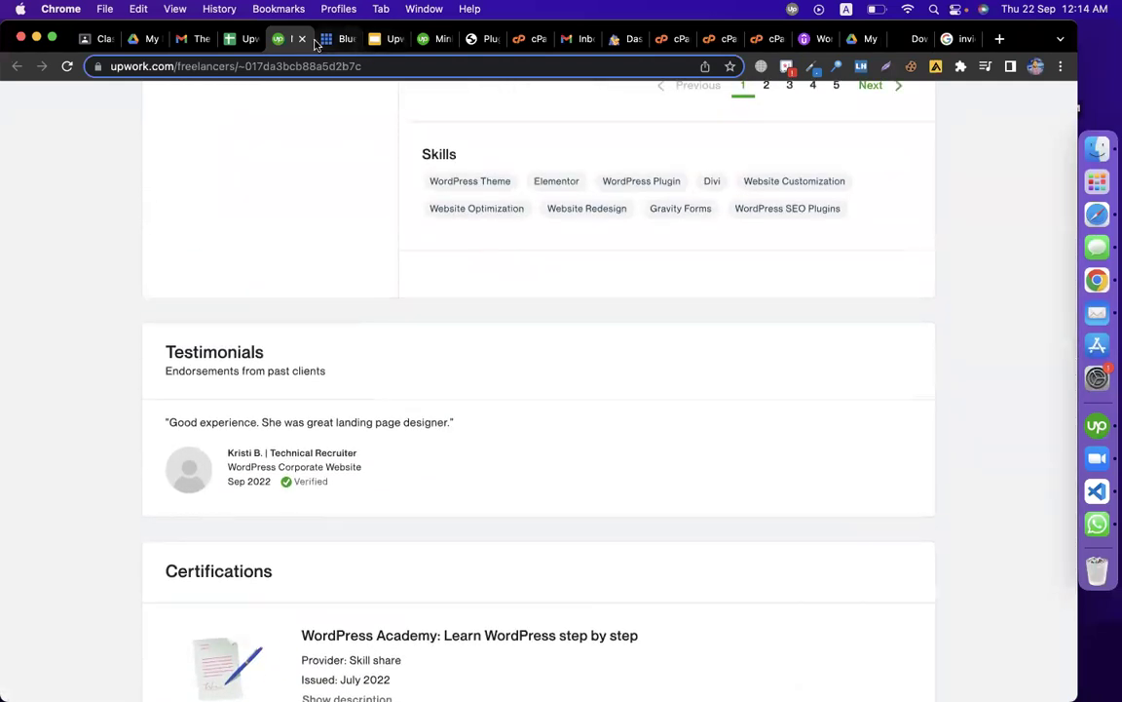
{"action": "scroll", "coordinate": [275, 180], "scroll_direction": "up", "scroll_amount": 10}
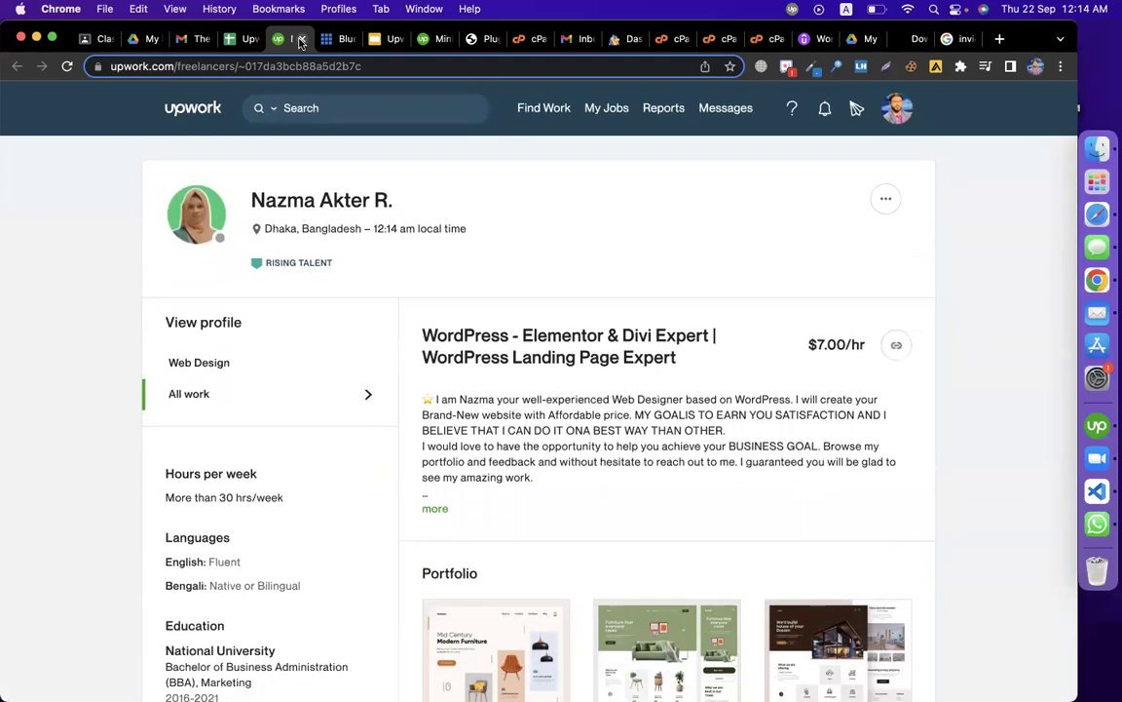
{"action": "left_click", "coordinate": [301, 39]}
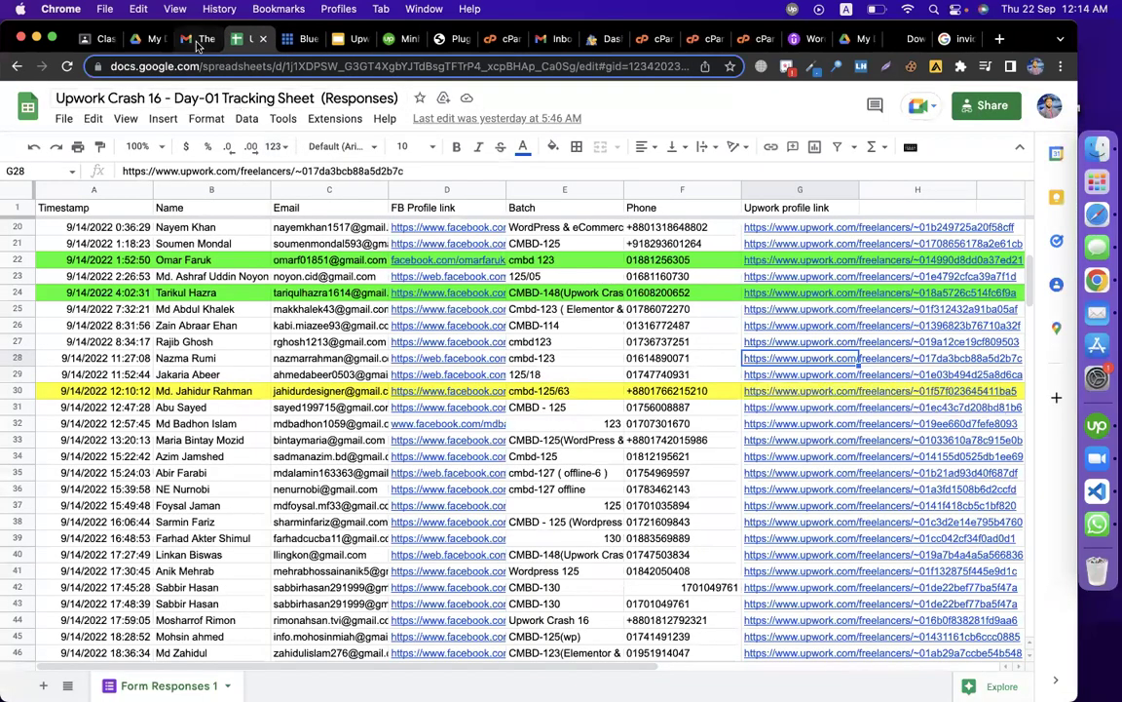
{"action": "left_click", "coordinate": [198, 40]}
{"action": "left_click", "coordinate": [148, 41]}
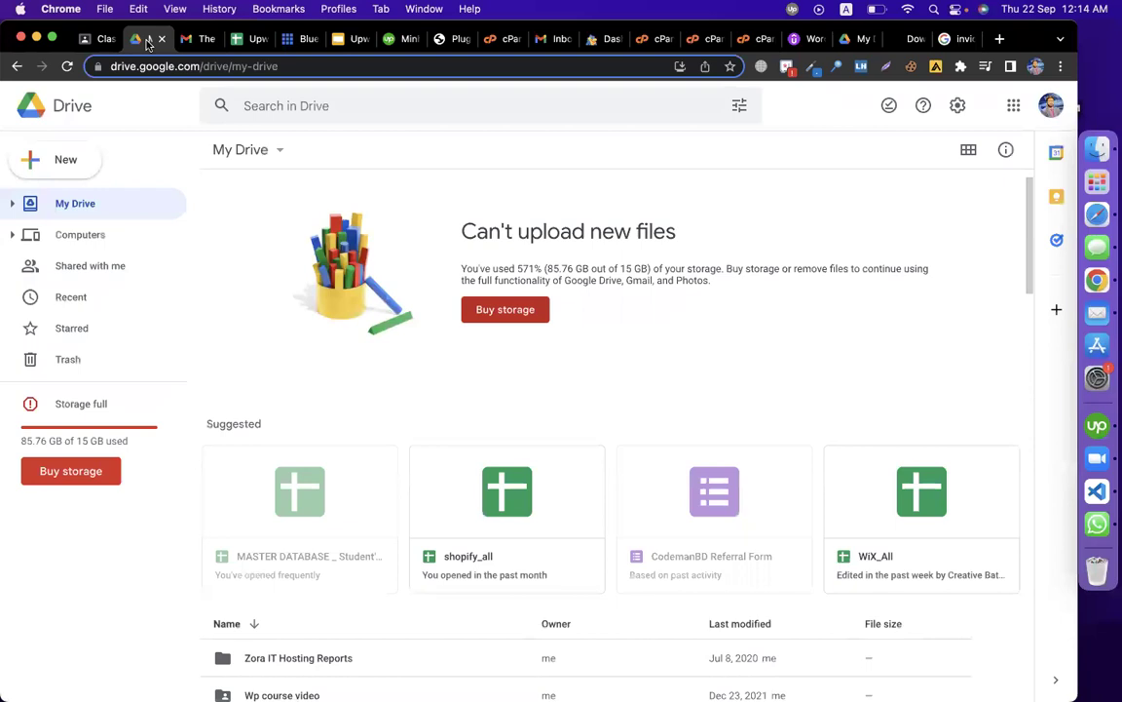
{"action": "left_click", "coordinate": [247, 41]}
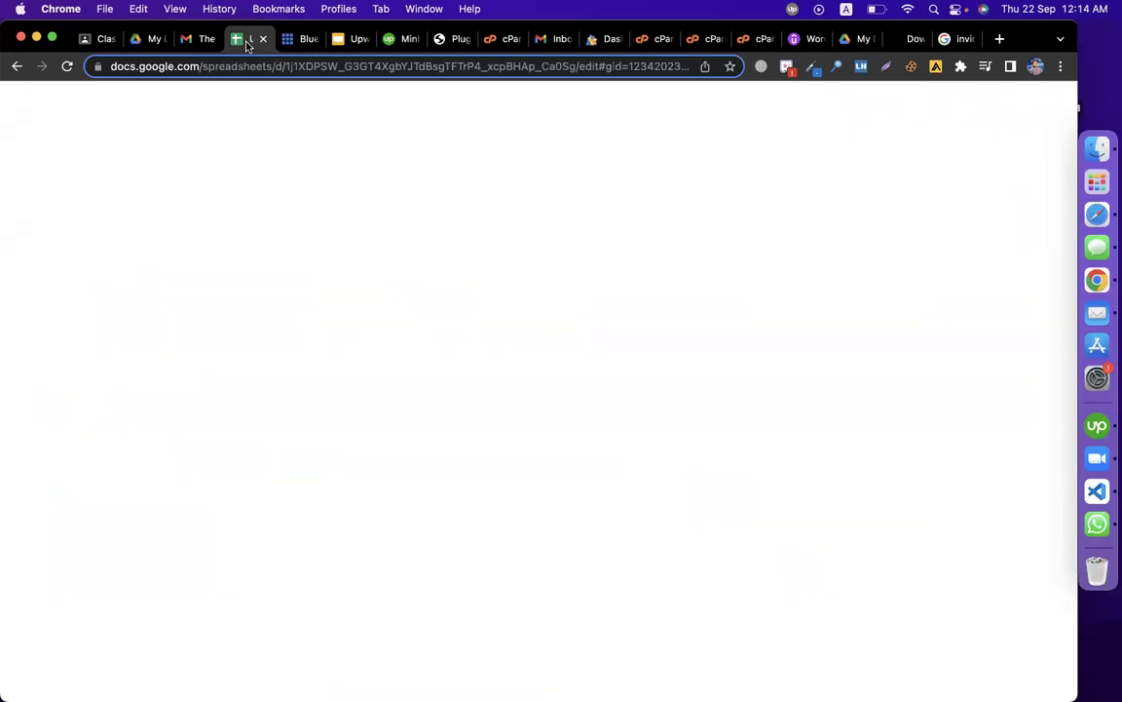
Step: Go back to the Upwork presentation and view slides 17 to 19 on the portfolio, Project Dashboard and projects shown on the profile
{"action": "left_click", "coordinate": [351, 39]}
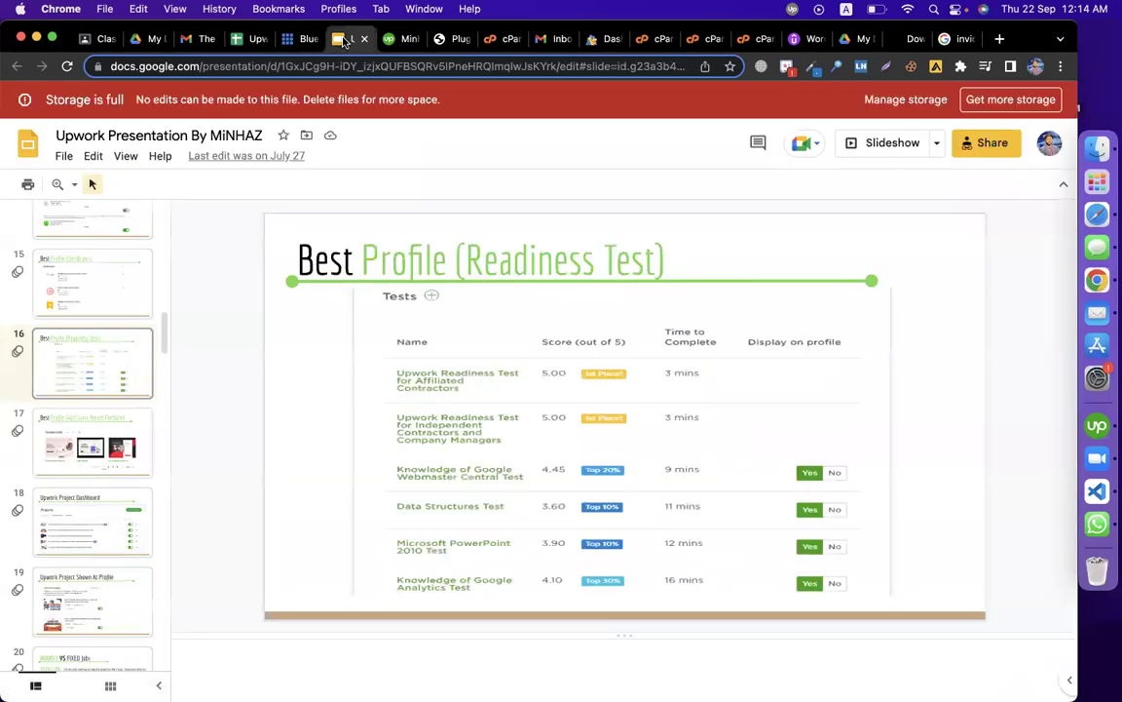
{"action": "left_click", "coordinate": [137, 446]}
{"action": "left_click", "coordinate": [95, 521]}
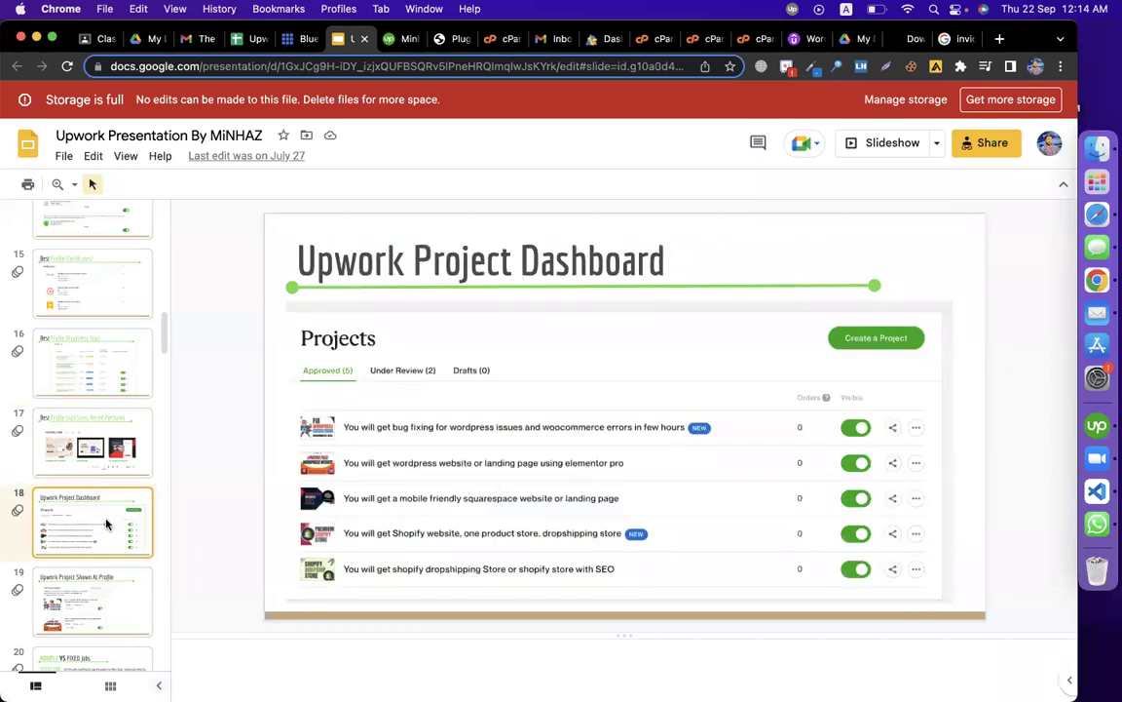
{"action": "scroll", "coordinate": [95, 450], "scroll_direction": "down", "scroll_amount": 3}
{"action": "left_click", "coordinate": [89, 440]}
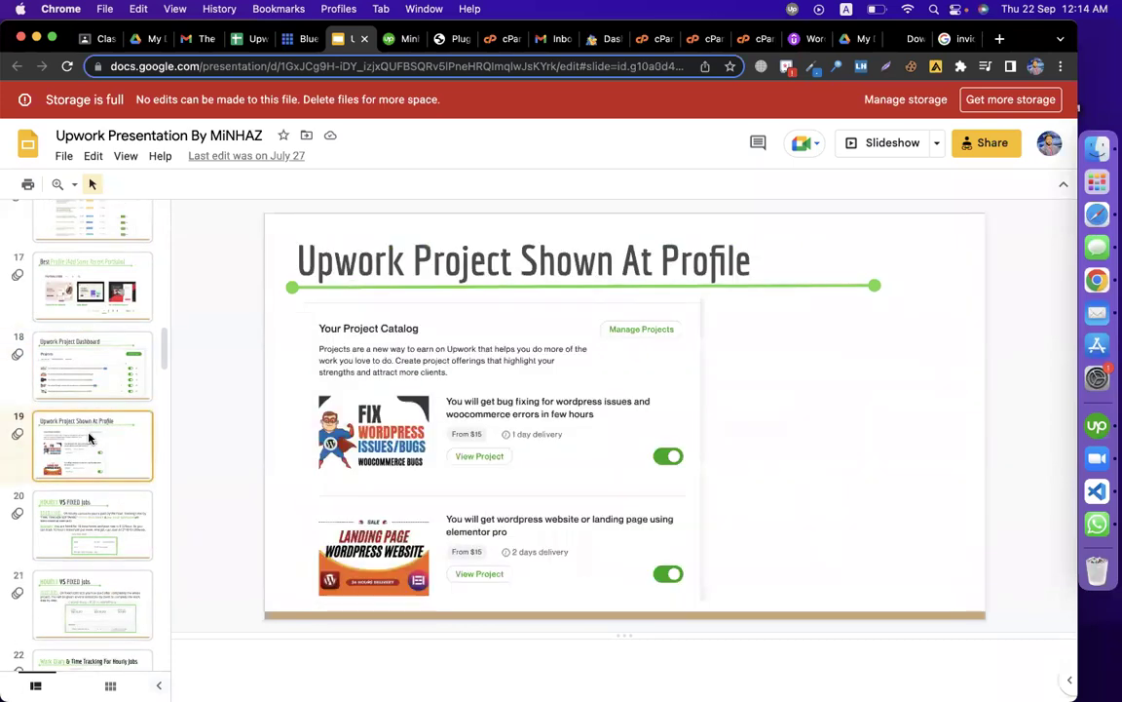
Step: View the two Hourly vs Fixed Jobs slides and the Work Diary & Time Tracking slide
{"action": "scroll", "coordinate": [90, 458], "scroll_direction": "down", "scroll_amount": 3}
{"action": "left_click", "coordinate": [88, 397]}
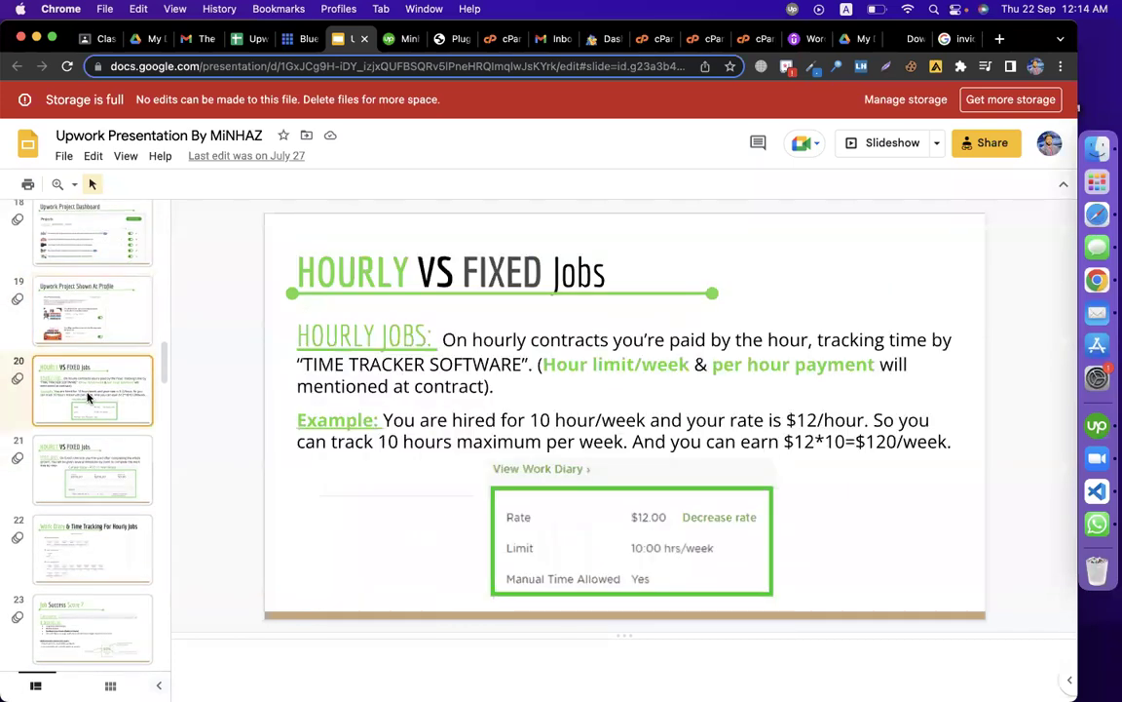
{"action": "left_click", "coordinate": [88, 463]}
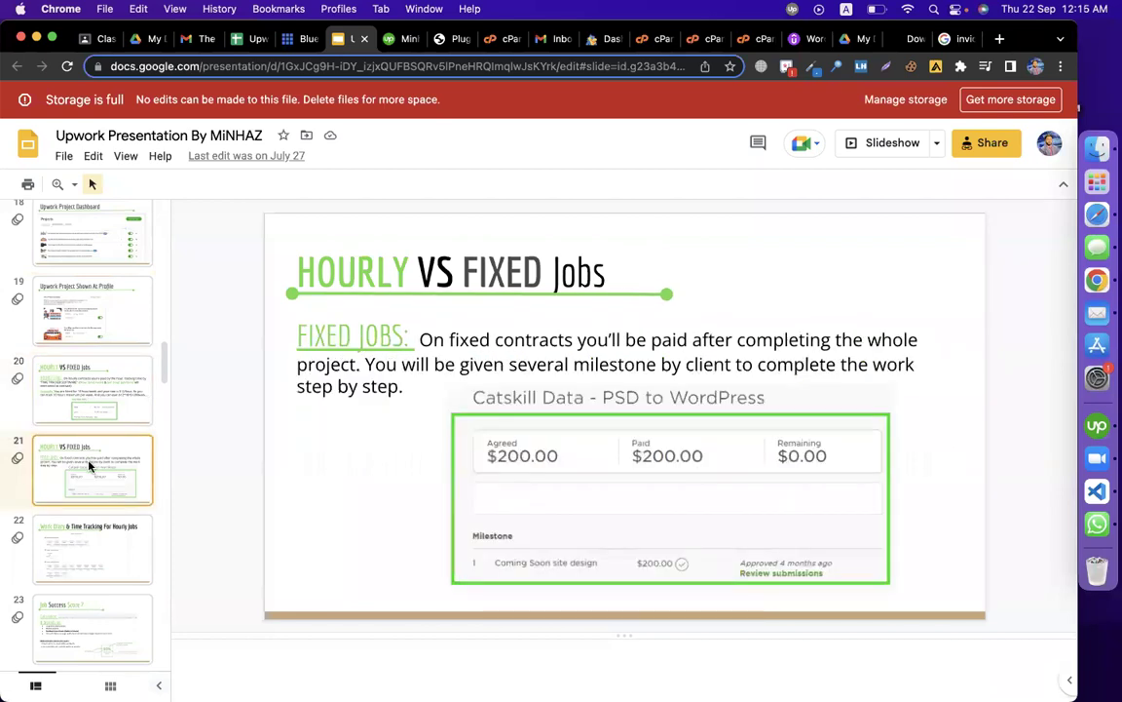
{"action": "scroll", "coordinate": [90, 434], "scroll_direction": "down", "scroll_amount": 3}
{"action": "left_click", "coordinate": [91, 421]}
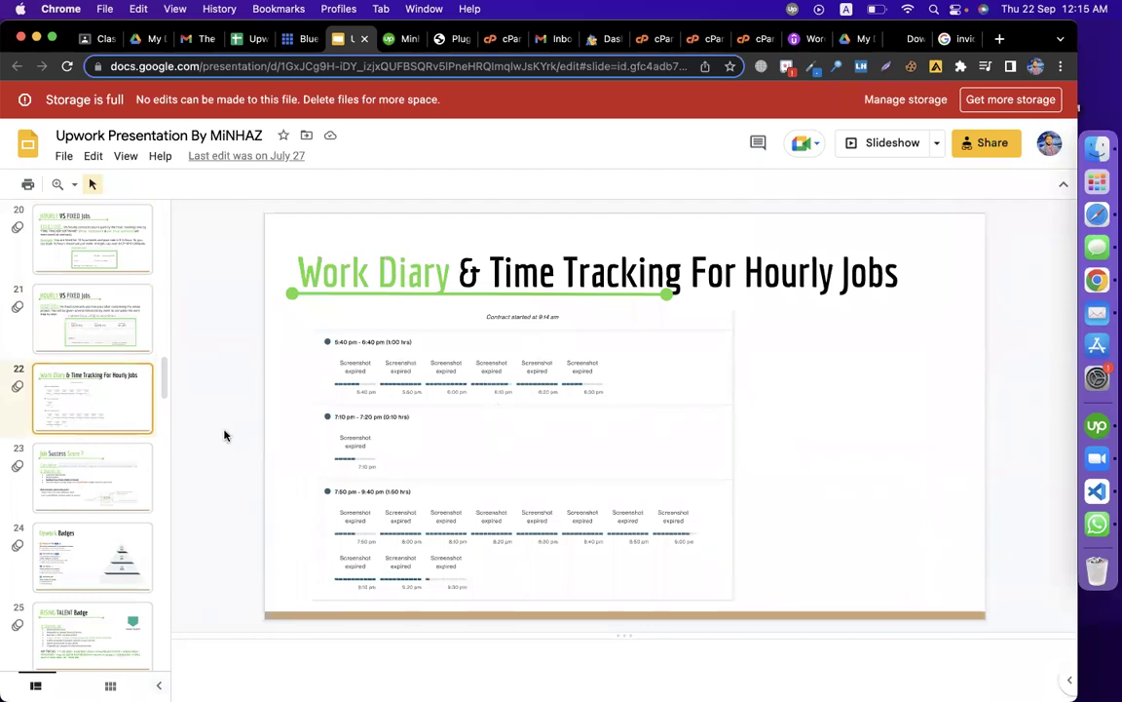
Step: Show the Job Success Score slide, highlighting text in the eligibility conditions and "successful contract outcomes" in the calculation formula
{"action": "left_click", "coordinate": [93, 476]}
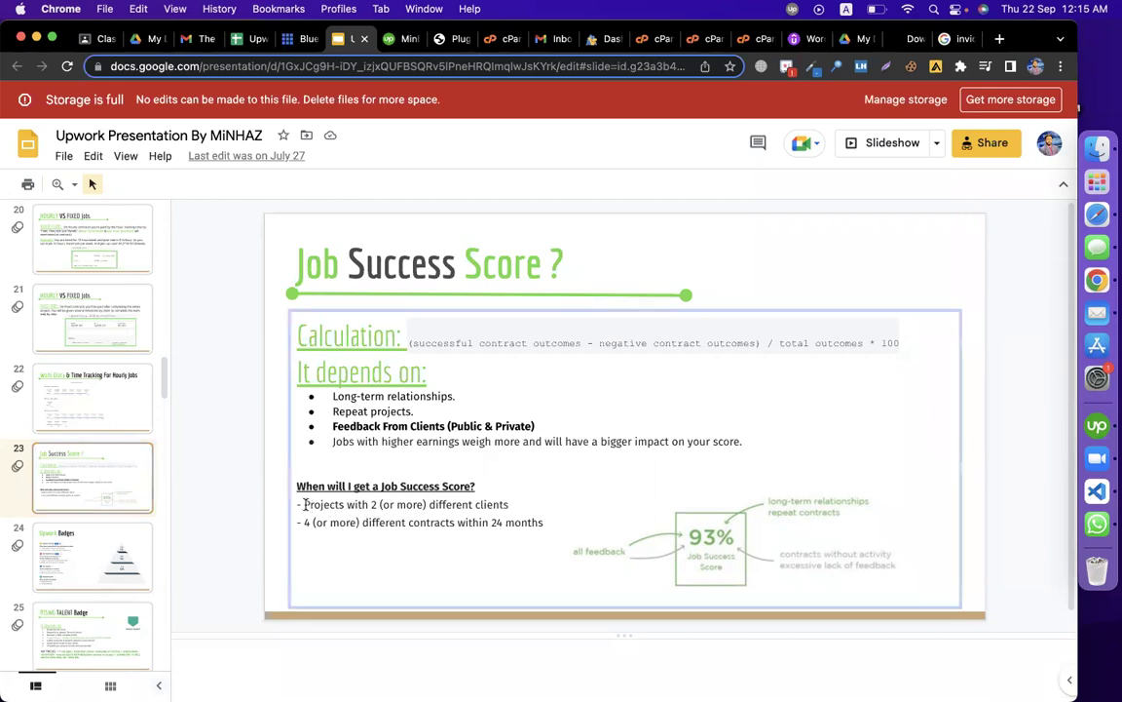
{"action": "triple_click", "coordinate": [394, 514]}
{"action": "left_click", "coordinate": [419, 513]}
{"action": "left_click_drag", "start_coordinate": [522, 508], "coordinate": [379, 522]}
{"action": "left_click", "coordinate": [307, 522]}
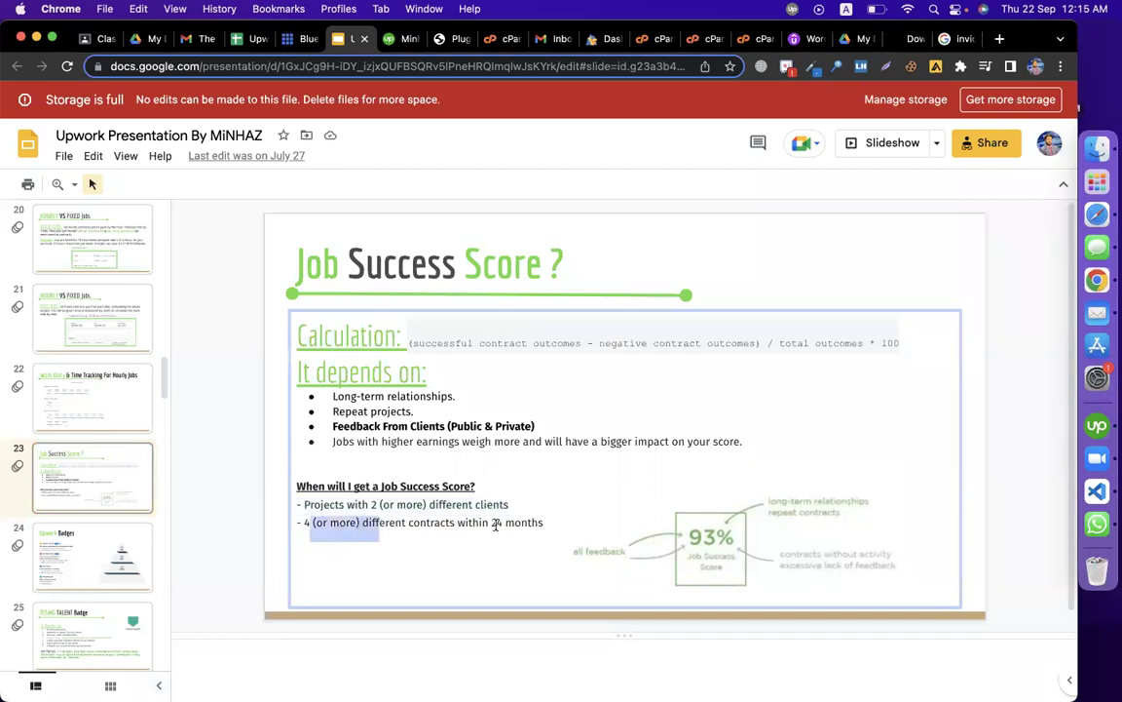
{"action": "left_click", "coordinate": [554, 527]}
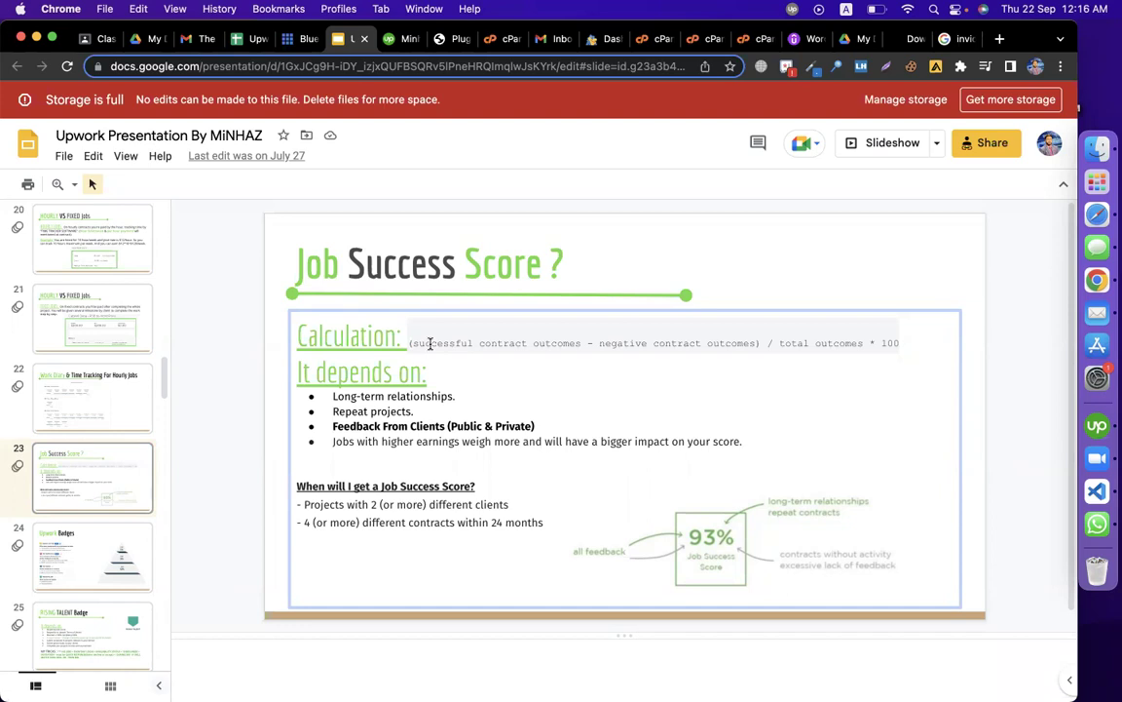
{"action": "left_click_drag", "start_coordinate": [409, 343], "coordinate": [582, 353]}
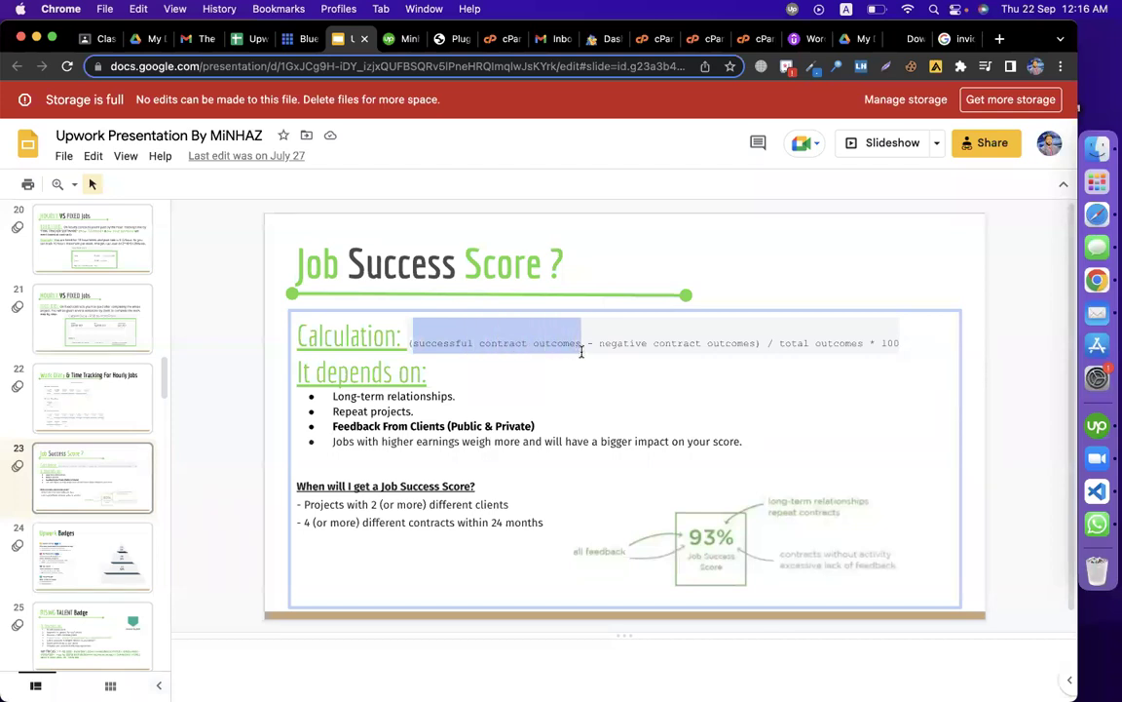
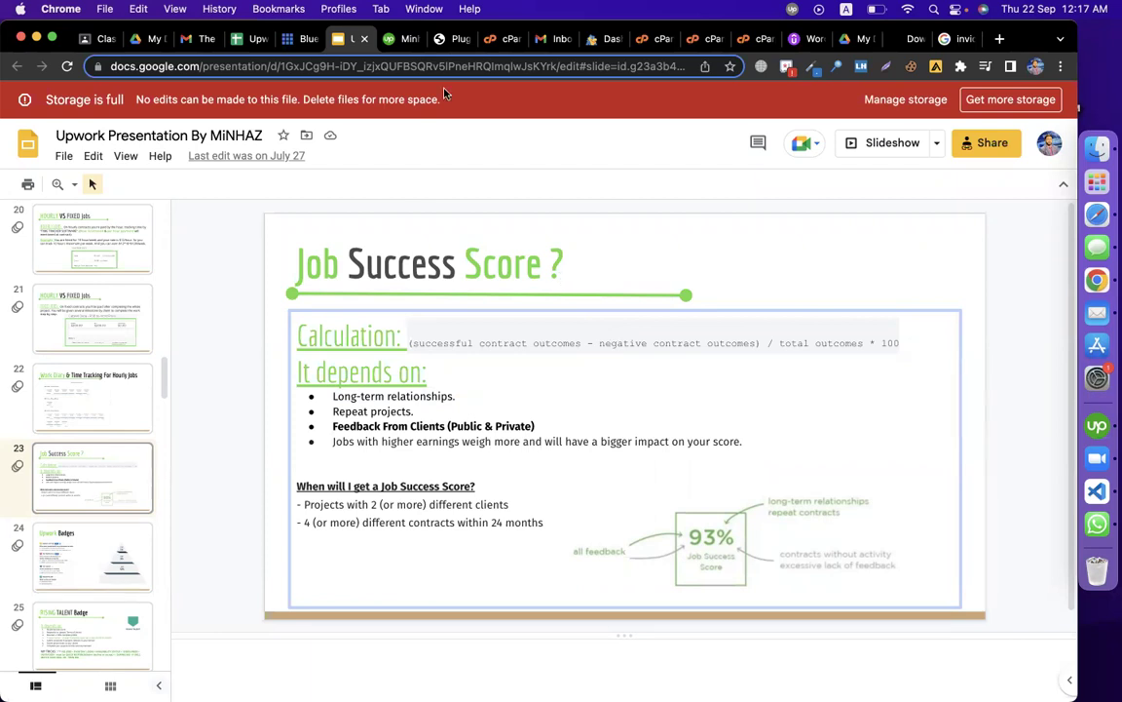
Step: Switch to Upwork, open My Jobs and look through the active contracts
{"action": "left_click", "coordinate": [394, 39]}
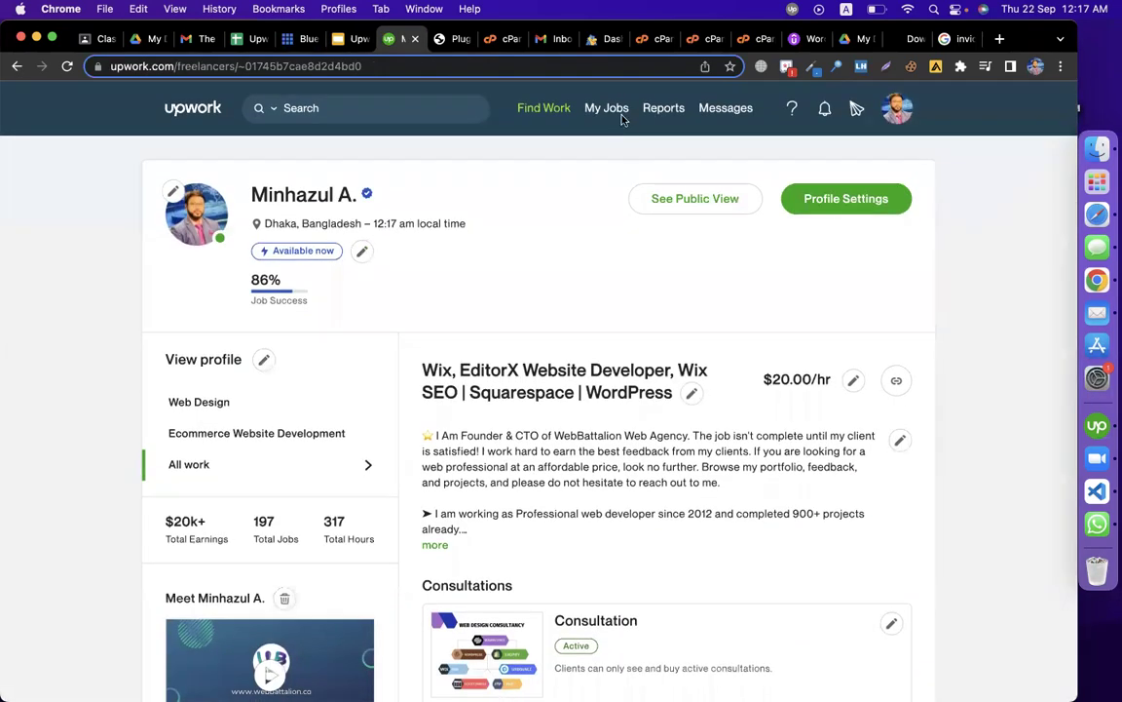
{"action": "mouse_move", "coordinate": [612, 113]}
{"action": "left_click", "coordinate": [617, 147]}
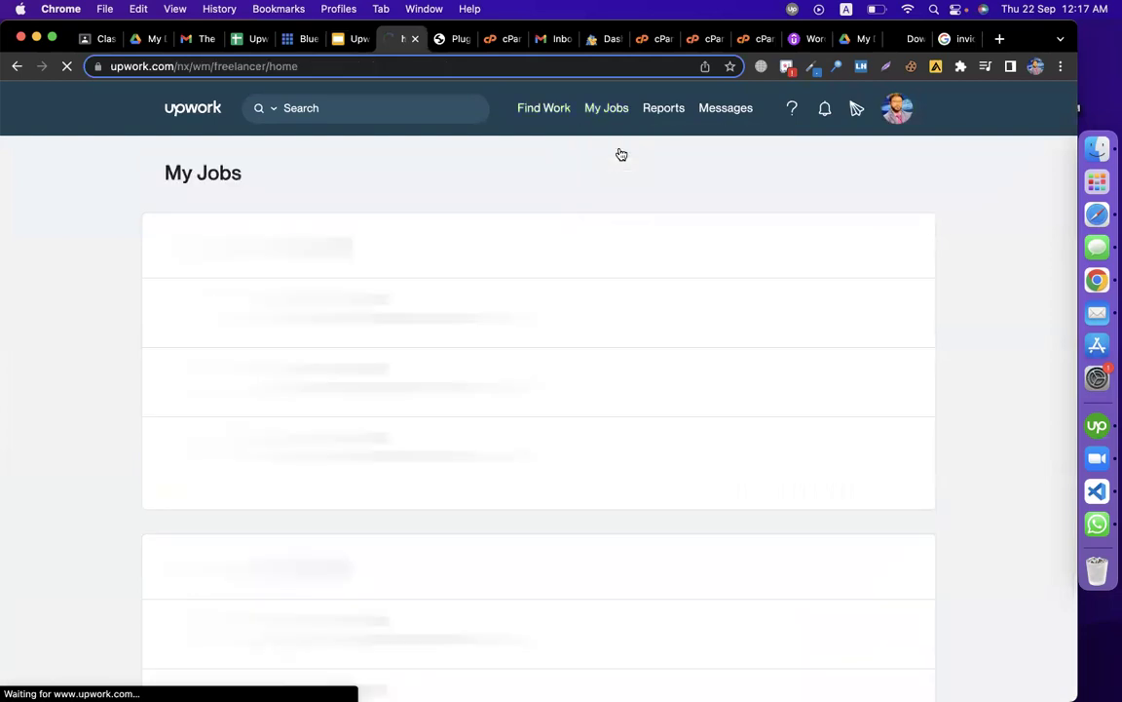
{"action": "scroll", "coordinate": [742, 469], "scroll_direction": "down", "scroll_amount": 3}
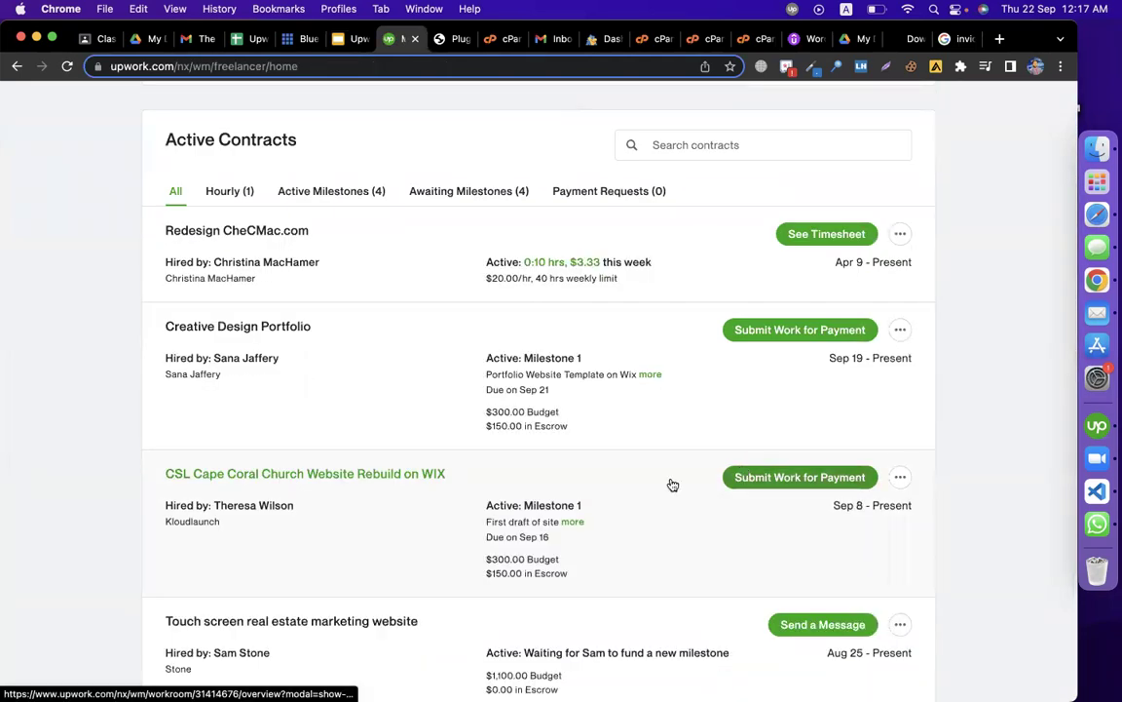
{"action": "scroll", "coordinate": [668, 483], "scroll_direction": "down", "scroll_amount": 2}
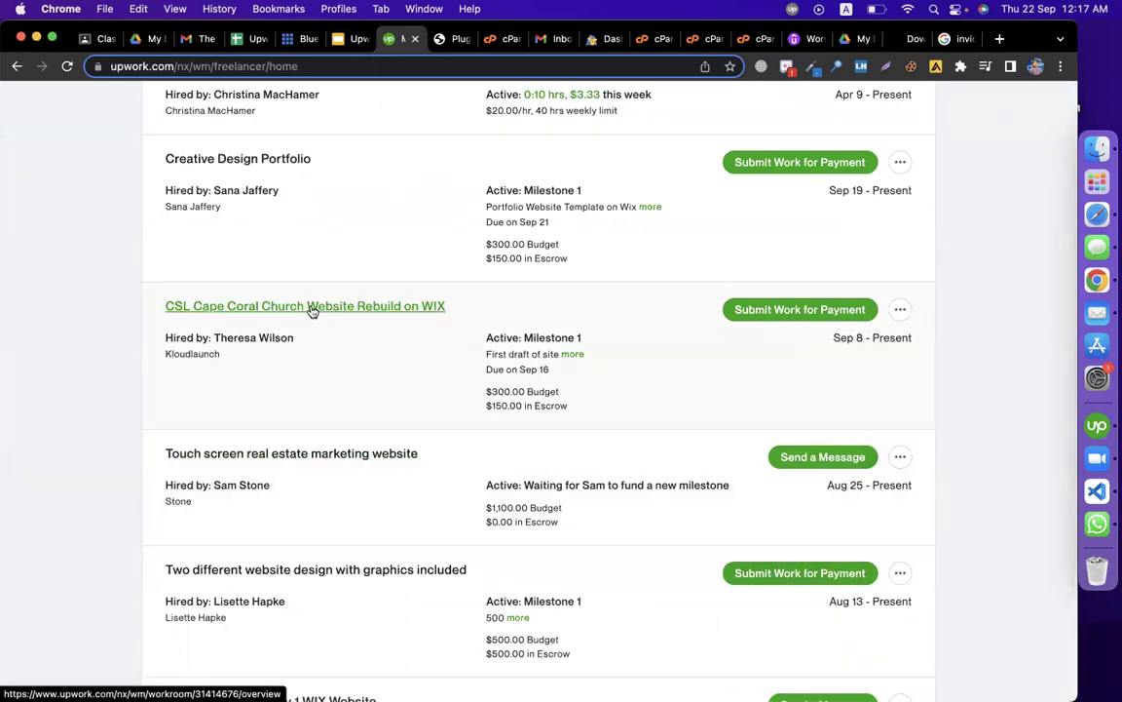
{"action": "scroll", "coordinate": [313, 453], "scroll_direction": "down", "scroll_amount": 2}
{"action": "scroll", "coordinate": [309, 389], "scroll_direction": "up", "scroll_amount": 3}
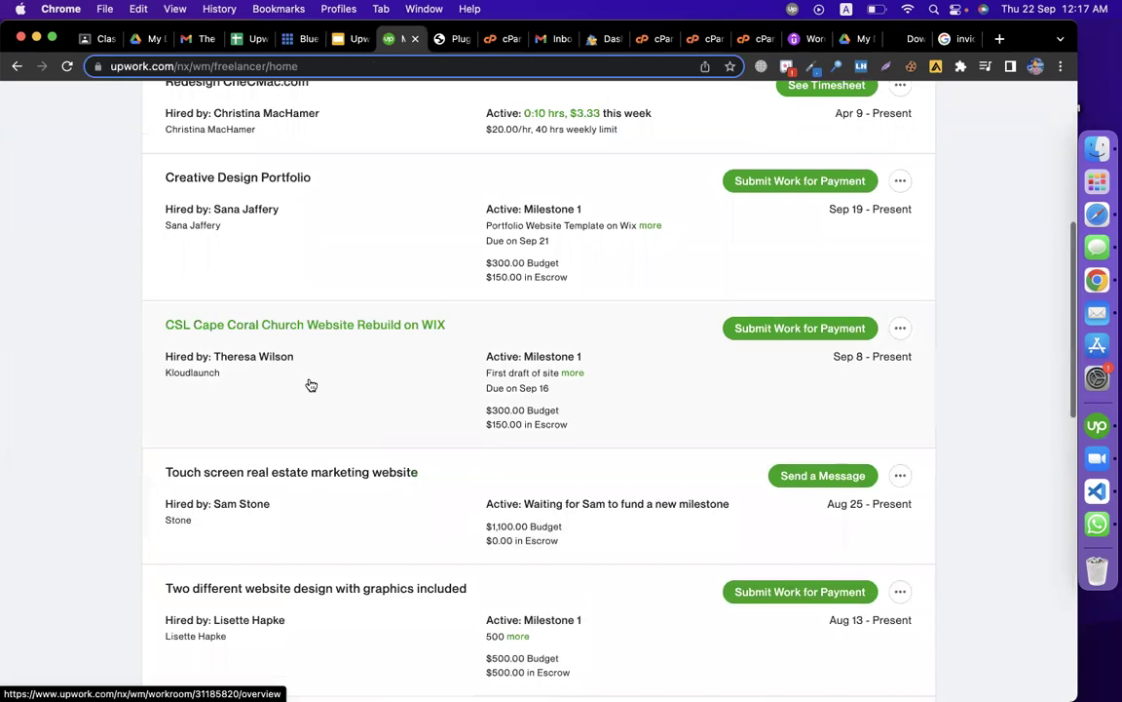
Step: Open the "CSL Cape Coral Church Website Rebuild on WIX" contract and start ending it to bring up the feedback form
{"action": "left_click", "coordinate": [312, 332]}
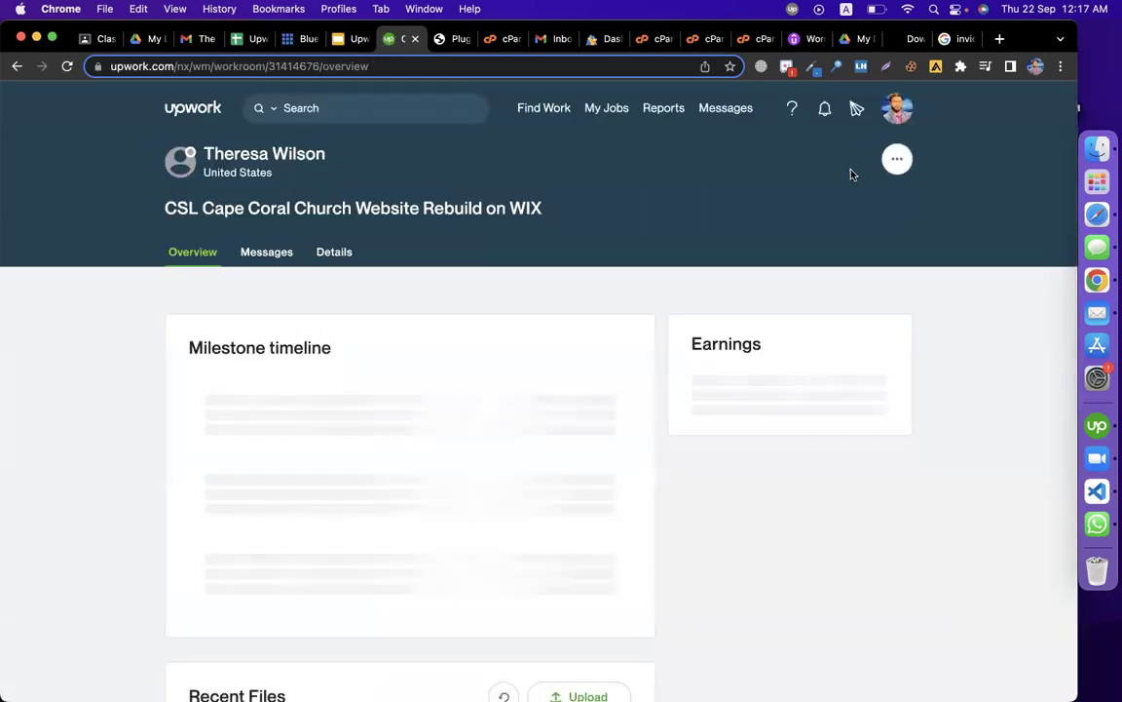
{"action": "left_click", "coordinate": [895, 161]}
{"action": "left_click", "coordinate": [632, 305]}
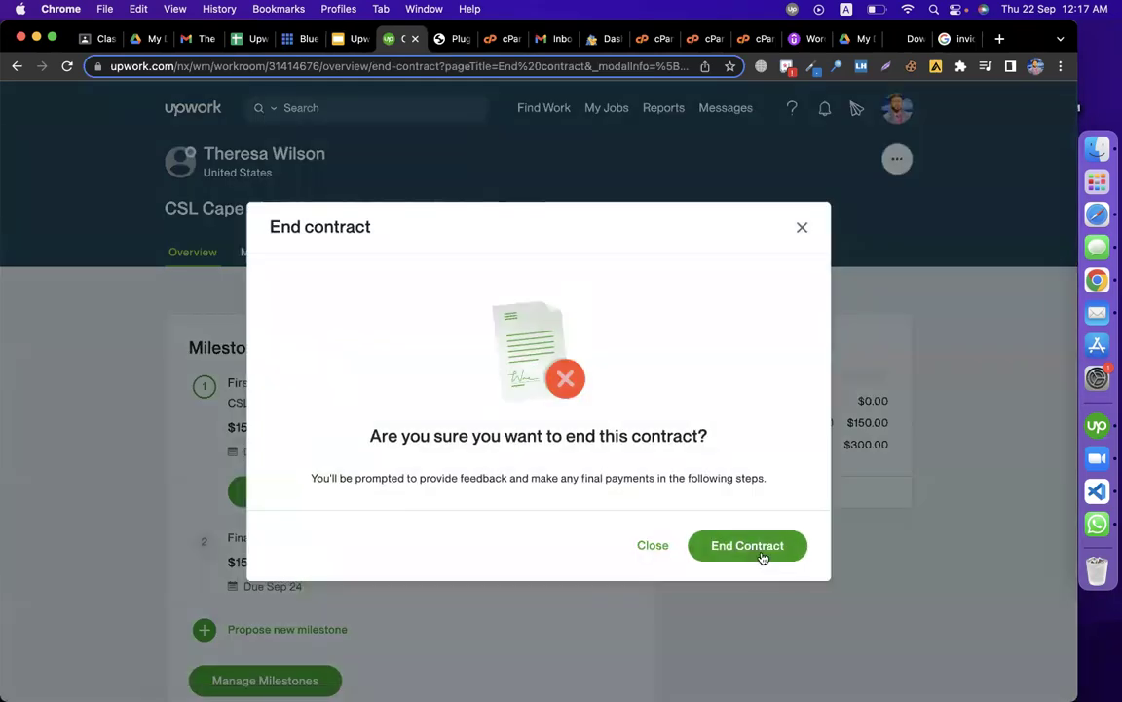
{"action": "left_click", "coordinate": [764, 555]}
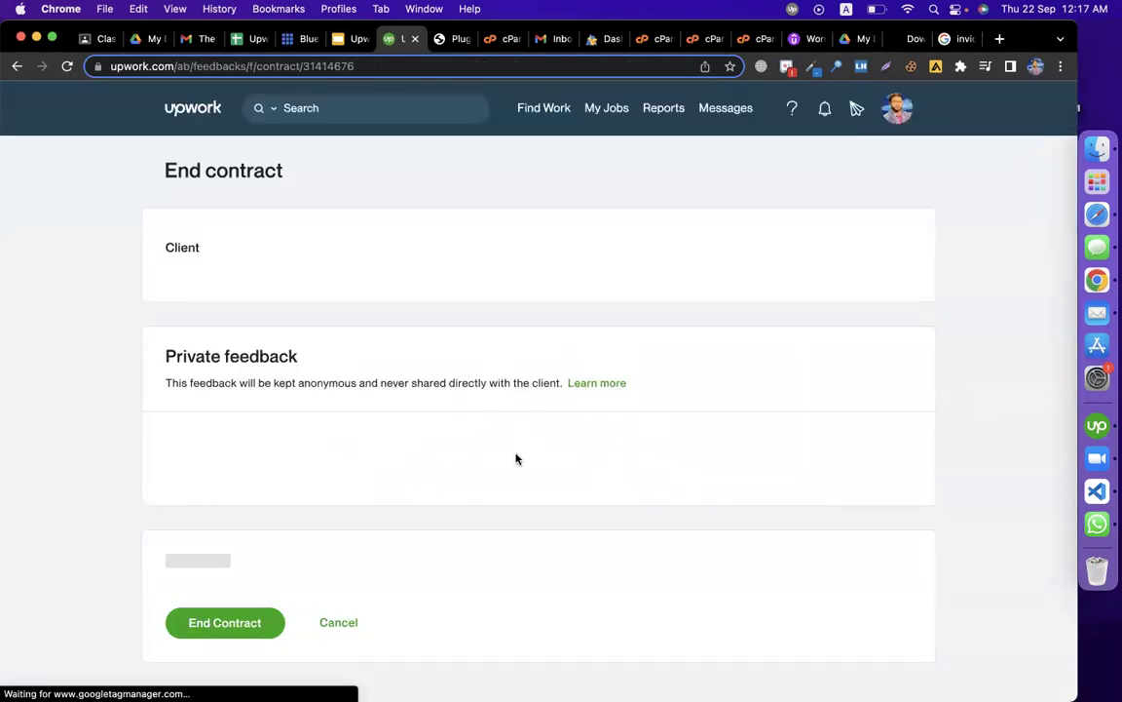
{"action": "scroll", "coordinate": [386, 374], "scroll_direction": "down", "scroll_amount": 5}
{"action": "scroll", "coordinate": [386, 374], "scroll_direction": "up", "scroll_amount": 3}
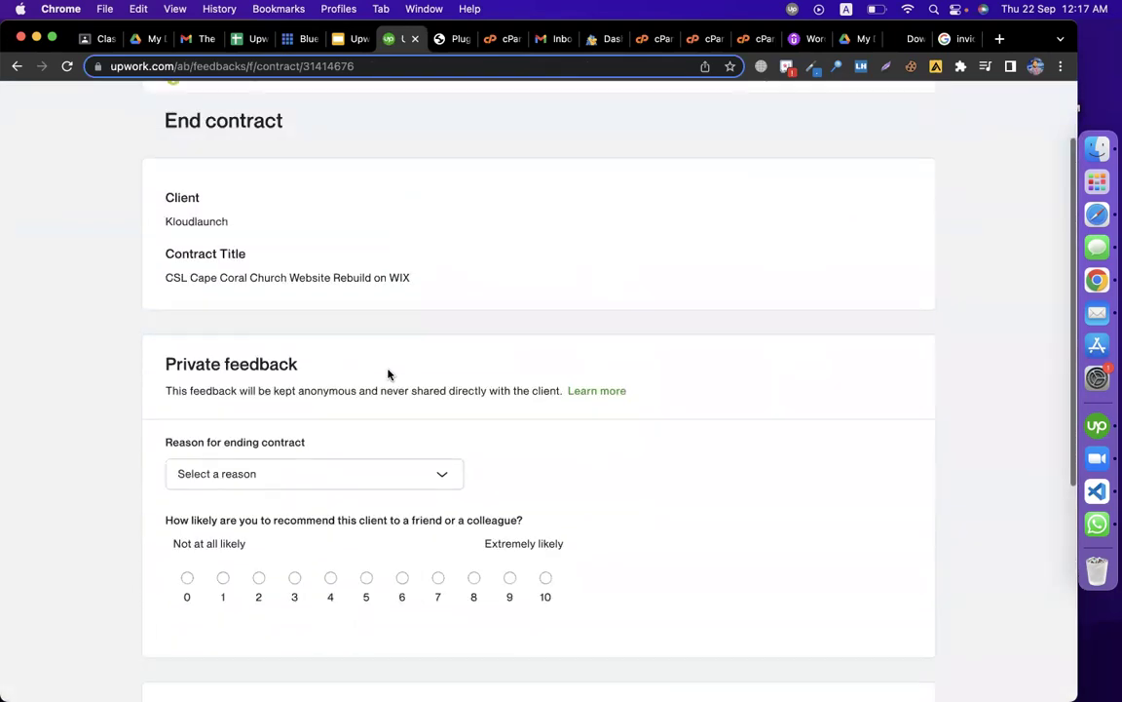
Step: Try the private feedback with reason "Job not as described" and a recommendation of 10, and leave the form without submitting
{"action": "left_click_drag", "start_coordinate": [167, 371], "coordinate": [335, 372]}
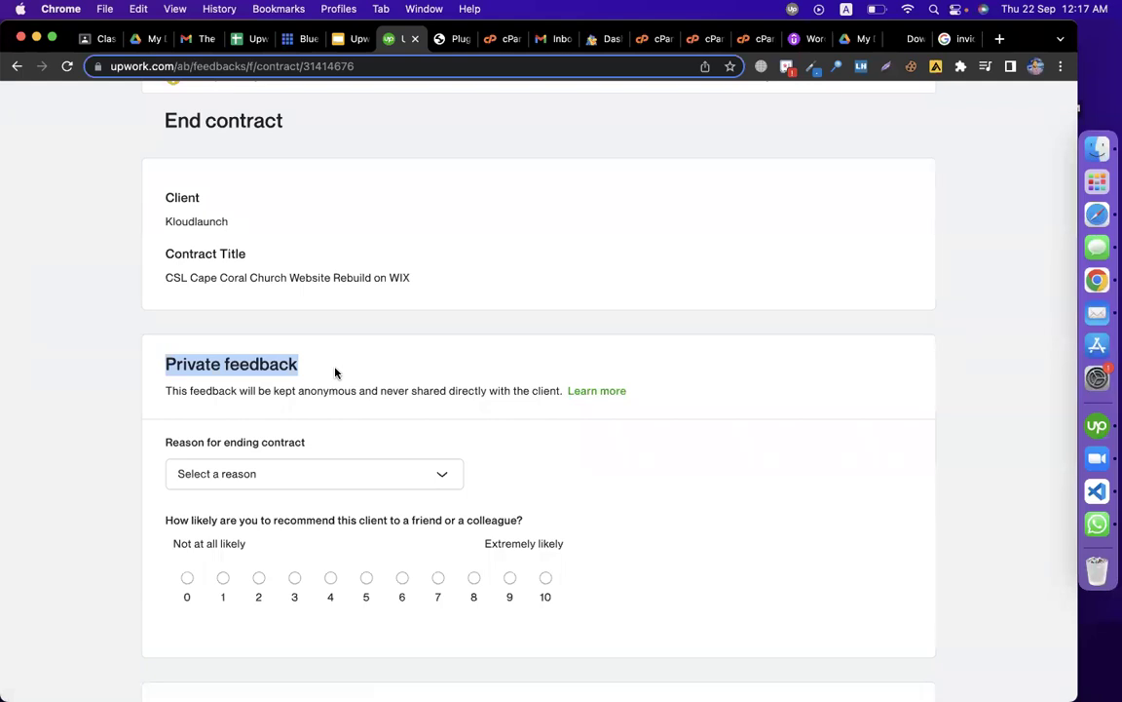
{"action": "scroll", "coordinate": [336, 372], "scroll_direction": "down", "scroll_amount": 3}
{"action": "left_click", "coordinate": [370, 322]}
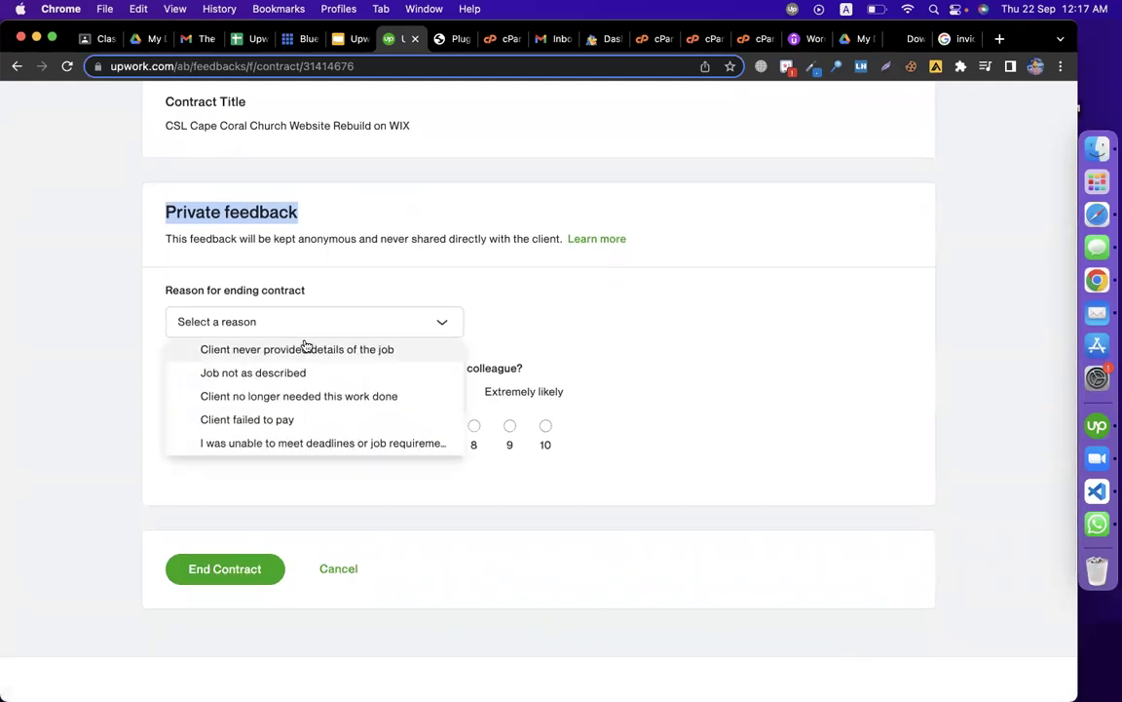
{"action": "left_click", "coordinate": [303, 377]}
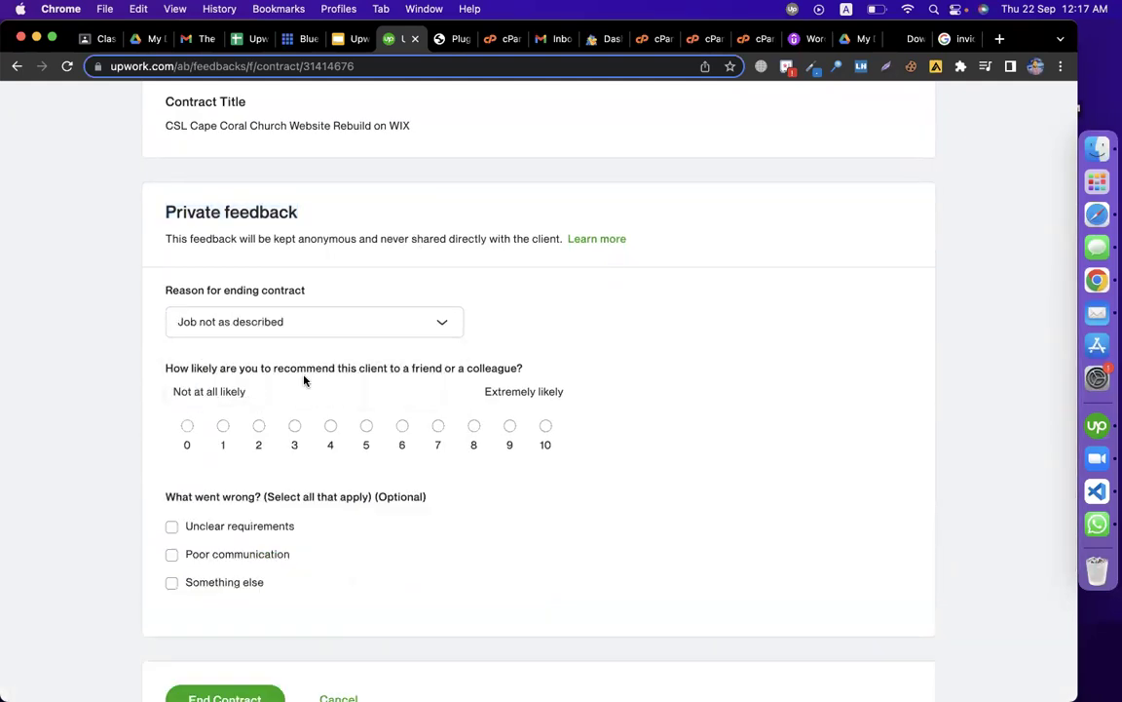
{"action": "left_click", "coordinate": [545, 425]}
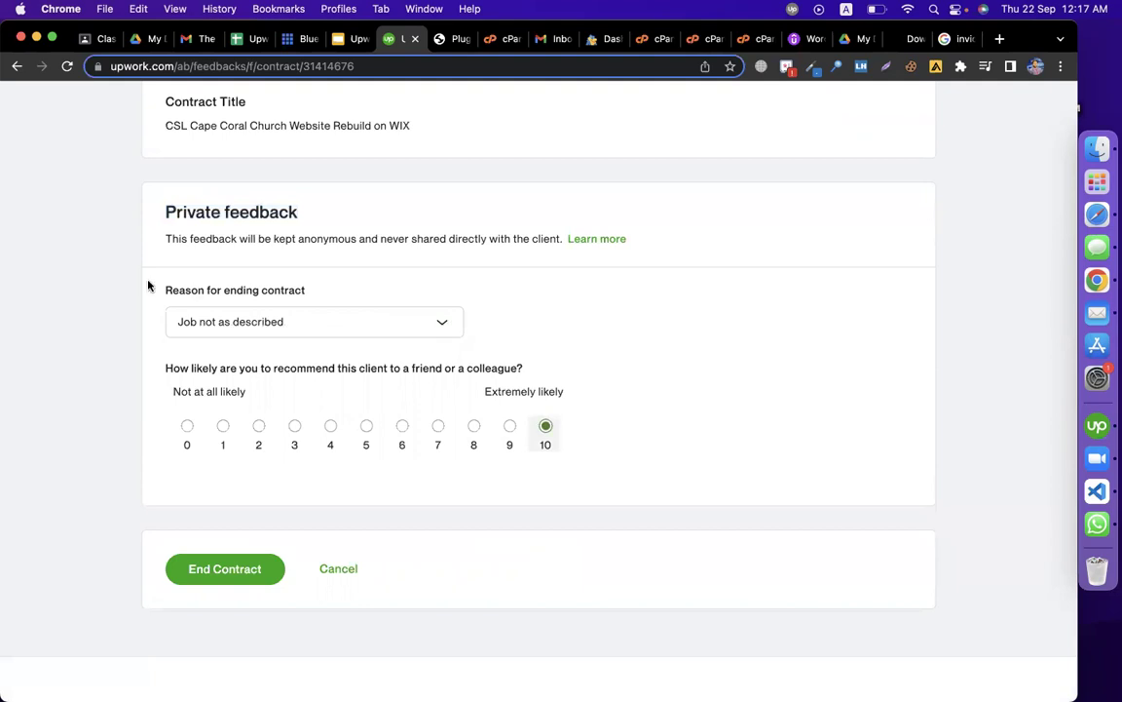
{"action": "scroll", "coordinate": [150, 283], "scroll_direction": "up", "scroll_amount": 5}
{"action": "left_click", "coordinate": [16, 66]}
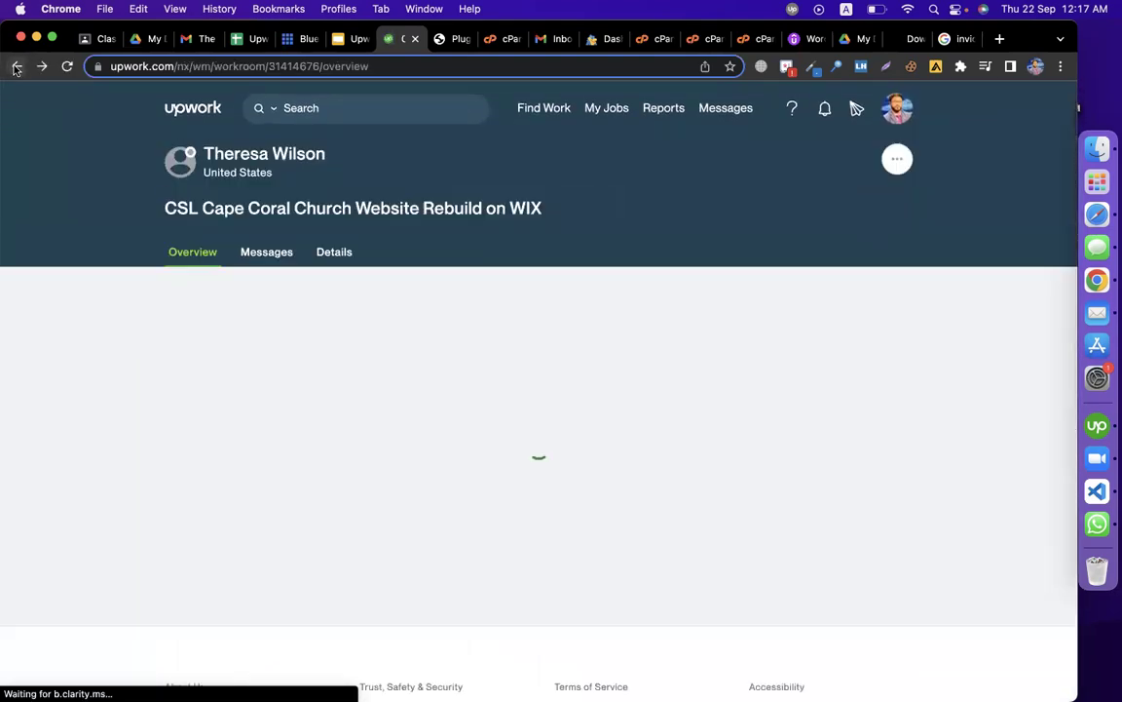
Step: Return to My Jobs, look through the active contracts and filter them to Awaiting Milestones
{"action": "mouse_move", "coordinate": [610, 115]}
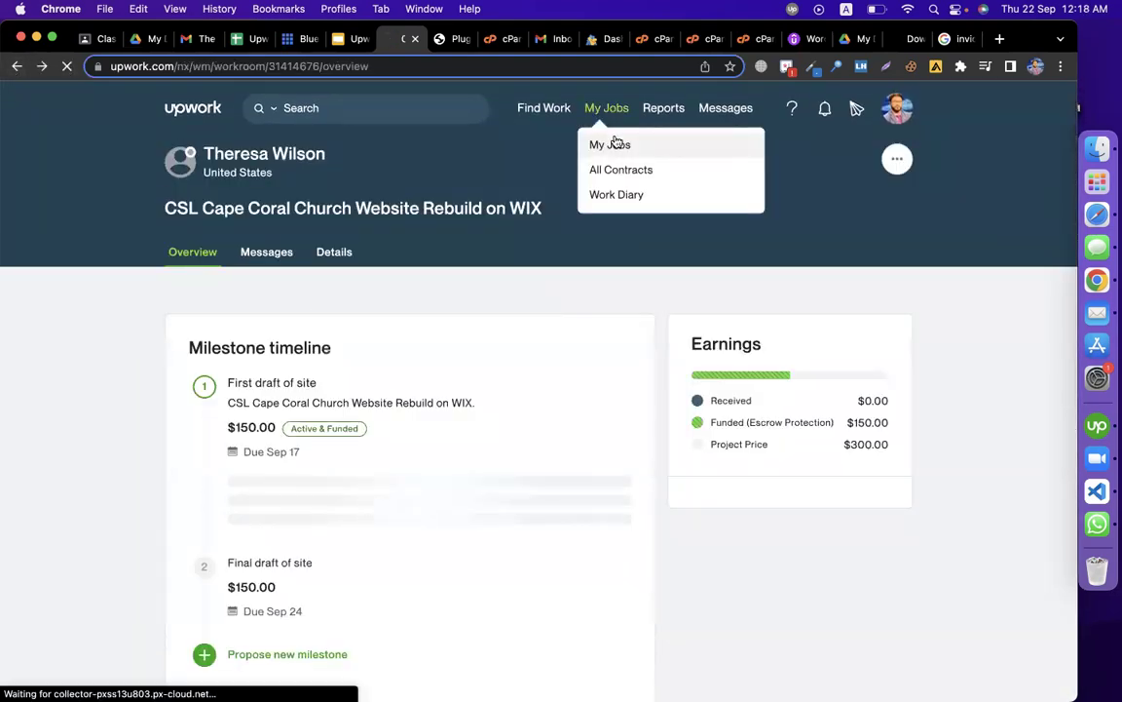
{"action": "left_click", "coordinate": [613, 145]}
{"action": "scroll", "coordinate": [200, 547], "scroll_direction": "down", "scroll_amount": 5}
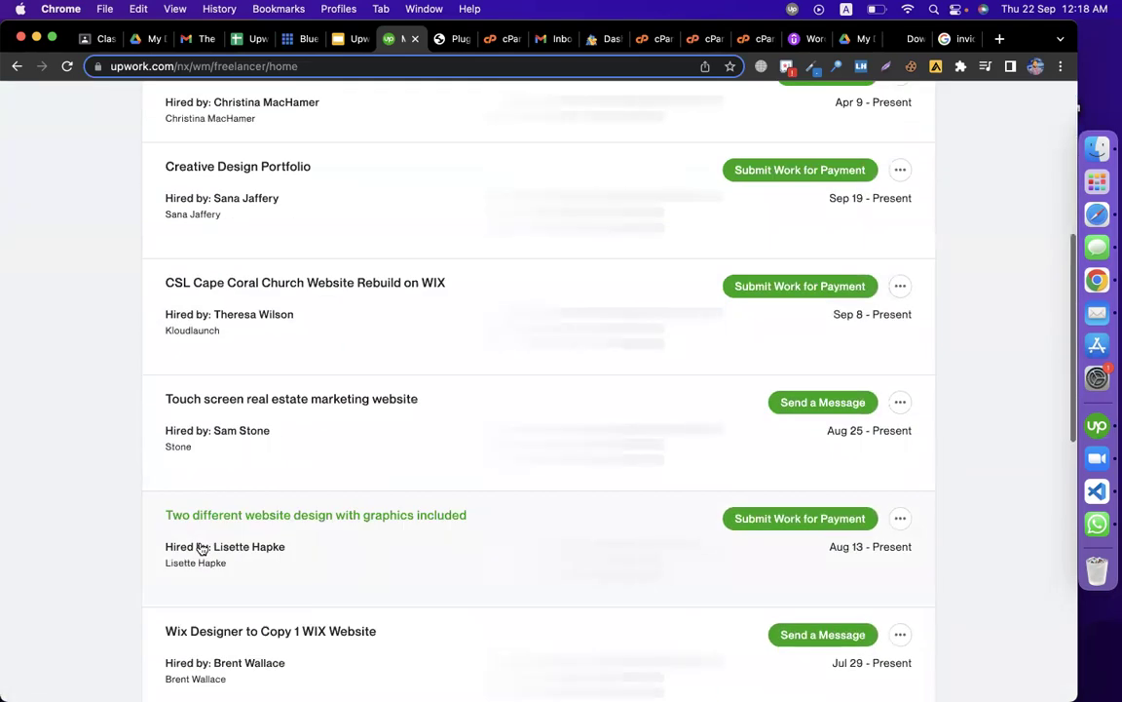
{"action": "scroll", "coordinate": [219, 535], "scroll_direction": "down", "scroll_amount": 2}
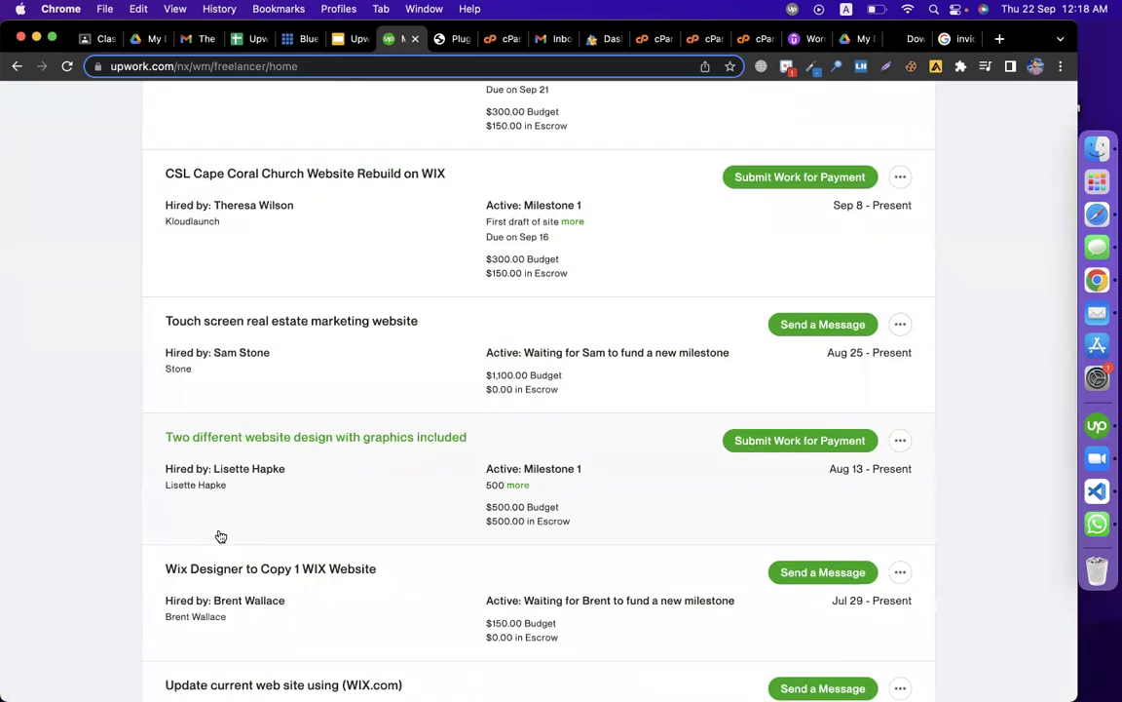
{"action": "scroll", "coordinate": [220, 535], "scroll_direction": "down", "scroll_amount": 2}
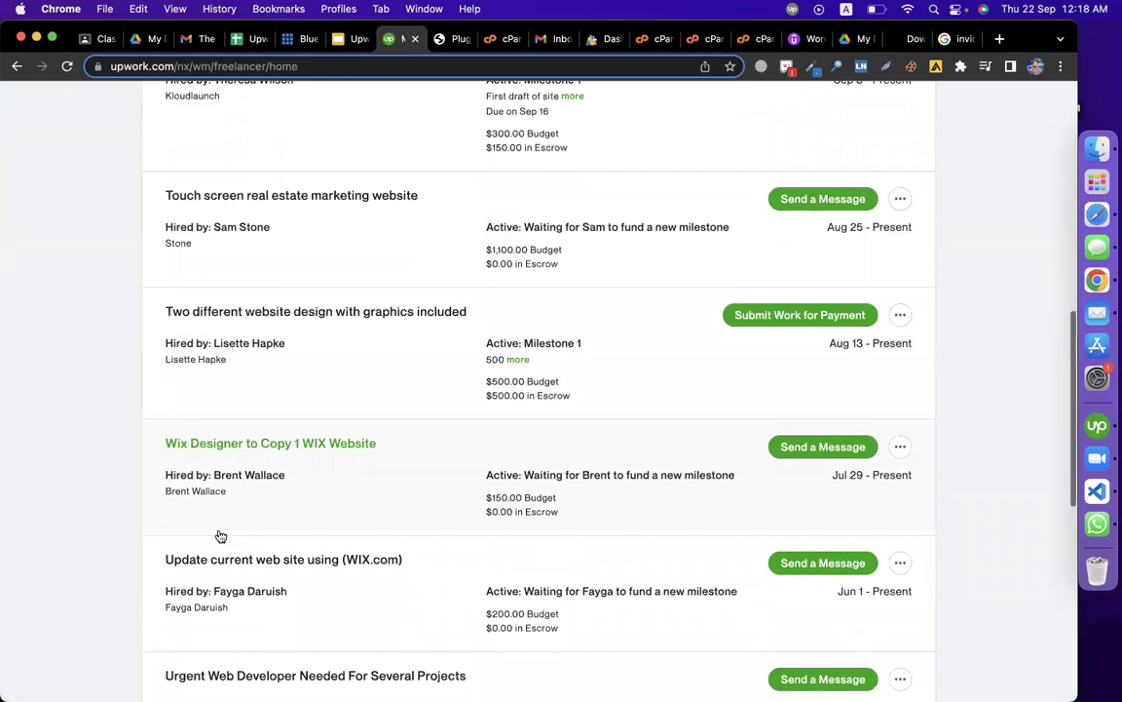
{"action": "scroll", "coordinate": [220, 536], "scroll_direction": "up", "scroll_amount": 15}
{"action": "left_click", "coordinate": [499, 475]}
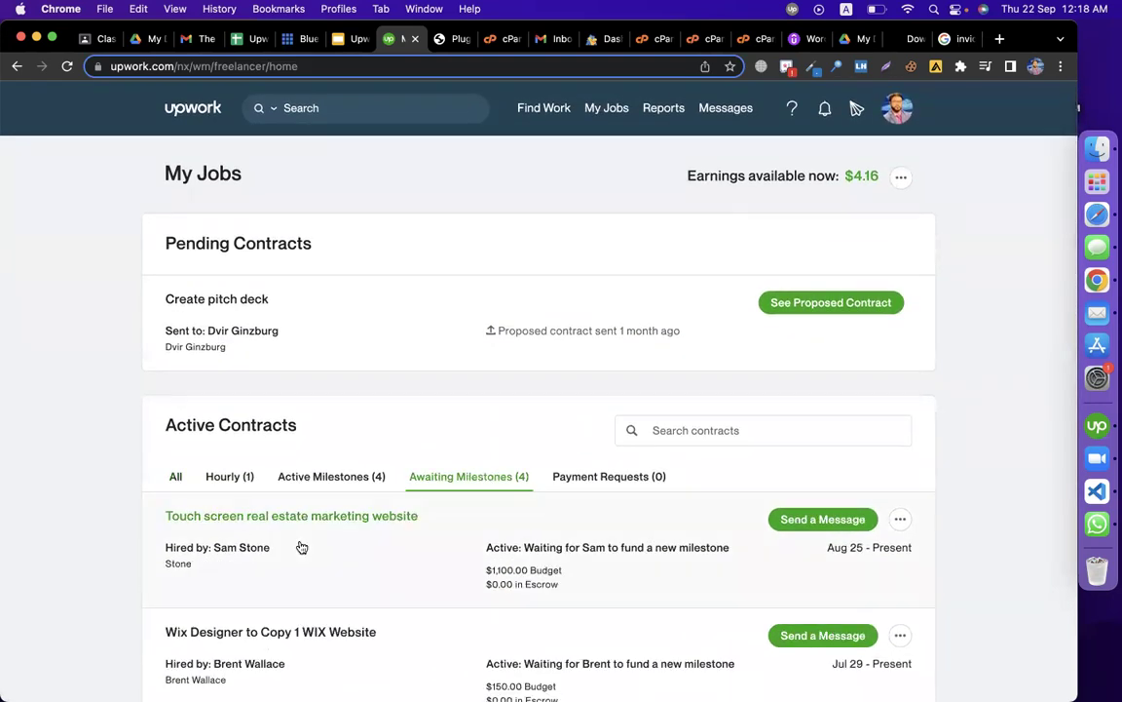
{"action": "scroll", "coordinate": [231, 587], "scroll_direction": "down", "scroll_amount": 5}
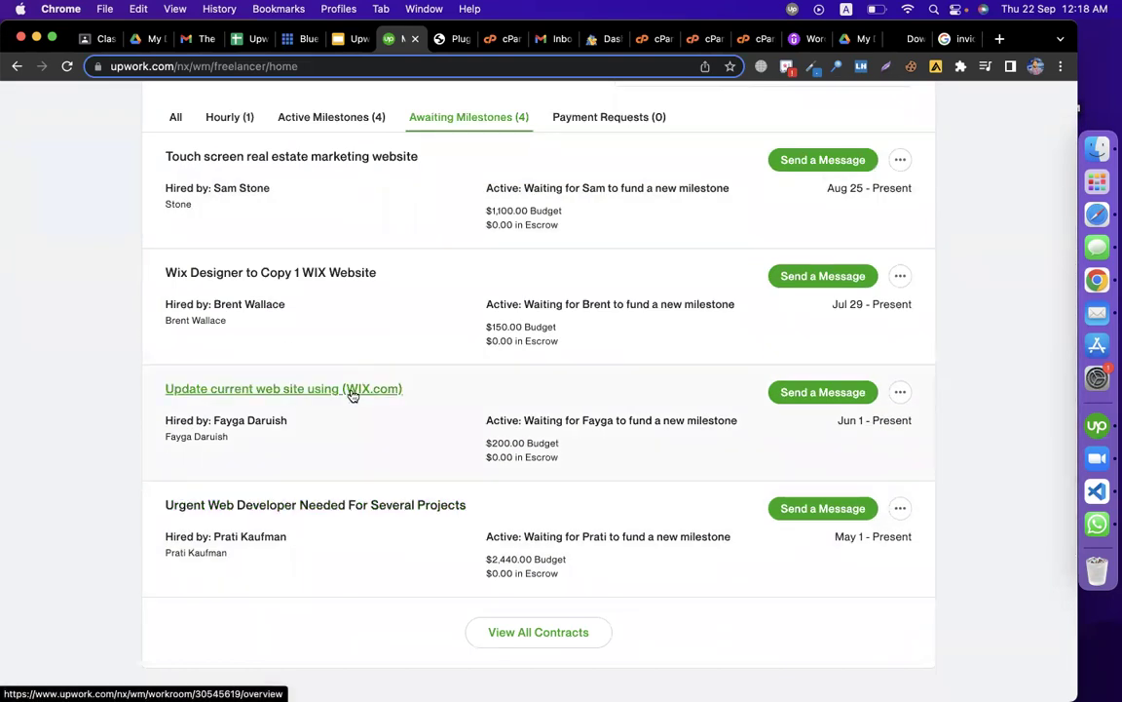
Step: Open the "Update current web site using (WIX.com)" contract, highlight its received earnings and start ending the contract
{"action": "left_click", "coordinate": [295, 395]}
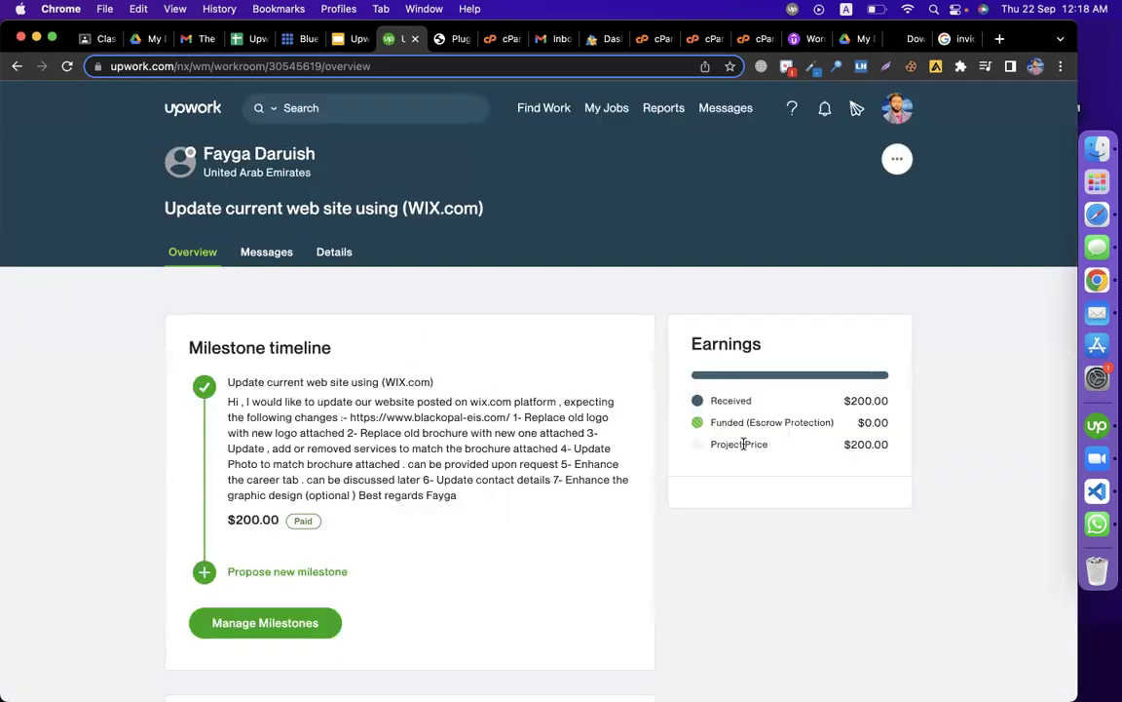
{"action": "left_click_drag", "start_coordinate": [843, 401], "coordinate": [885, 397]}
{"action": "mouse_move", "coordinate": [897, 159]}
{"action": "left_click", "coordinate": [809, 261]}
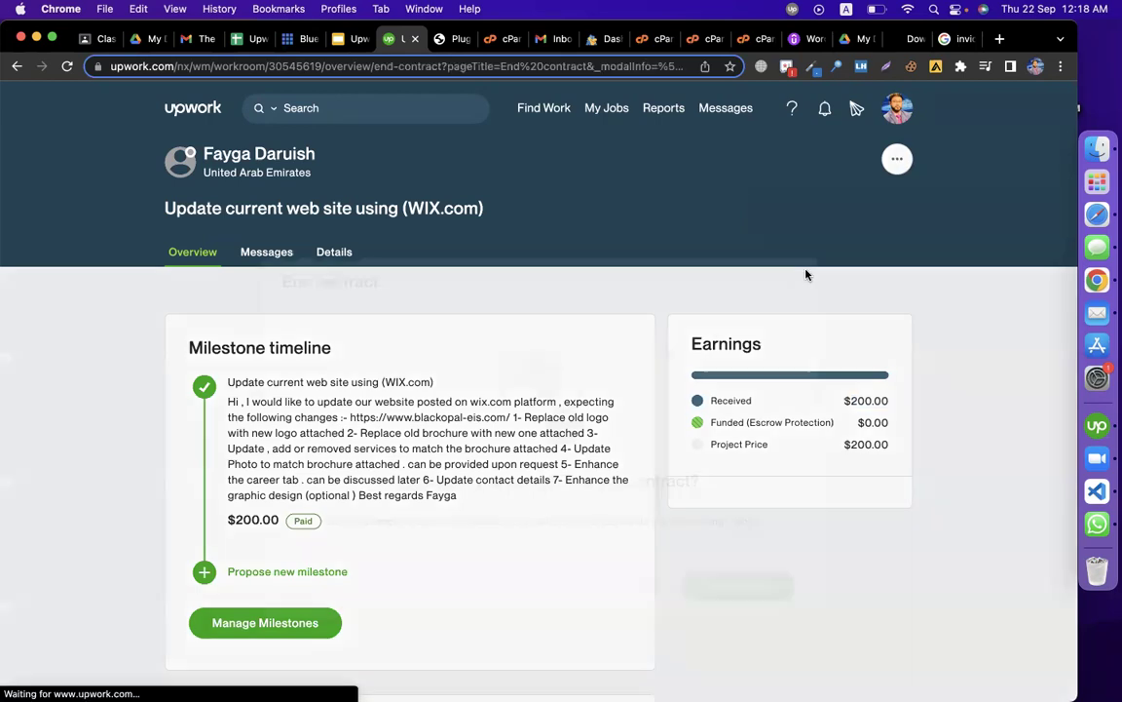
{"action": "left_click", "coordinate": [749, 543]}
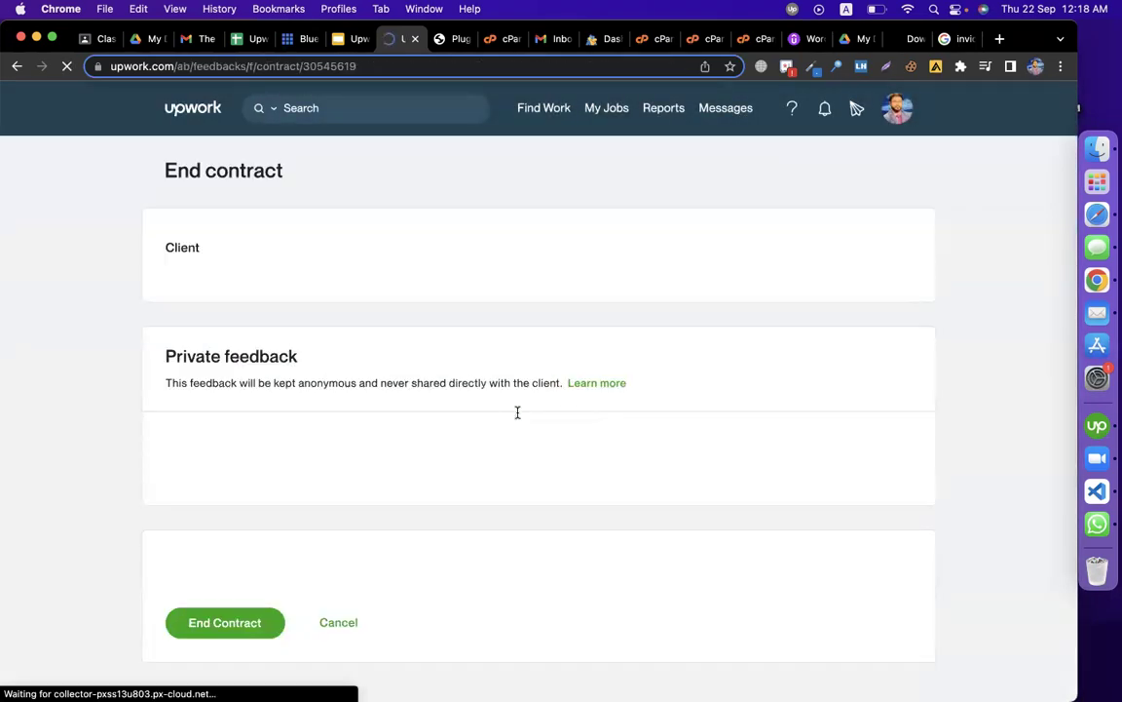
{"action": "scroll", "coordinate": [390, 351], "scroll_direction": "down", "scroll_amount": 2}
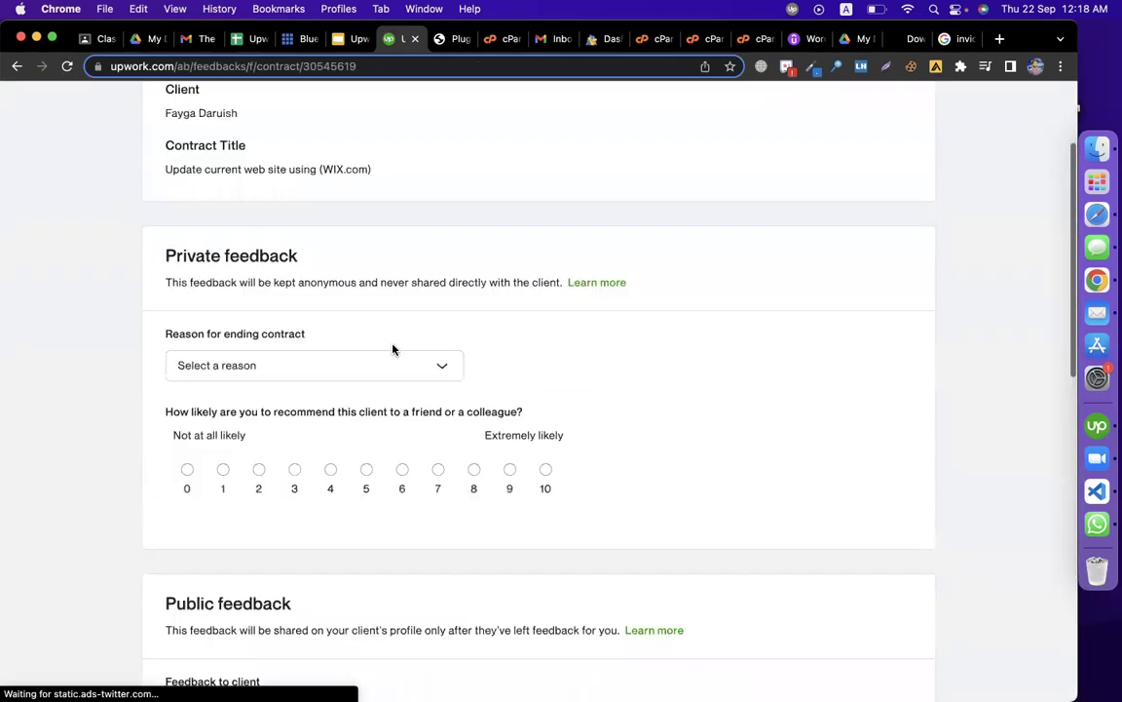
Step: Set the reason for ending the contract to "Job completed successfully" and the recommendation to 10, and review the feedback sections
{"action": "left_click", "coordinate": [292, 367]}
{"action": "left_click", "coordinate": [284, 398]}
{"action": "left_click", "coordinate": [546, 470]}
{"action": "scroll", "coordinate": [613, 477], "scroll_direction": "down", "scroll_amount": 4}
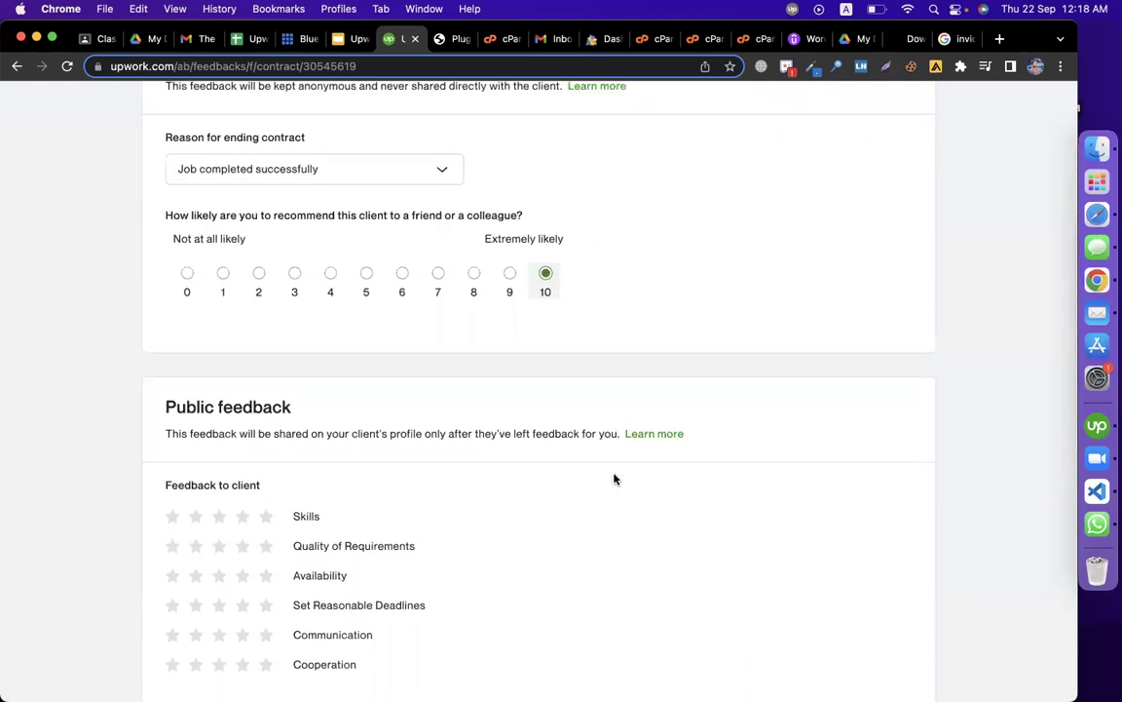
{"action": "scroll", "coordinate": [614, 478], "scroll_direction": "down", "scroll_amount": 3}
{"action": "scroll", "coordinate": [614, 477], "scroll_direction": "up", "scroll_amount": 8}
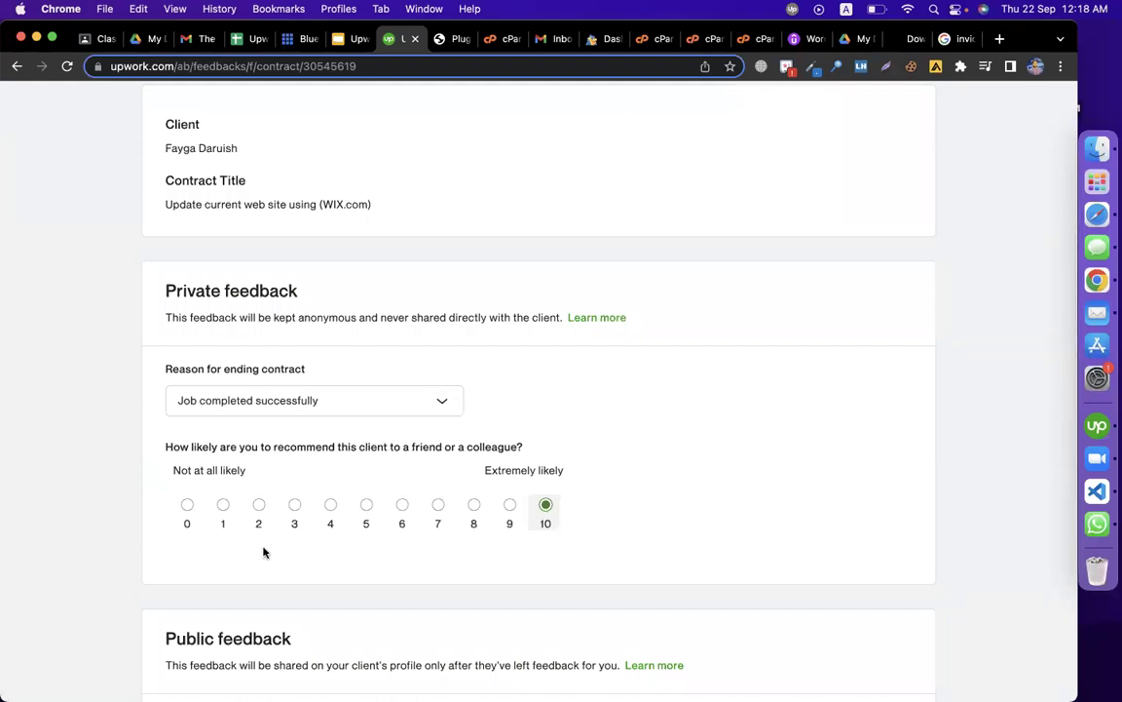
{"action": "scroll", "coordinate": [617, 470], "scroll_direction": "down", "scroll_amount": 3}
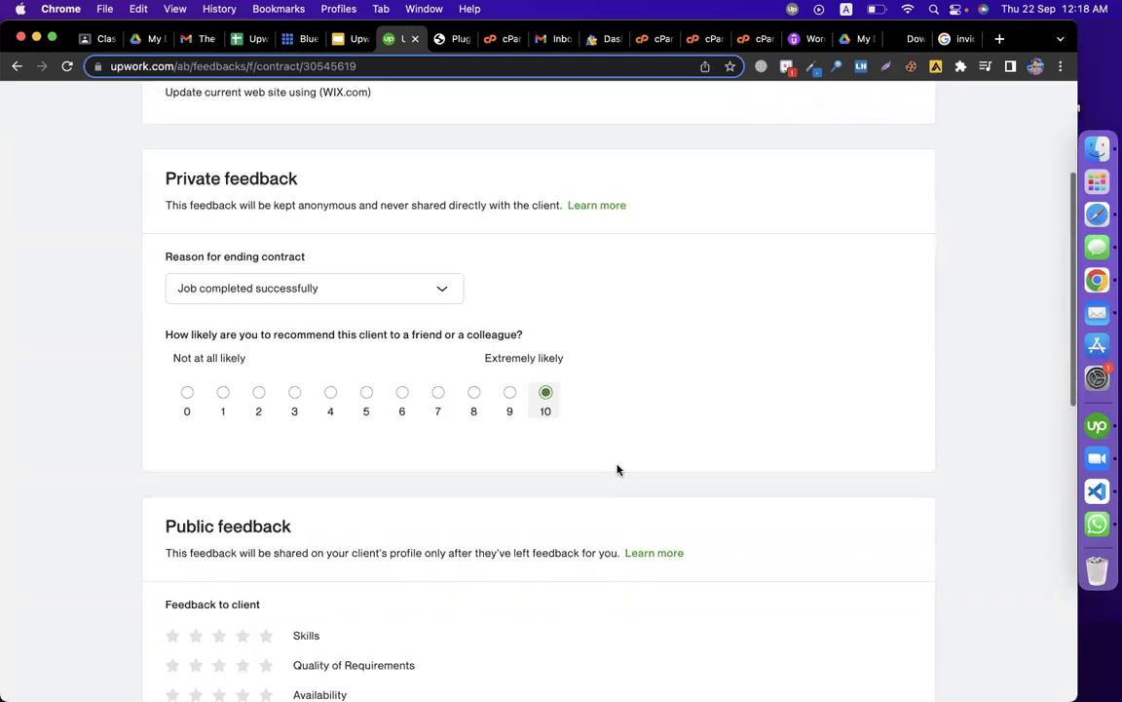
{"action": "scroll", "coordinate": [617, 470], "scroll_direction": "down", "scroll_amount": 5}
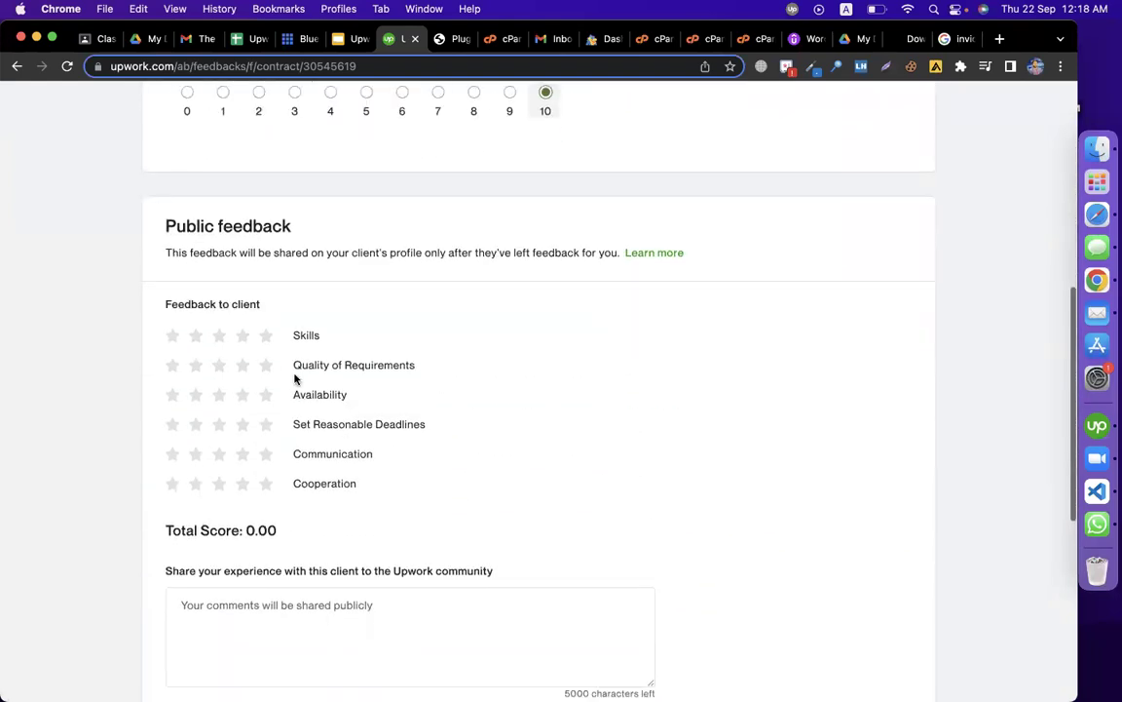
Step: Give the client five stars in all six public feedback categories, trying four stars for Cooperation first, and enter the public comment field
{"action": "left_click", "coordinate": [267, 337]}
{"action": "left_click", "coordinate": [266, 366]}
{"action": "left_click", "coordinate": [266, 395]}
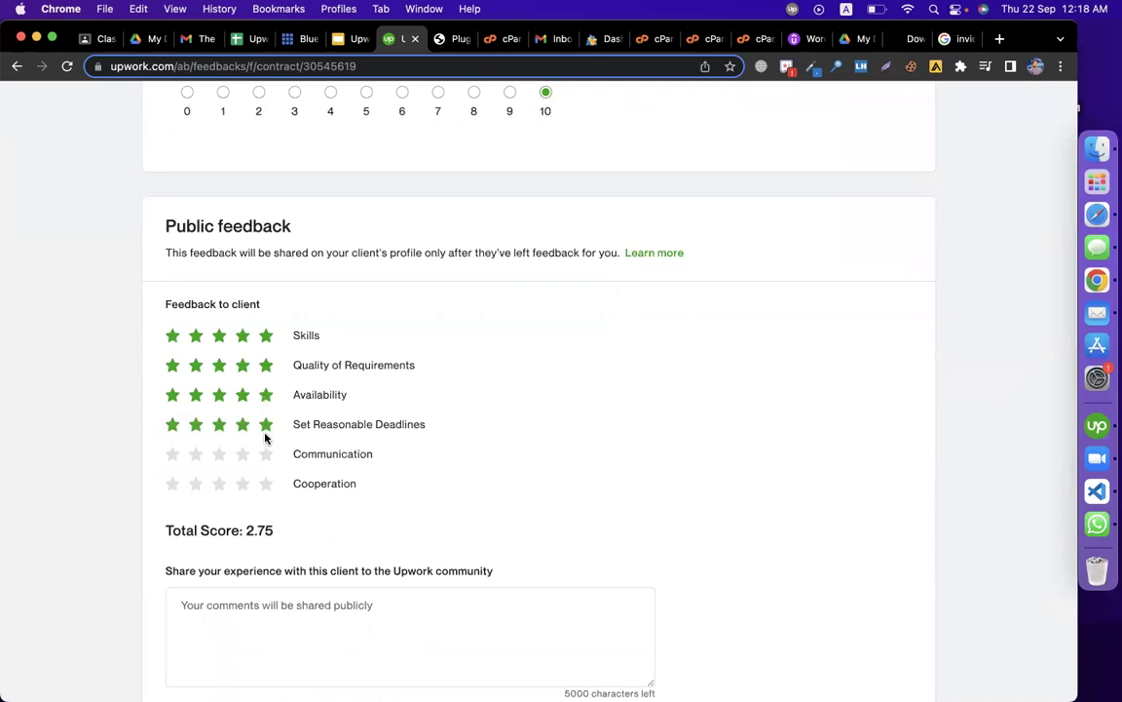
{"action": "left_click", "coordinate": [266, 425]}
{"action": "left_click", "coordinate": [266, 454]}
{"action": "scroll", "coordinate": [265, 458], "scroll_direction": "down", "scroll_amount": 3}
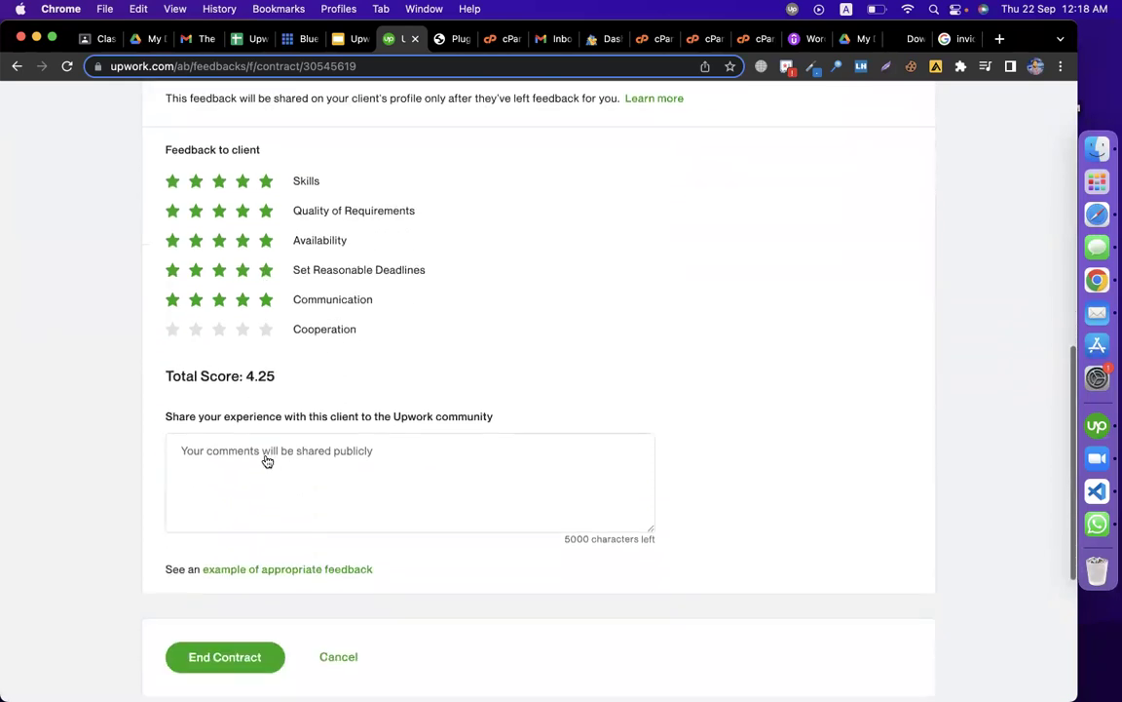
{"action": "left_click", "coordinate": [243, 329]}
{"action": "left_click_drag", "start_coordinate": [244, 375], "coordinate": [280, 378]}
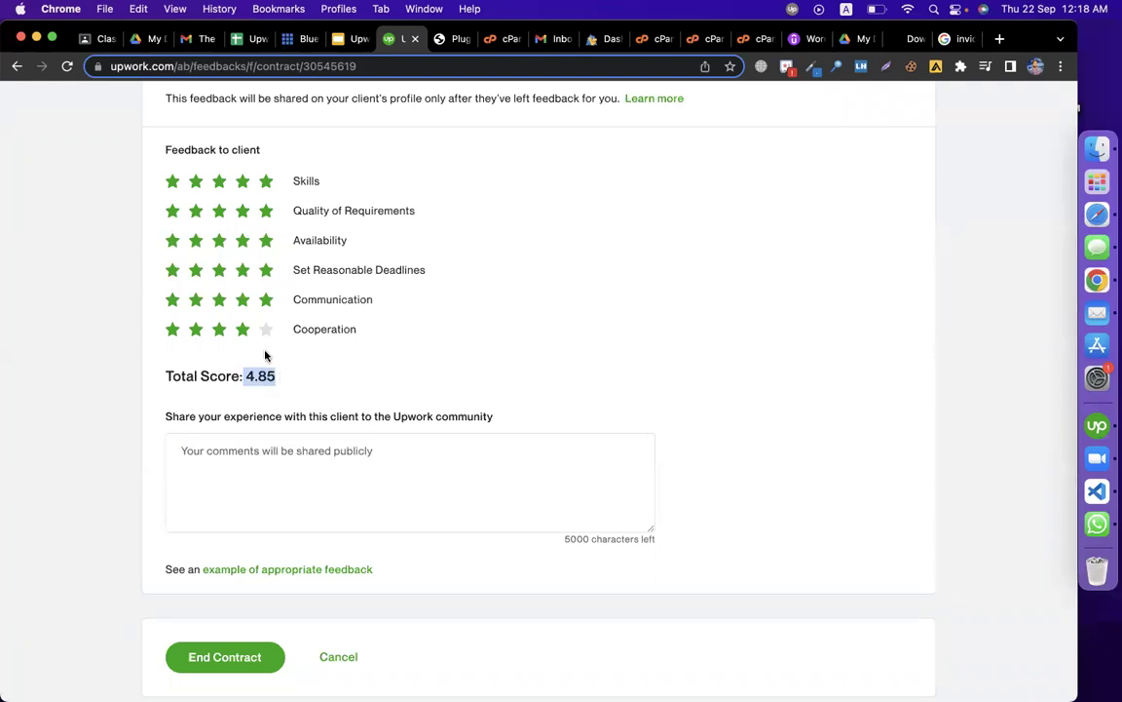
{"action": "double_click", "coordinate": [266, 330]}
{"action": "left_click", "coordinate": [277, 479]}
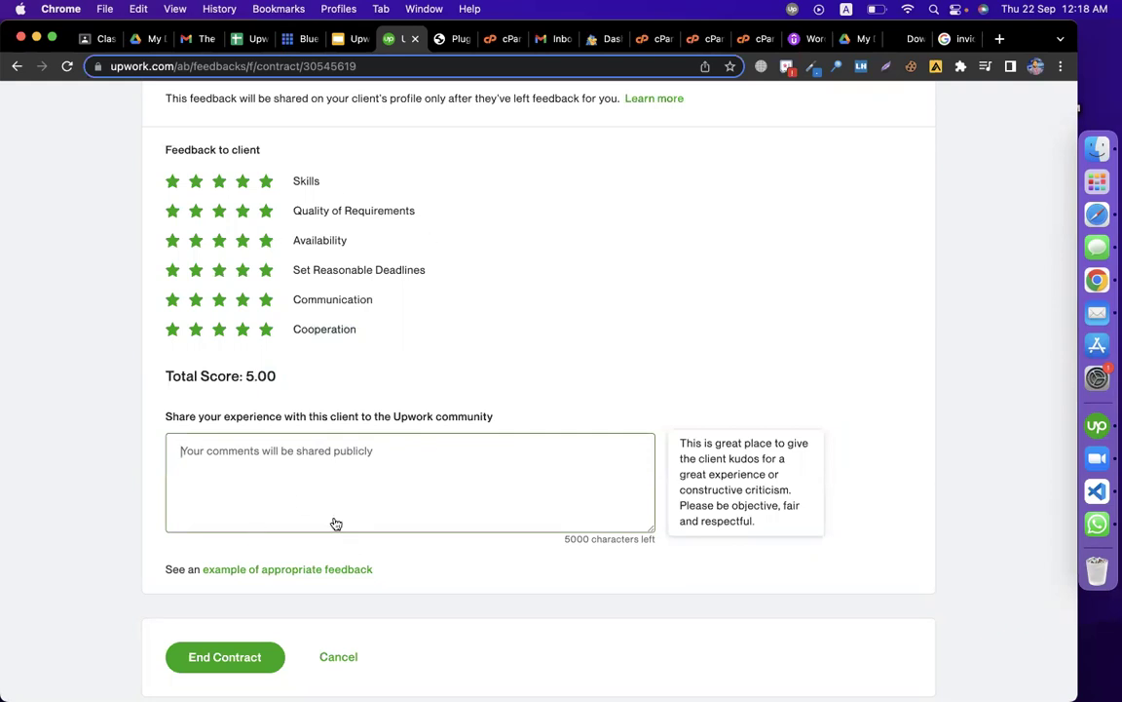
Step: Change the private recommendation rating to 5 and return to the public comment field
{"action": "scroll", "coordinate": [327, 487], "scroll_direction": "up", "scroll_amount": 2}
{"action": "scroll", "coordinate": [330, 498], "scroll_direction": "up", "scroll_amount": 6}
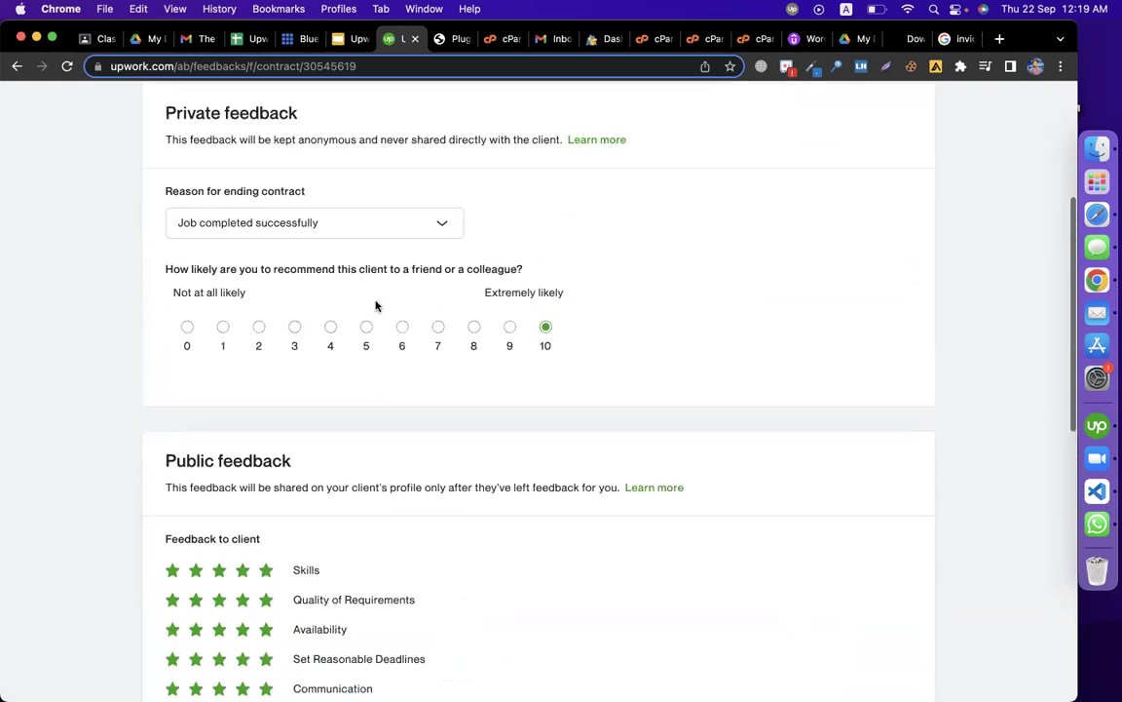
{"action": "left_click", "coordinate": [369, 330]}
{"action": "scroll", "coordinate": [451, 467], "scroll_direction": "down", "scroll_amount": 6}
{"action": "left_click", "coordinate": [287, 439]}
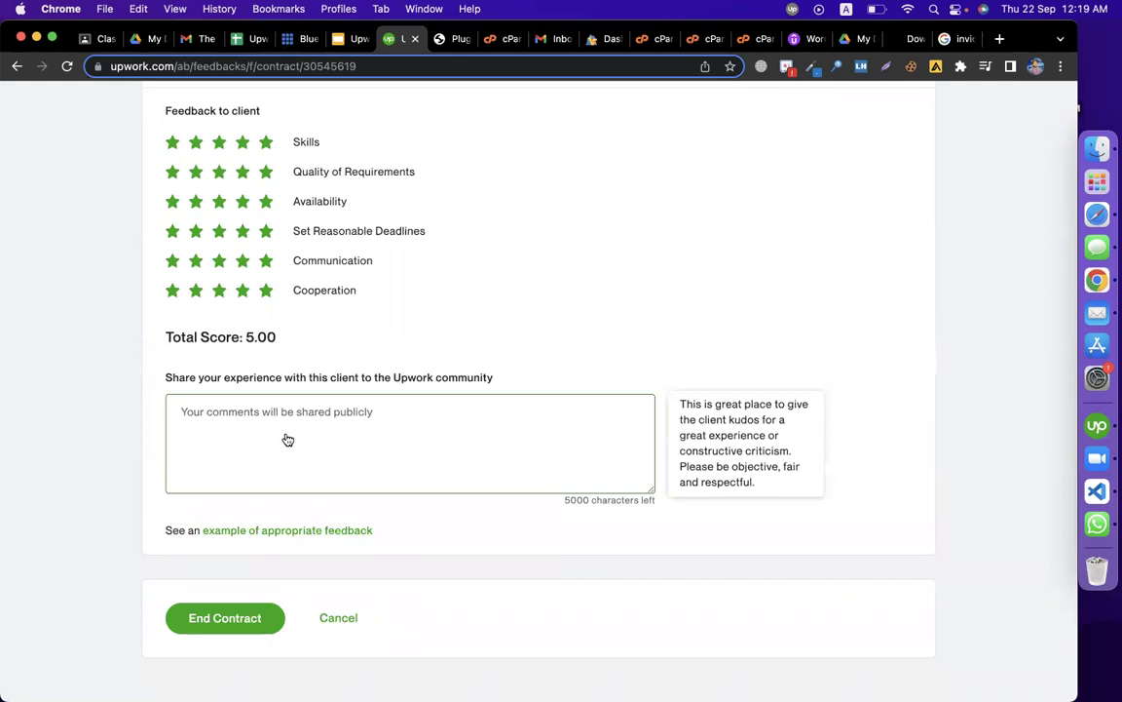
Step: Return to the presentation's Job Success Score slide and highlight the "Long-term relationships" and "Repeat projects" factors
{"action": "scroll", "coordinate": [539, 356], "scroll_direction": "up", "scroll_amount": 6}
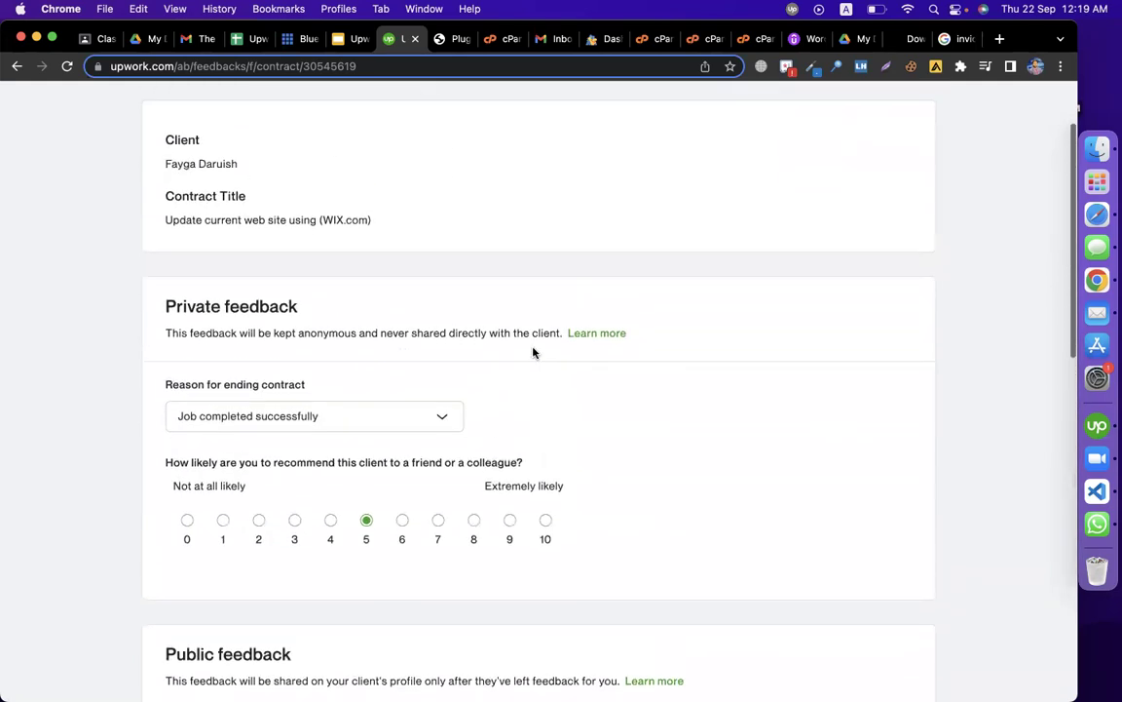
{"action": "scroll", "coordinate": [512, 213], "scroll_direction": "up", "scroll_amount": 2}
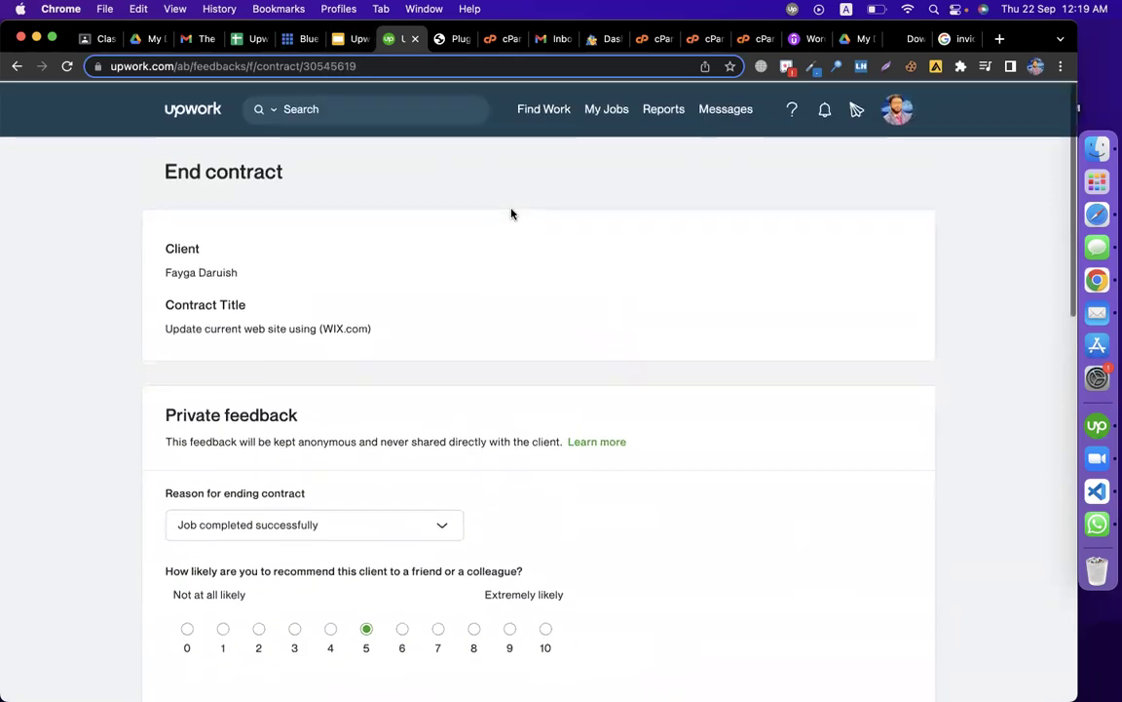
{"action": "left_click", "coordinate": [355, 43]}
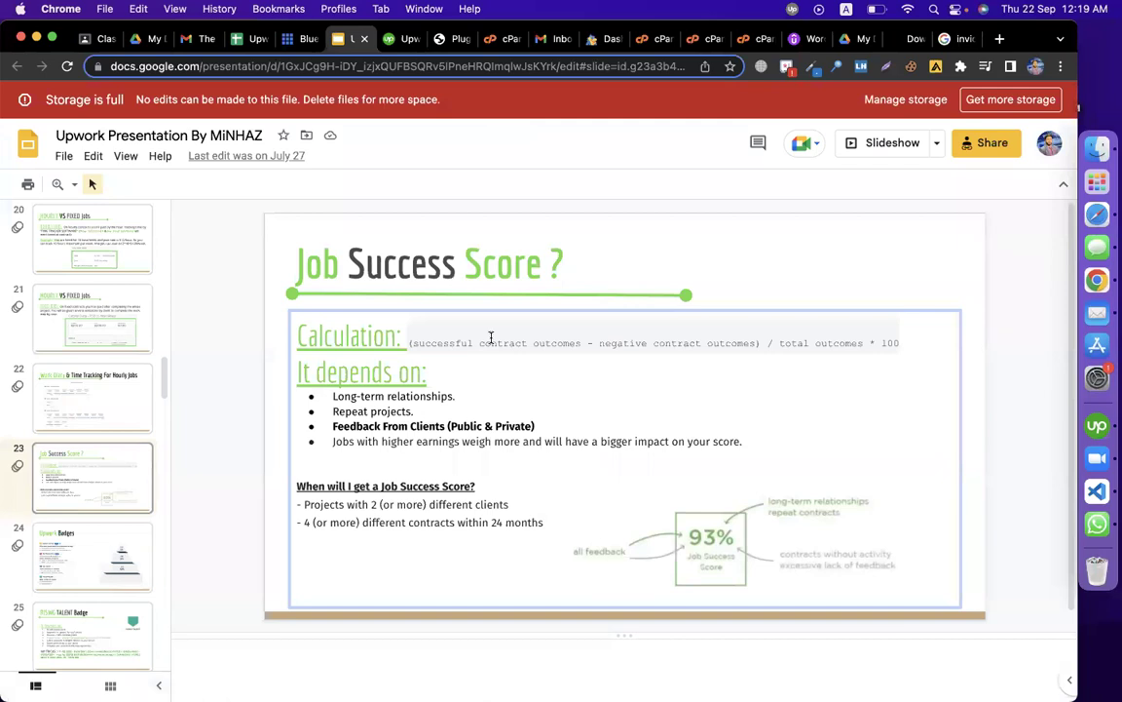
{"action": "left_click_drag", "start_coordinate": [333, 394], "coordinate": [455, 393]}
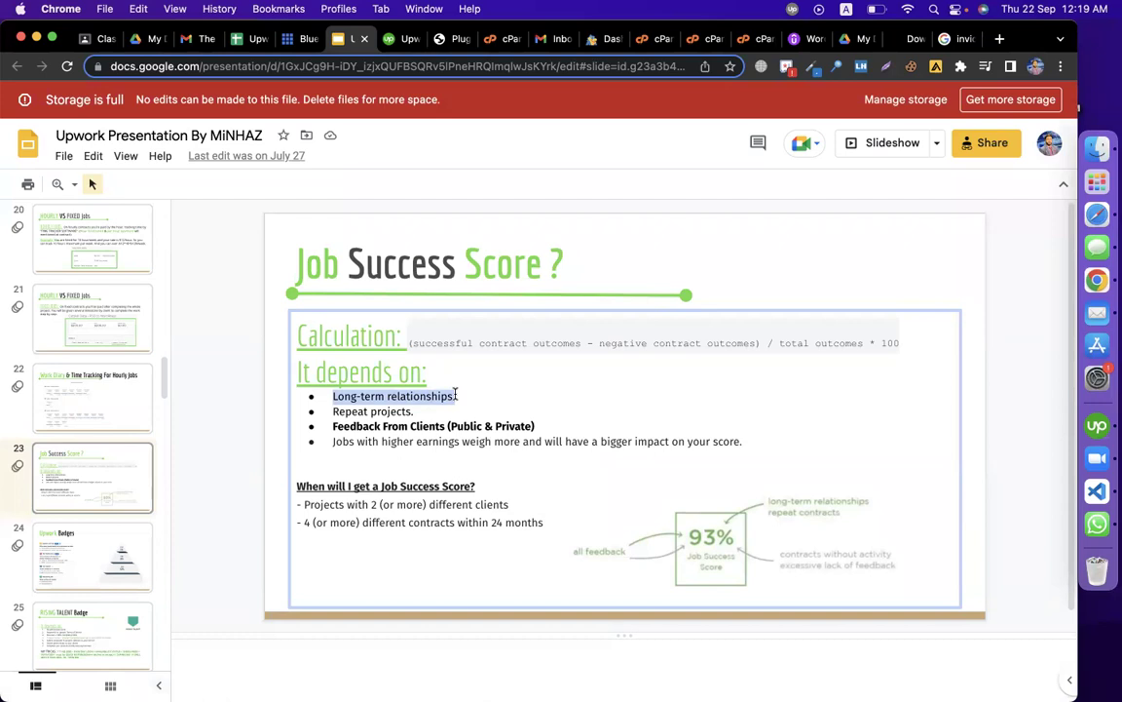
{"action": "left_click", "coordinate": [334, 413]}
{"action": "left_click_drag", "start_coordinate": [331, 412], "coordinate": [420, 411]}
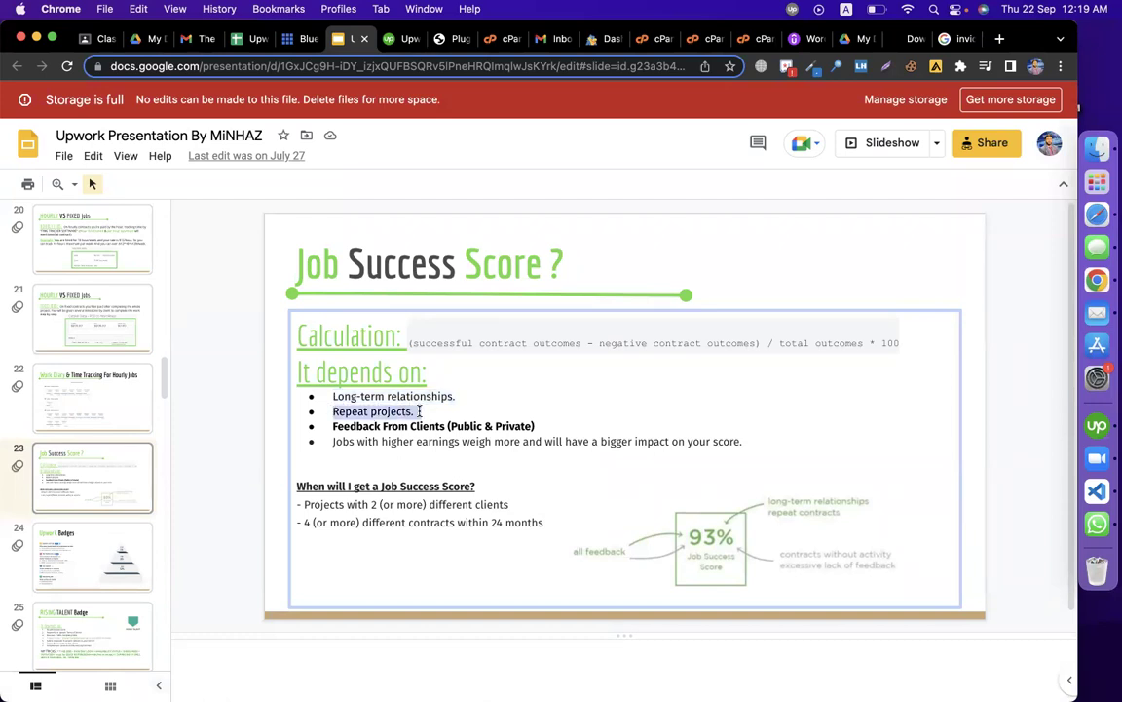
{"action": "left_click", "coordinate": [361, 427]}
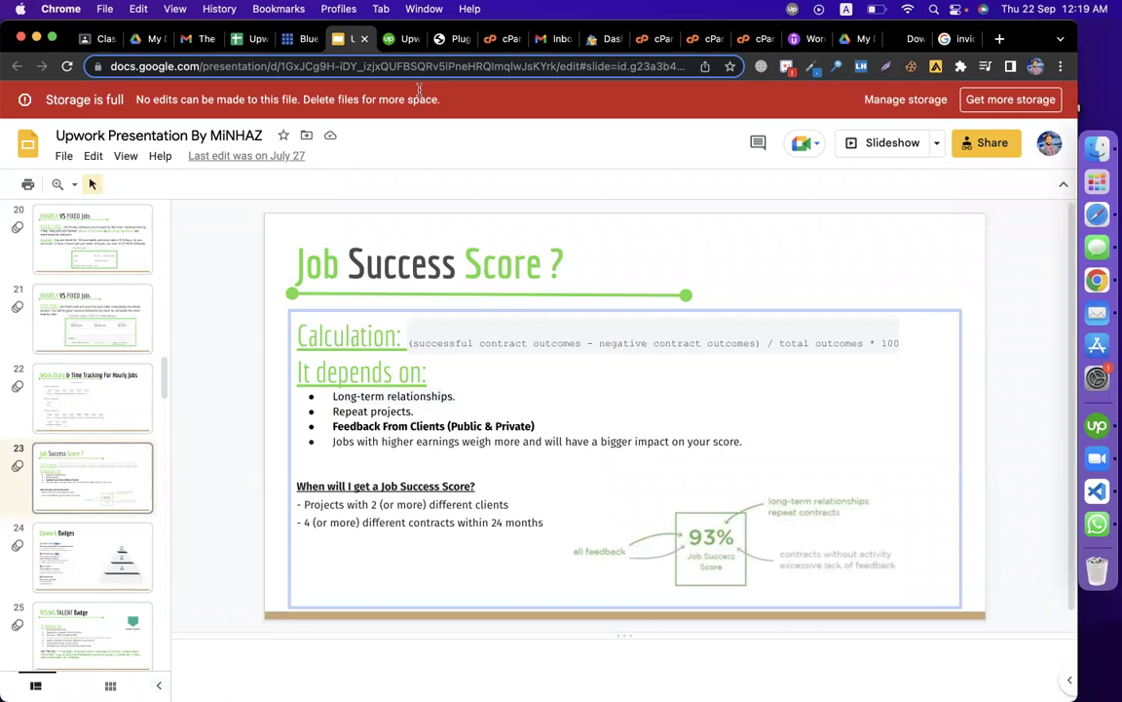
Step: Switch to Upwork, open the My Stats page and highlight the 12-month earnings under Client satisfaction
{"action": "left_click", "coordinate": [401, 39]}
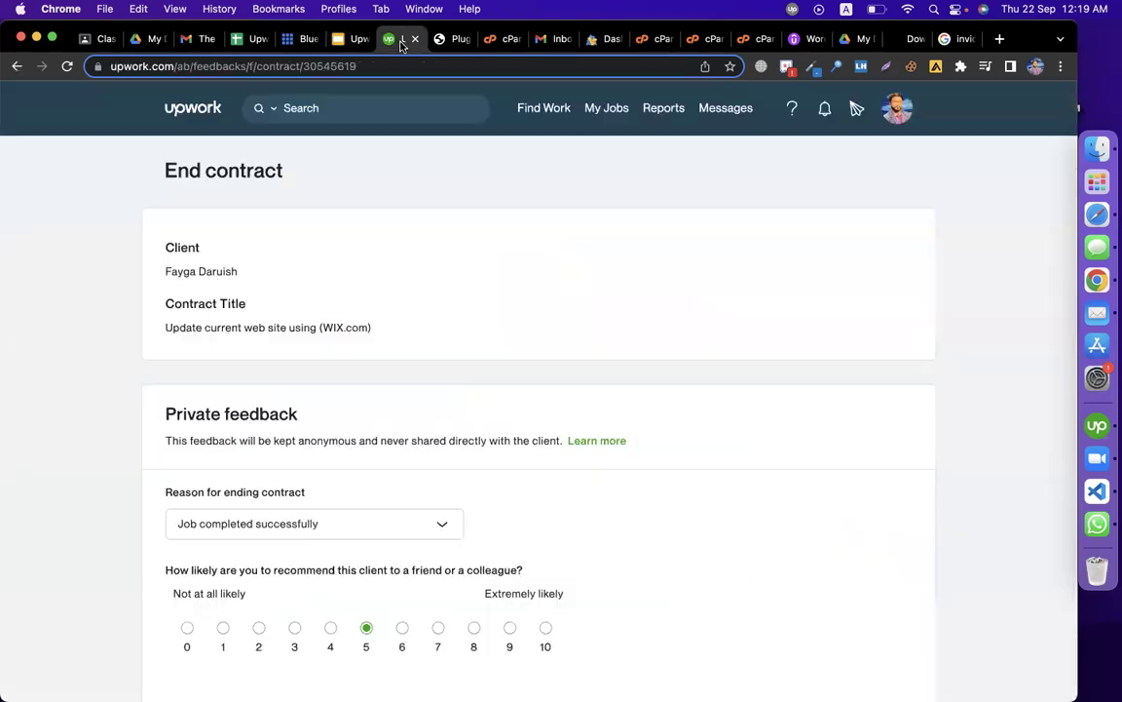
{"action": "mouse_move", "coordinate": [531, 110]}
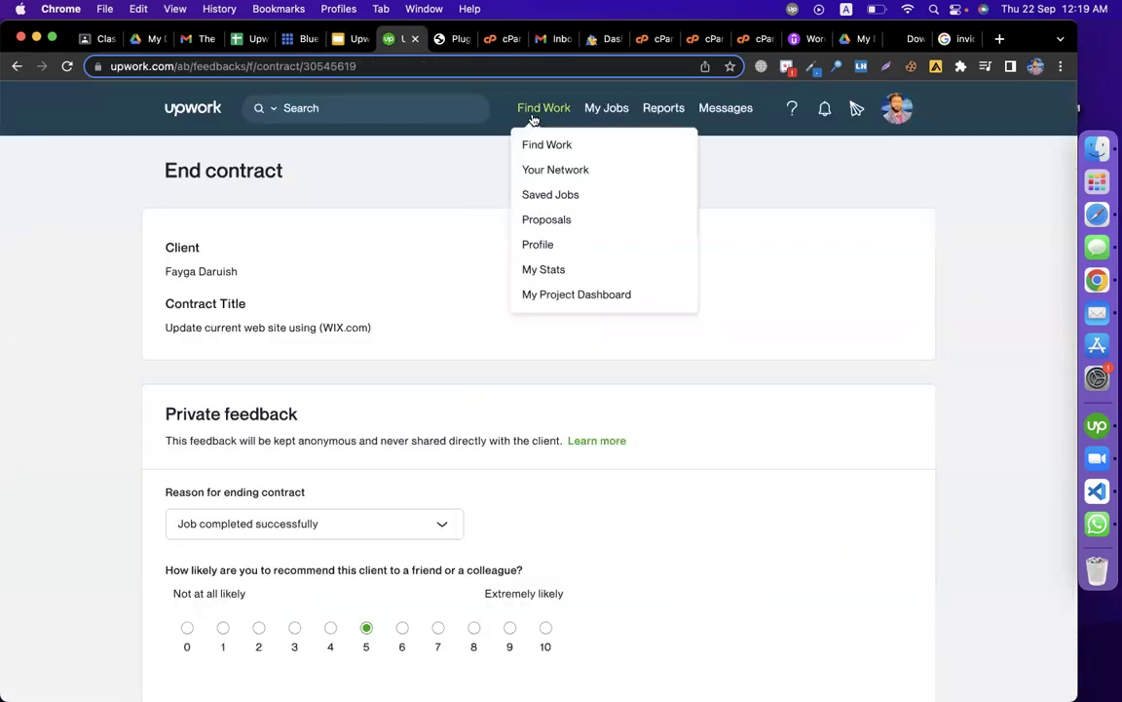
{"action": "left_click", "coordinate": [538, 271]}
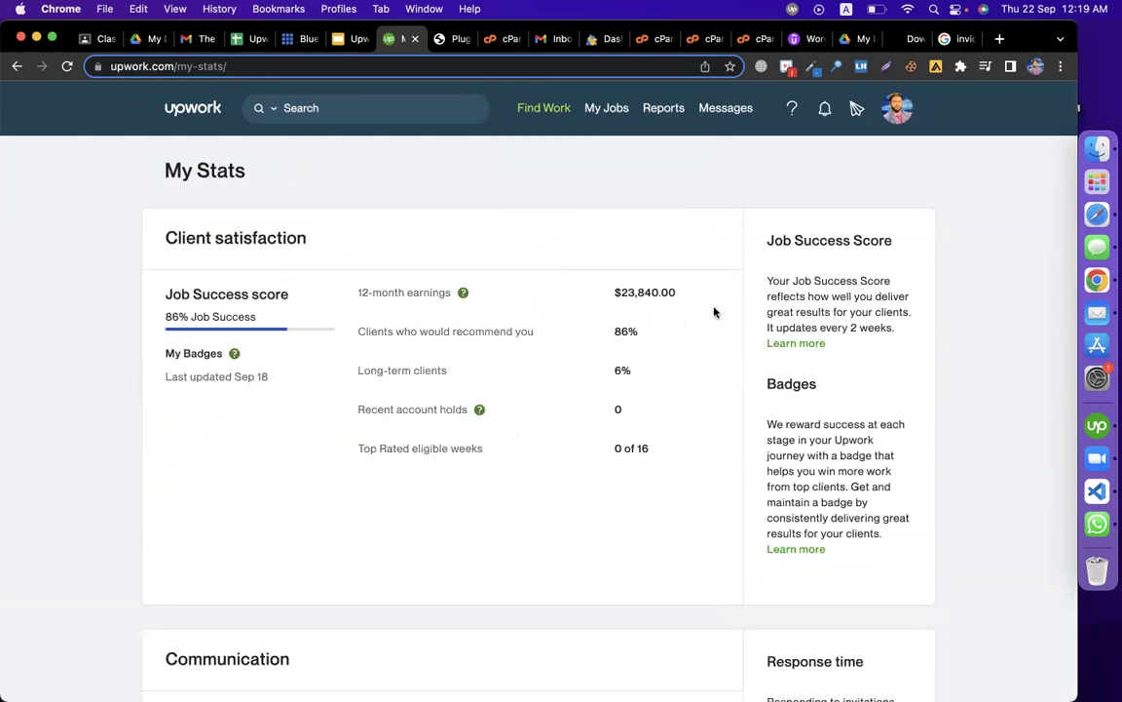
{"action": "left_click_drag", "start_coordinate": [690, 294], "coordinate": [609, 293]}
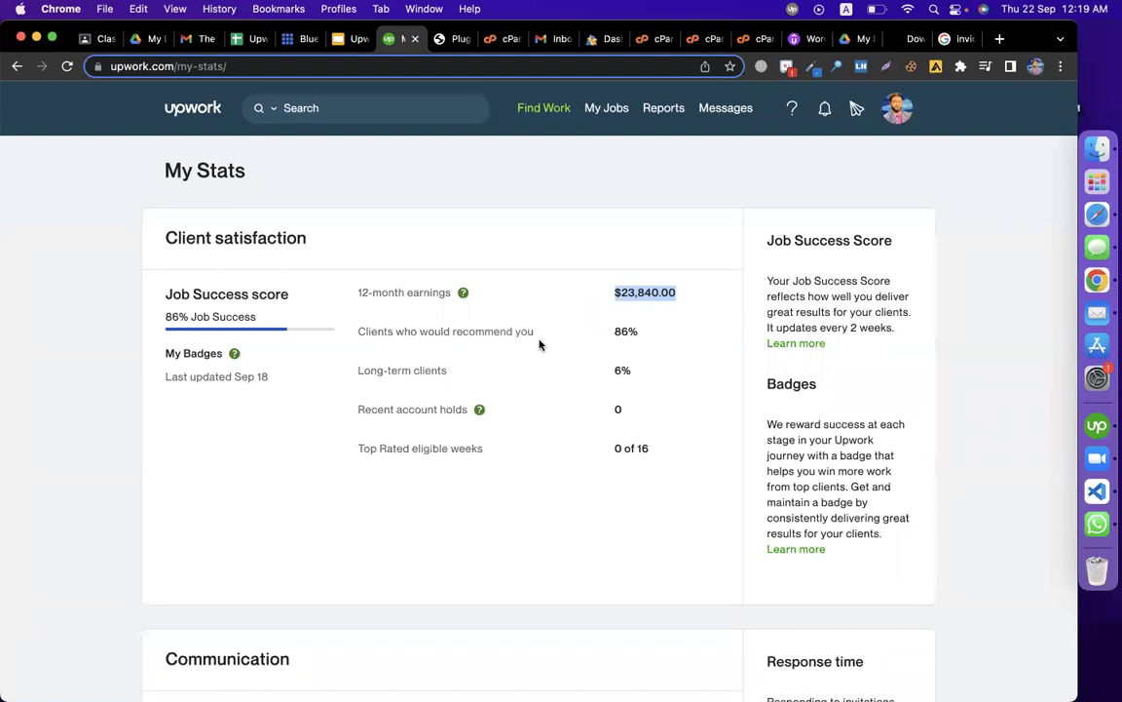
{"action": "scroll", "coordinate": [624, 303], "scroll_direction": "down", "scroll_amount": 1}
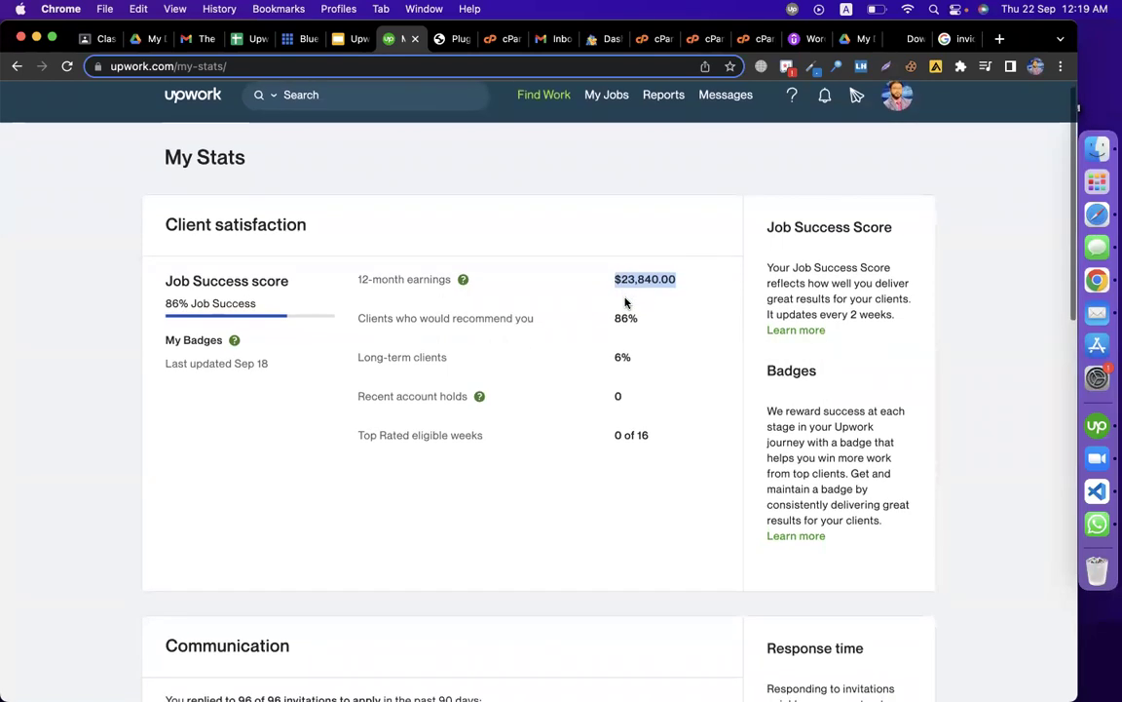
Step: Highlight the last updated date below the Job Success score and badges on the My Stats page
{"action": "left_click", "coordinate": [207, 366]}
{"action": "left_click_drag", "start_coordinate": [276, 365], "coordinate": [234, 361]}
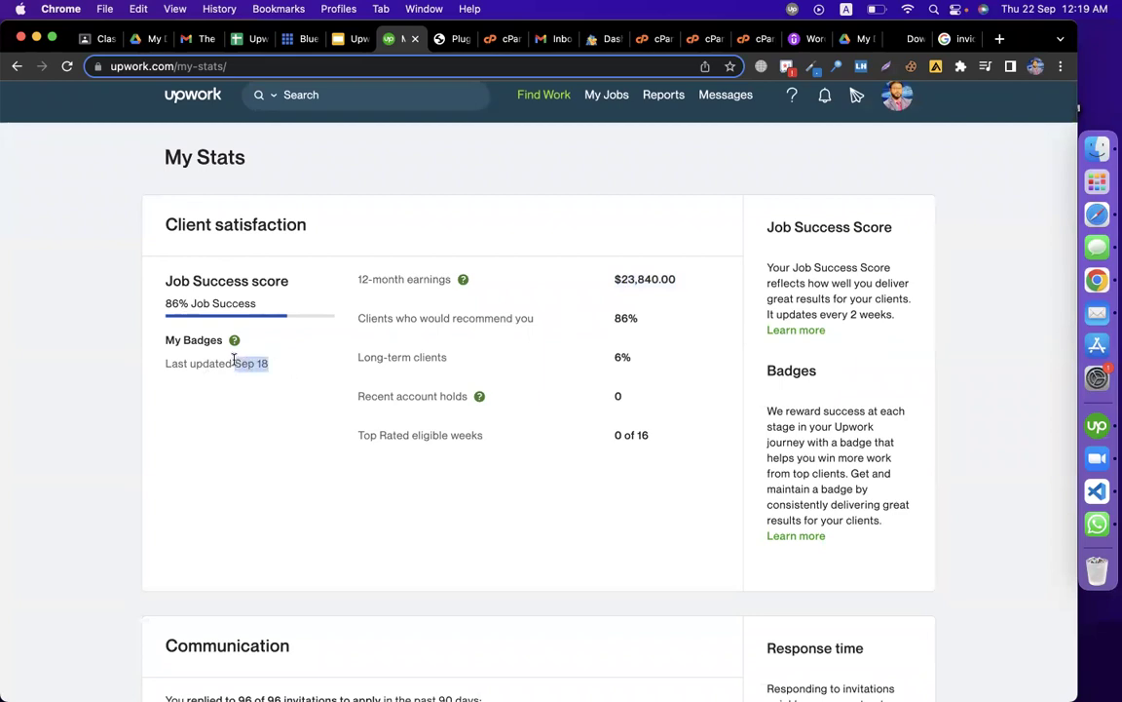
{"action": "left_click", "coordinate": [243, 363]}
{"action": "left_click_drag", "start_coordinate": [236, 363], "coordinate": [269, 367]}
{"action": "left_click", "coordinate": [220, 395]}
{"action": "left_click_drag", "start_coordinate": [236, 363], "coordinate": [273, 373]}
{"action": "left_click", "coordinate": [288, 308]}
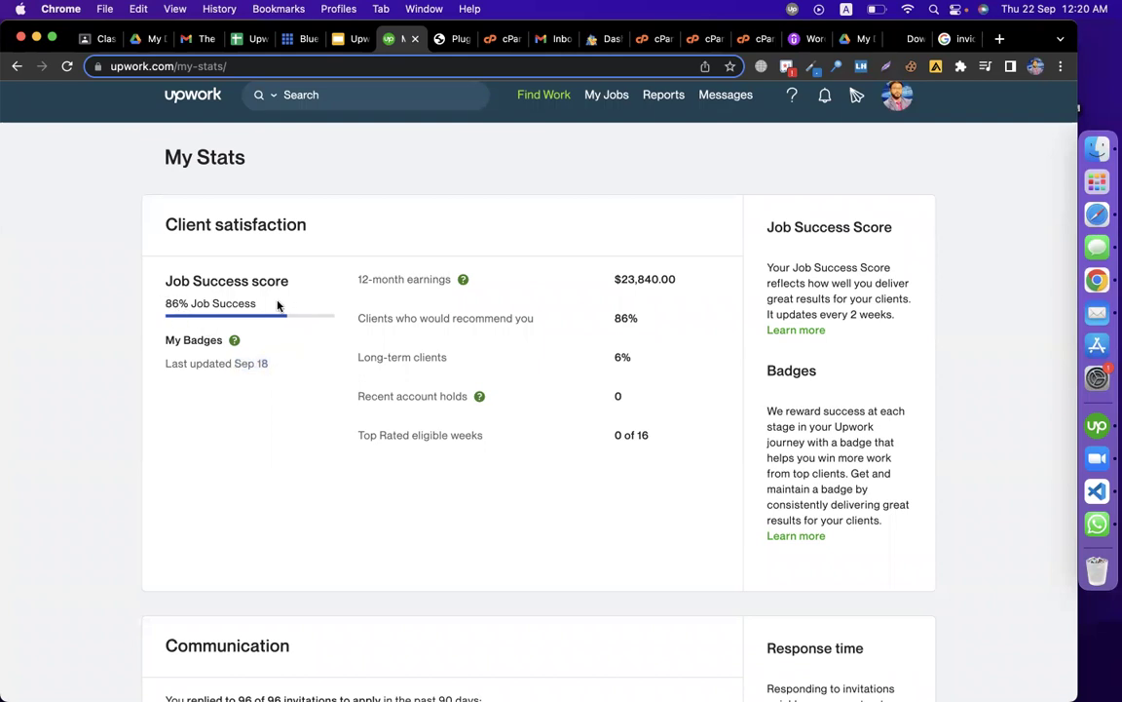
{"action": "left_click_drag", "start_coordinate": [234, 365], "coordinate": [271, 371]}
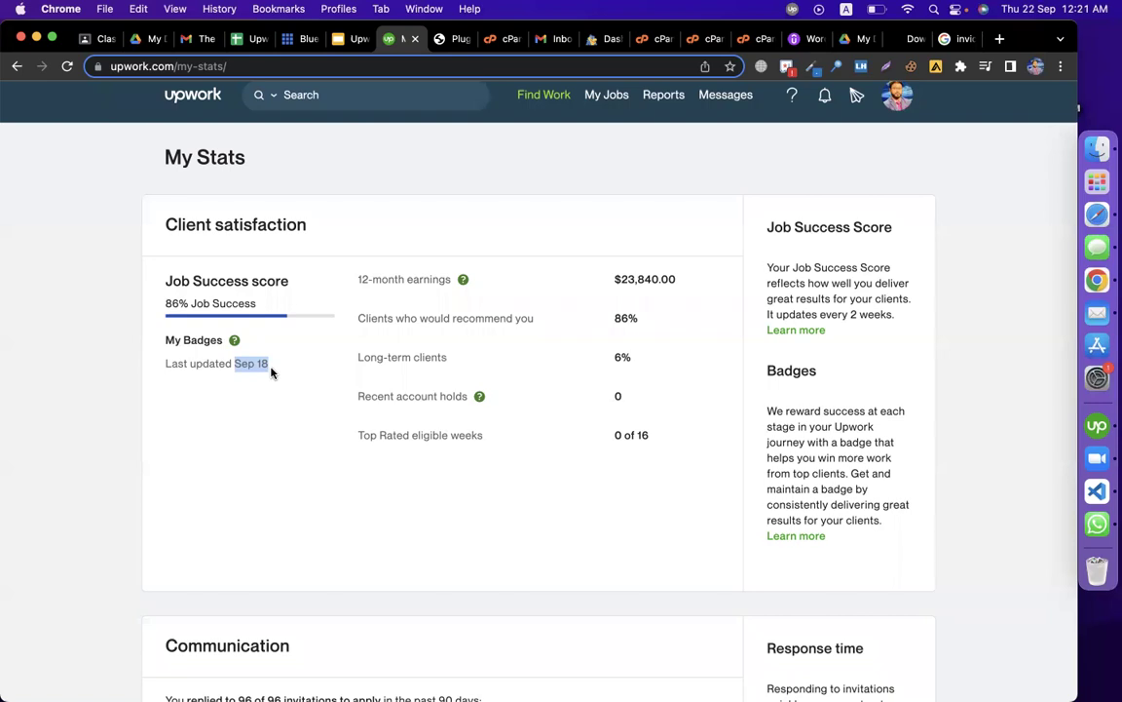
{"action": "left_click", "coordinate": [265, 462]}
Step: Compare the presentation's Job Success Score slide with the client satisfaction figures on the My Stats page
{"action": "left_click", "coordinate": [349, 39]}
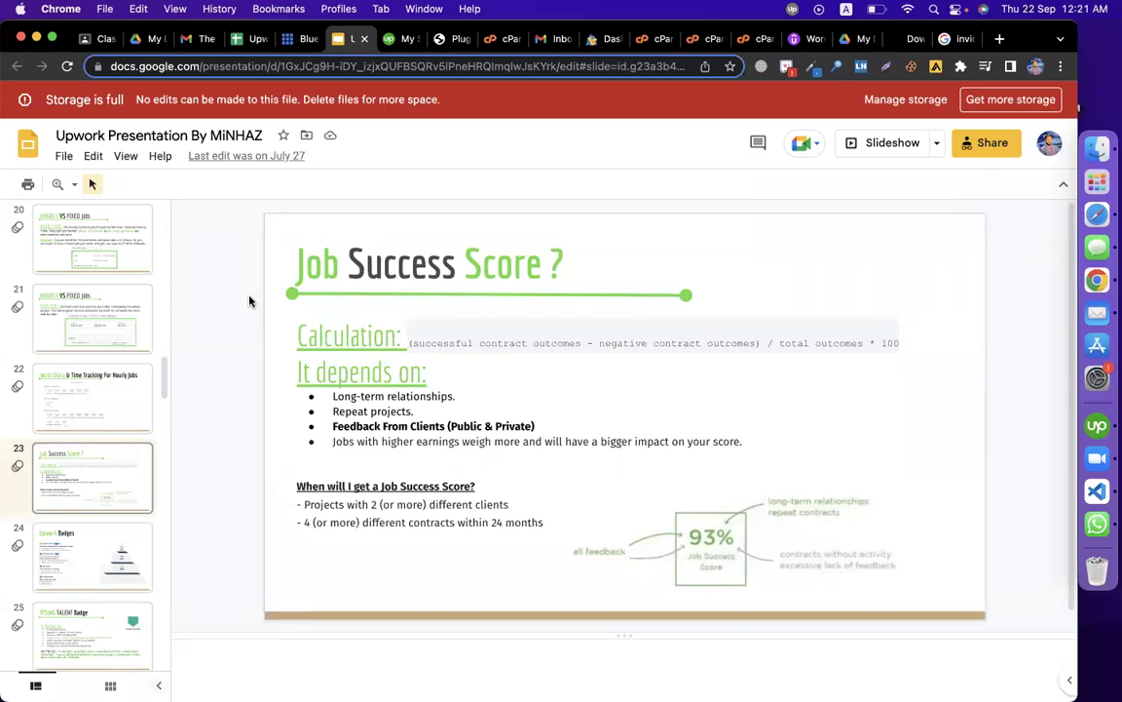
{"action": "left_click", "coordinate": [397, 39]}
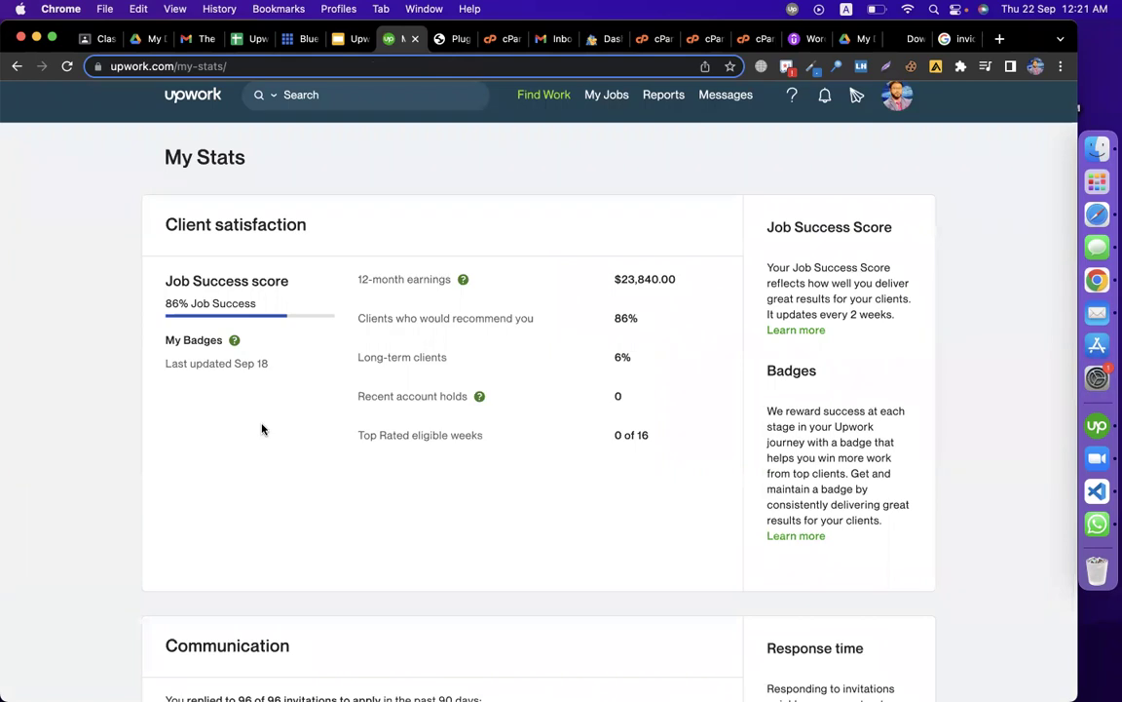
{"action": "left_click", "coordinate": [349, 43]}
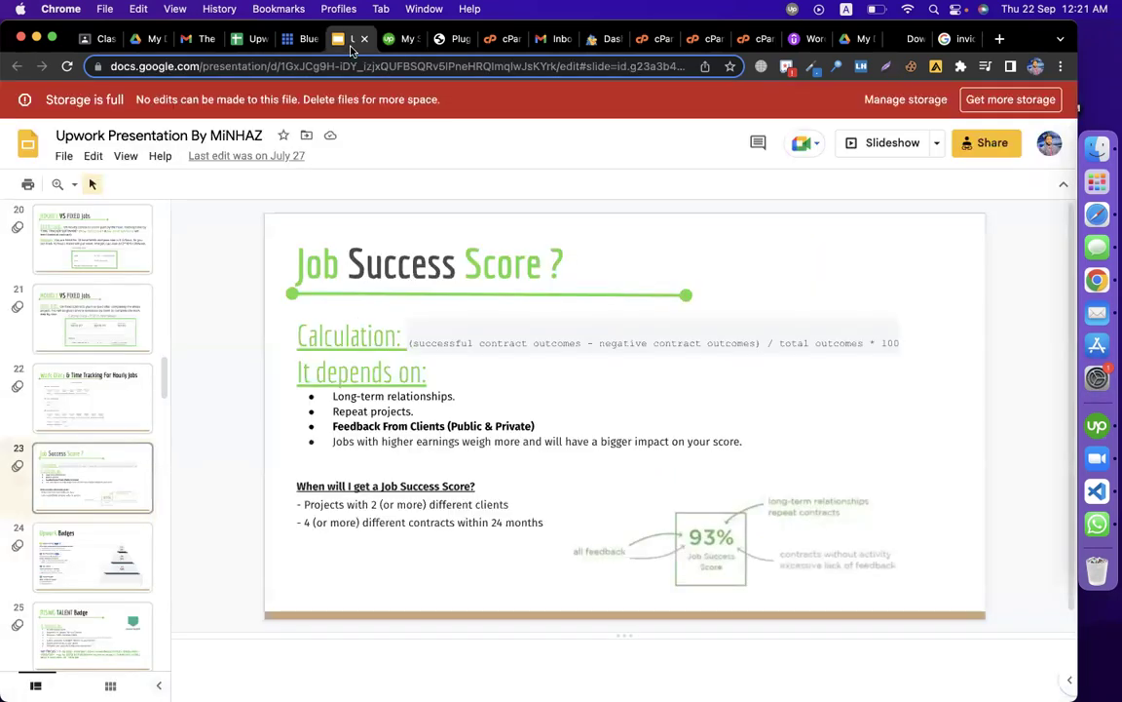
{"action": "left_click", "coordinate": [391, 40]}
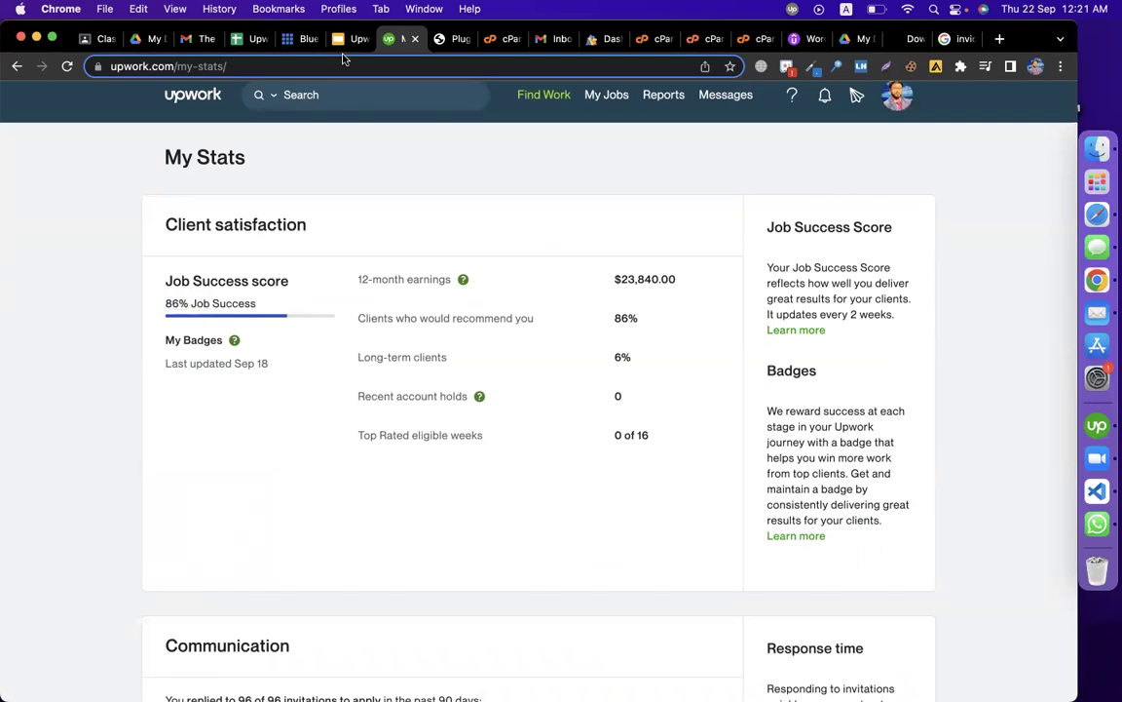
Step: Search Google for "jss upwork" in the Bensound page's tab and open Upwork's Job Success Score support article
{"action": "left_click", "coordinate": [901, 39]}
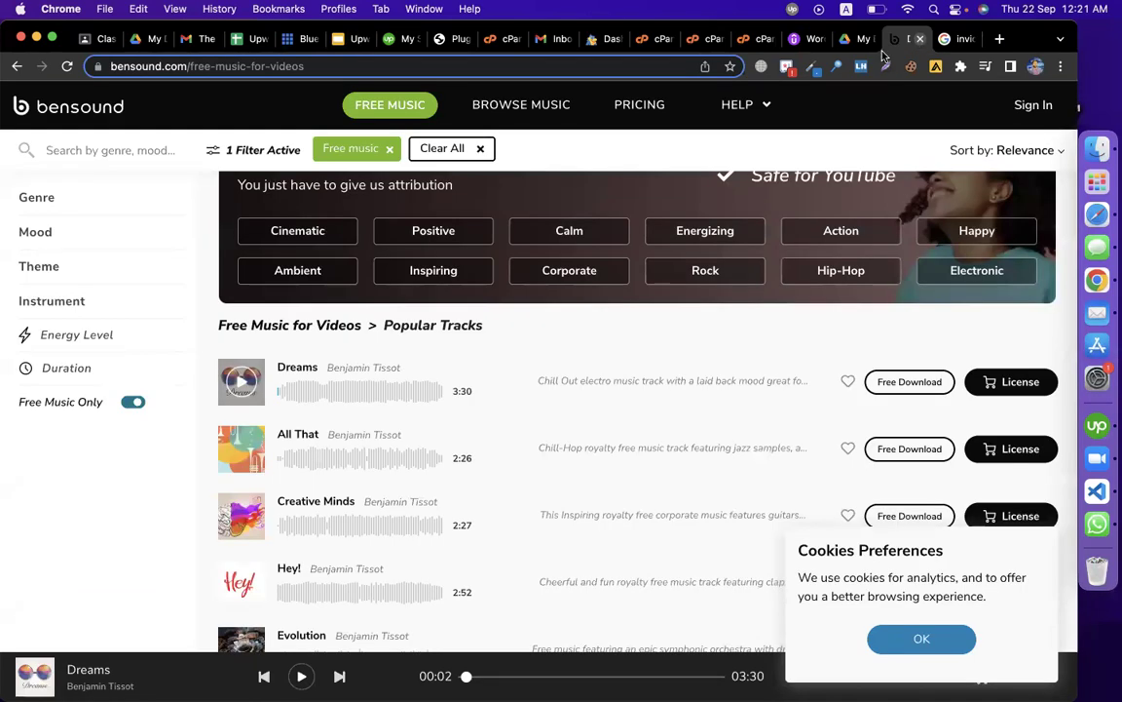
{"action": "left_click", "coordinate": [440, 67]}
{"action": "type", "text": "jss upwork"}
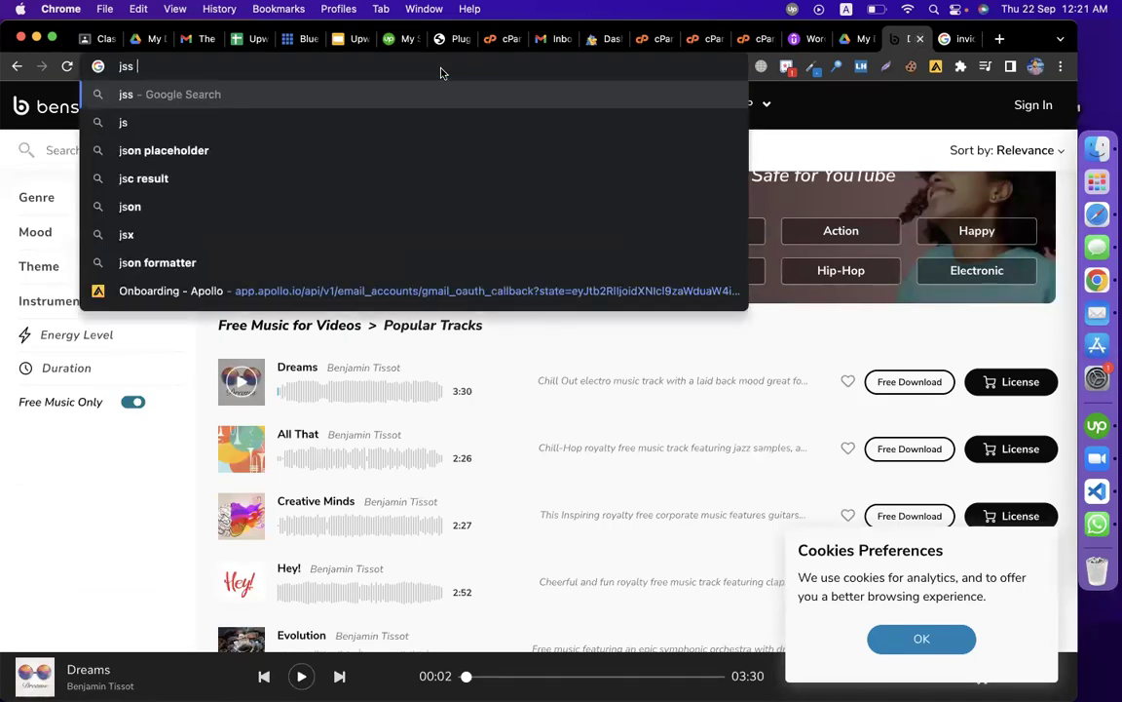
{"action": "key", "text": "Return"}
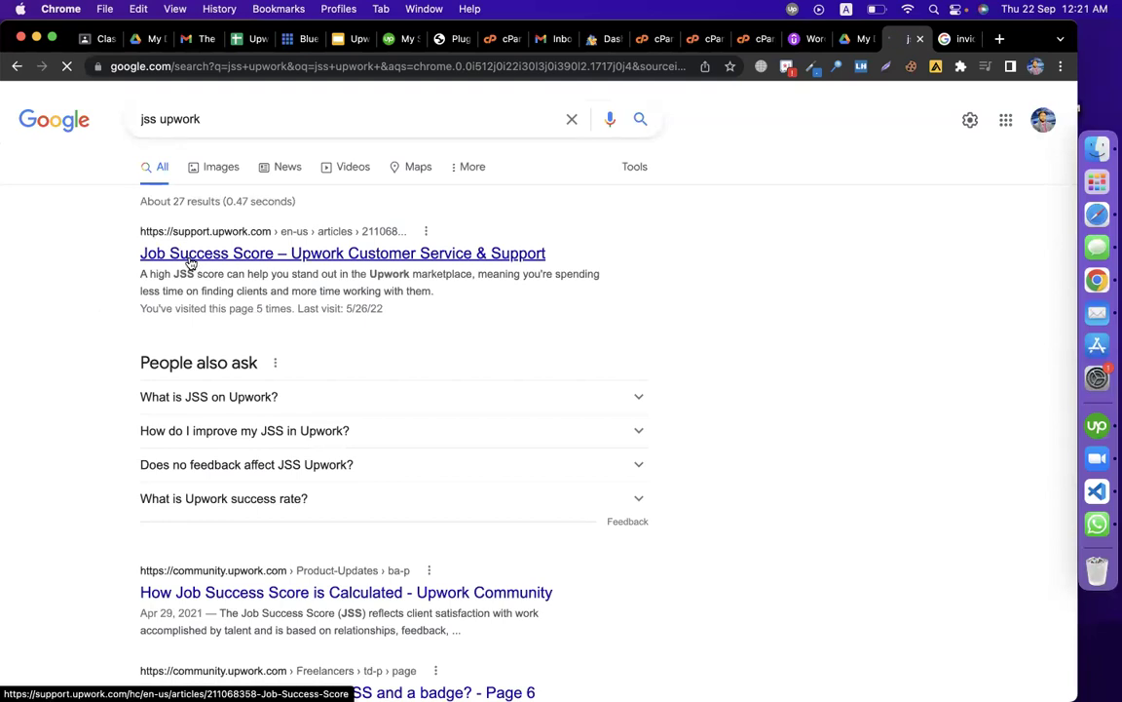
{"action": "left_click", "coordinate": [191, 257]}
Step: Expand "How is My Job Success Score Calculated?", highlight the calculation formula and review the important factors
{"action": "scroll", "coordinate": [244, 459], "scroll_direction": "down", "scroll_amount": 5}
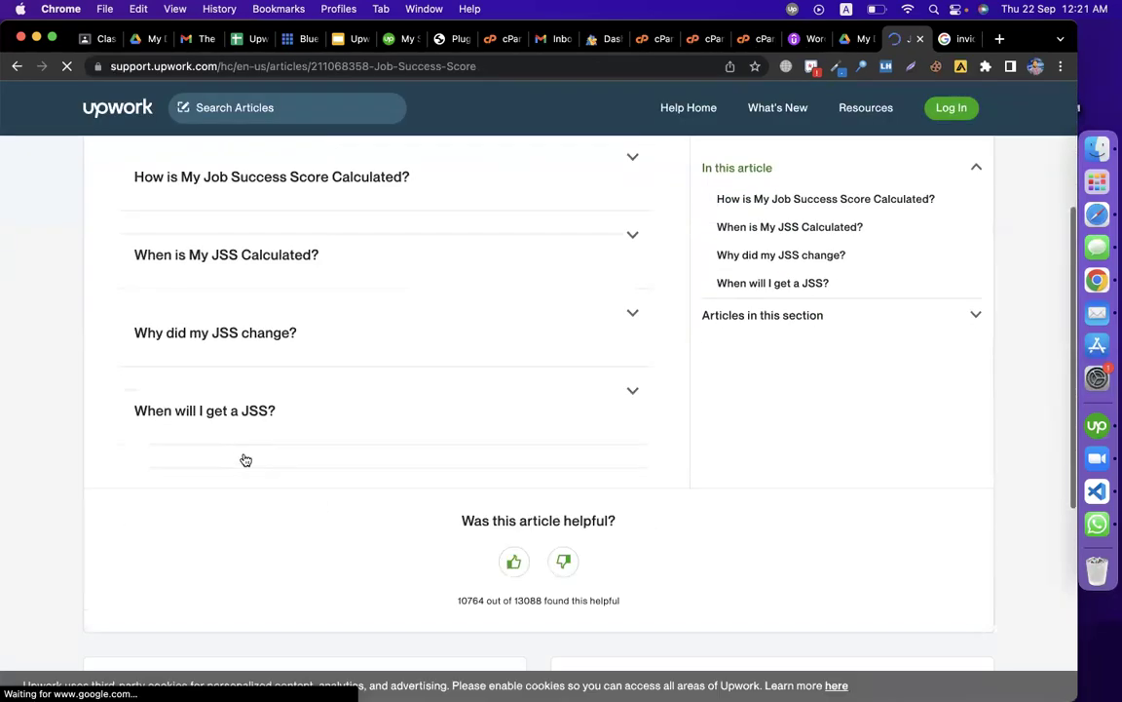
{"action": "scroll", "coordinate": [244, 459], "scroll_direction": "up", "scroll_amount": 3}
{"action": "left_click", "coordinate": [290, 348]}
{"action": "scroll", "coordinate": [290, 348], "scroll_direction": "down", "scroll_amount": 3}
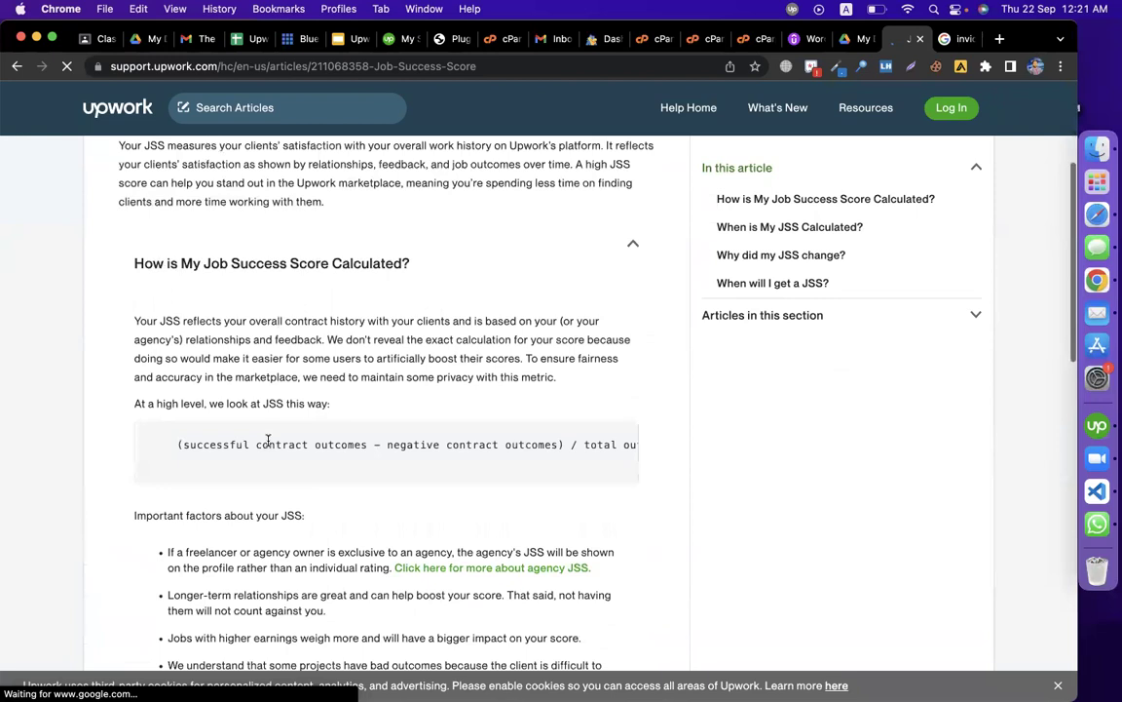
{"action": "left_click_drag", "start_coordinate": [183, 367], "coordinate": [545, 410]}
{"action": "scroll", "coordinate": [544, 410], "scroll_direction": "down", "scroll_amount": 6}
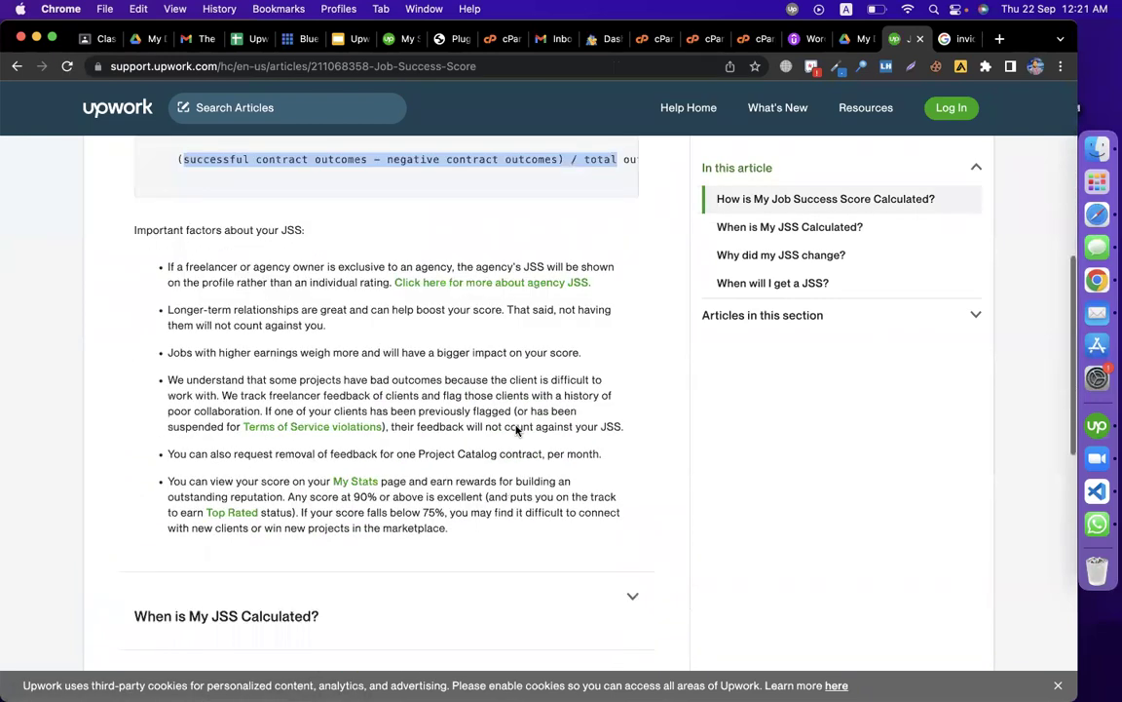
Step: Expand "When is My JSS Calculated?" and highlight the 12-month and 6-month averaging periods
{"action": "scroll", "coordinate": [322, 438], "scroll_direction": "down", "scroll_amount": 2}
{"action": "left_click", "coordinate": [307, 431]}
{"action": "scroll", "coordinate": [301, 427], "scroll_direction": "down", "scroll_amount": 4}
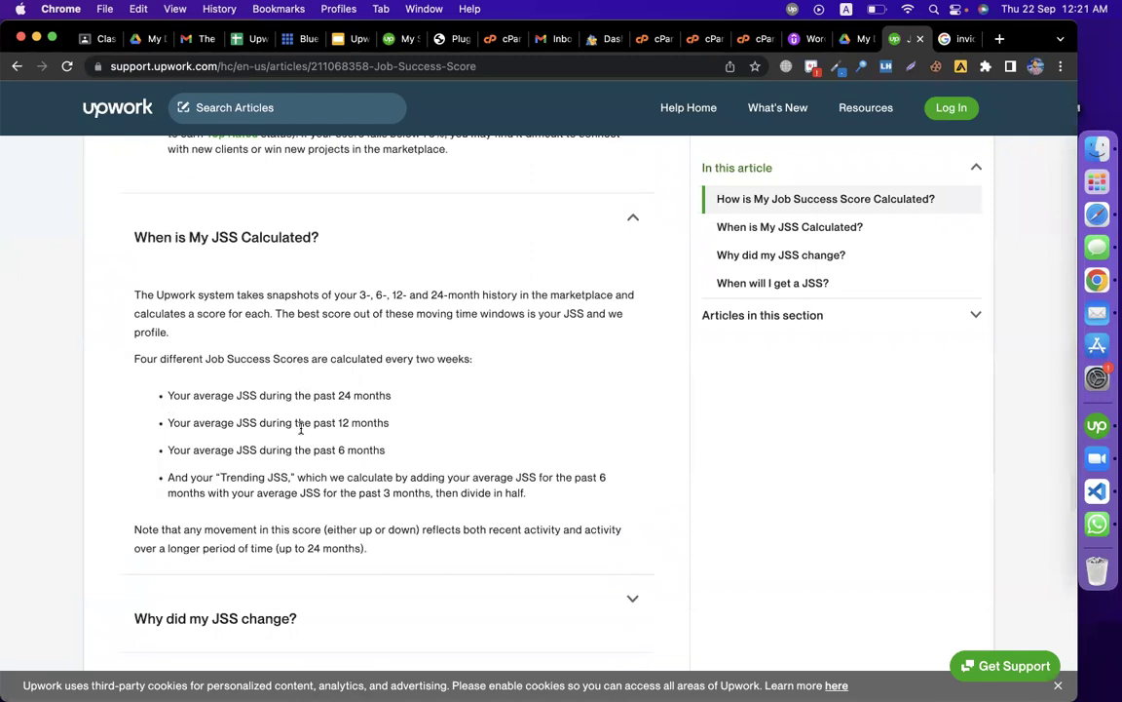
{"action": "left_click_drag", "start_coordinate": [391, 395], "coordinate": [390, 423]}
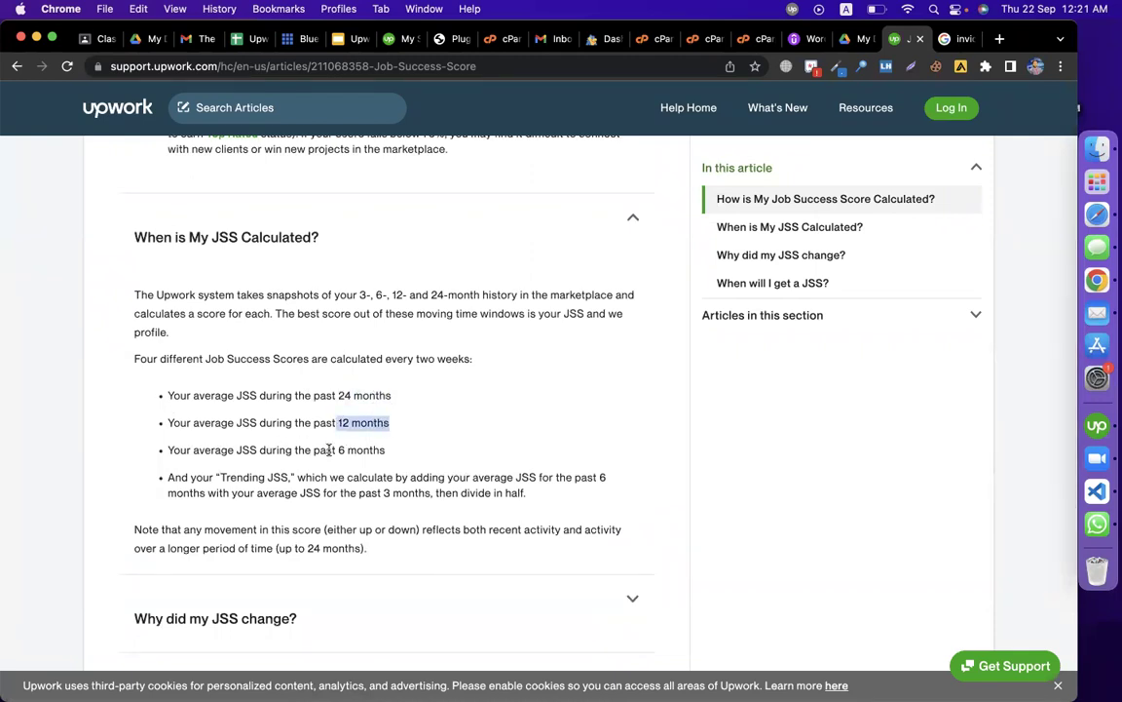
{"action": "left_click_drag", "start_coordinate": [332, 449], "coordinate": [429, 453]}
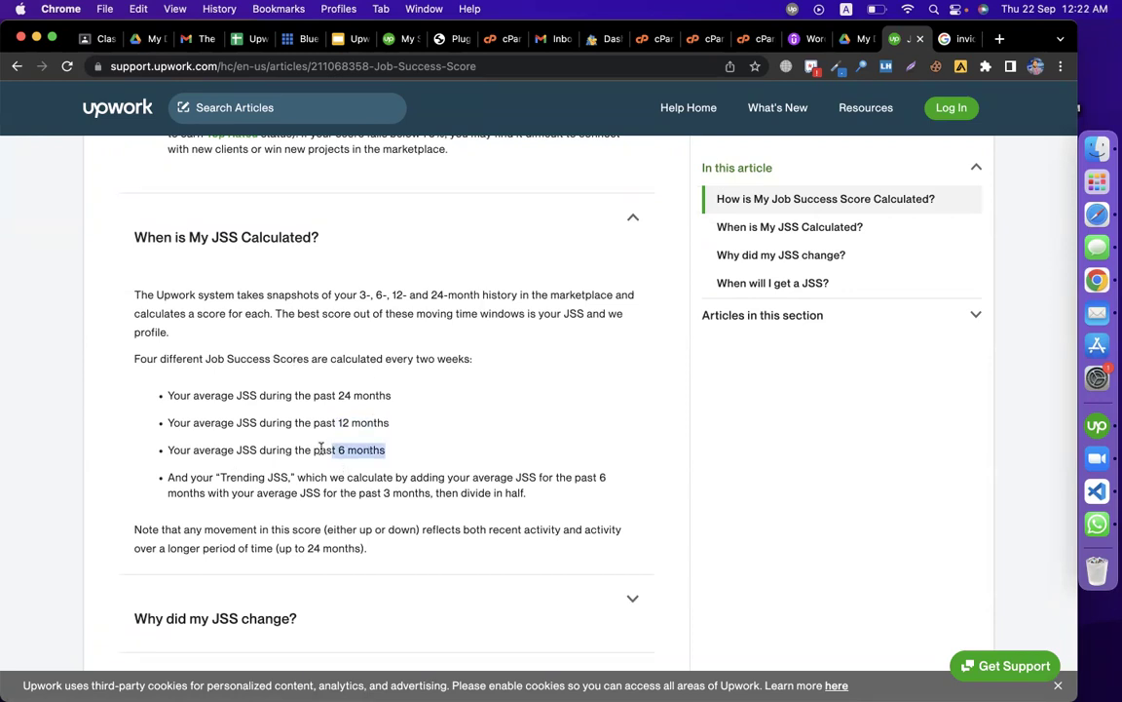
Step: Expand "Why did my JSS change?" and highlight the reasons about public or private feedback and higher-value jobs
{"action": "scroll", "coordinate": [321, 447], "scroll_direction": "down", "scroll_amount": 3}
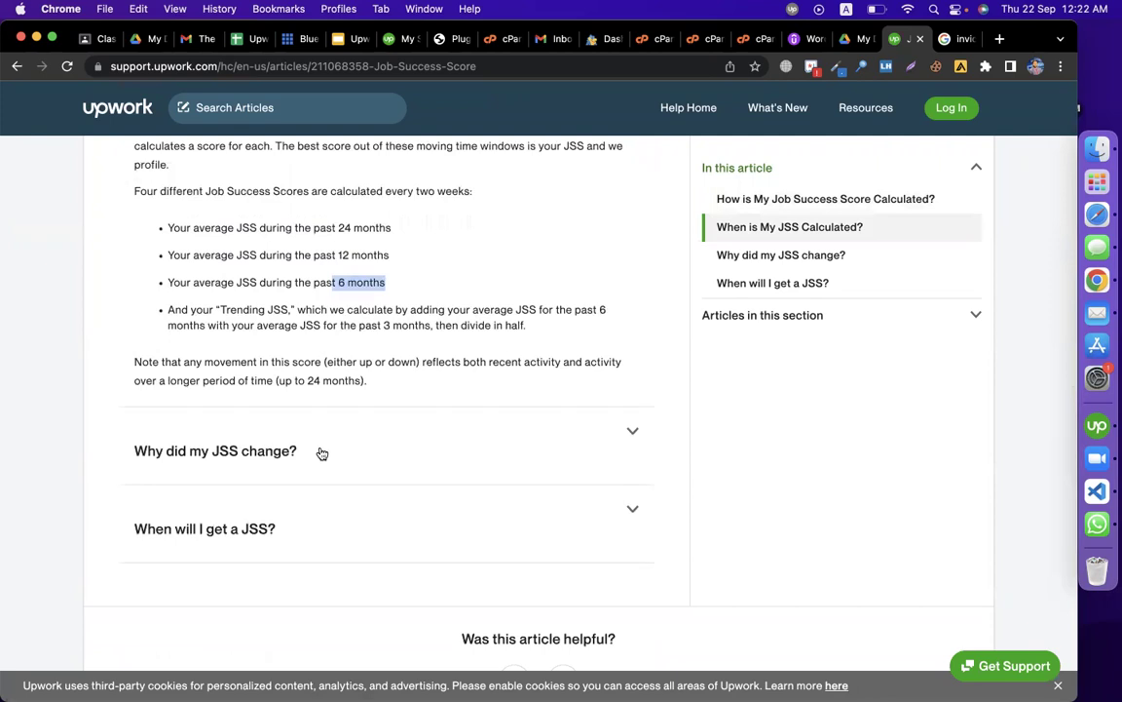
{"action": "left_click", "coordinate": [322, 453]}
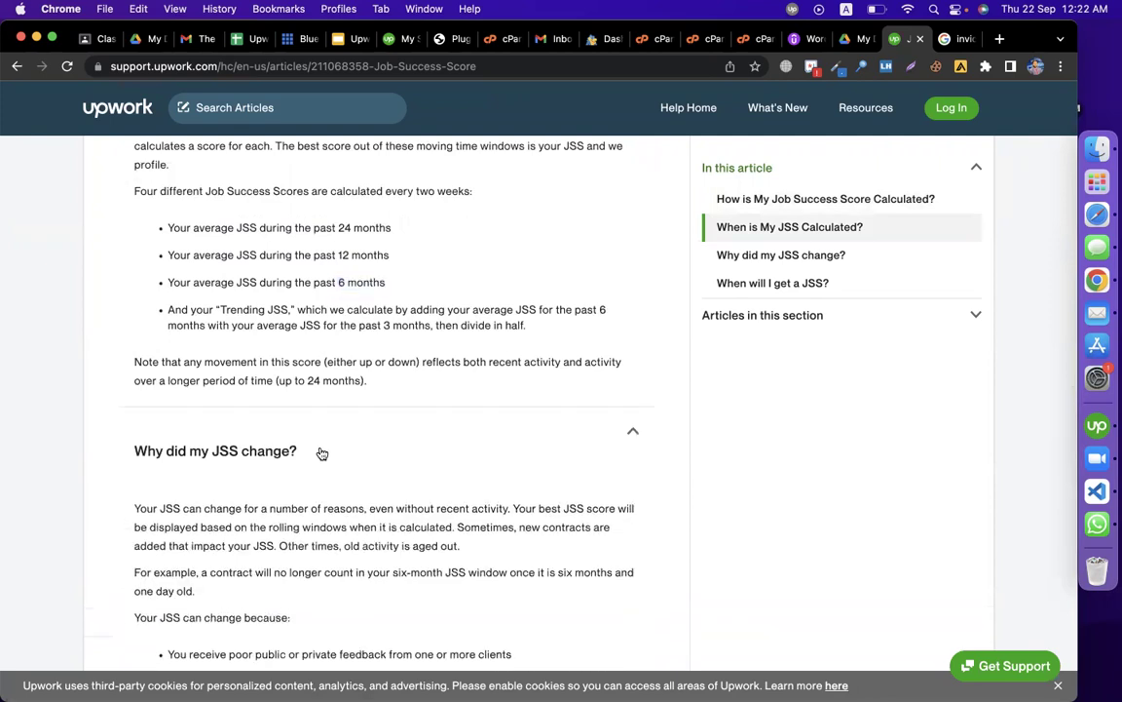
{"action": "scroll", "coordinate": [321, 452], "scroll_direction": "down", "scroll_amount": 3}
{"action": "scroll", "coordinate": [322, 451], "scroll_direction": "down", "scroll_amount": 2}
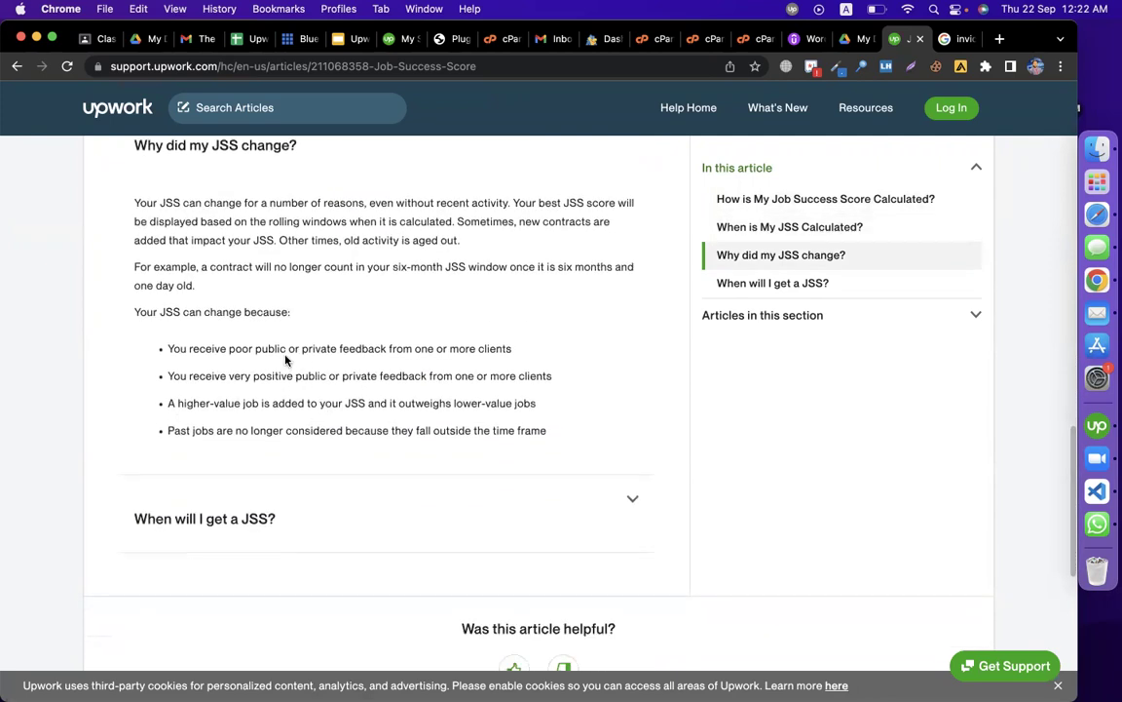
{"action": "left_click_drag", "start_coordinate": [255, 348], "coordinate": [418, 348]}
{"action": "left_click_drag", "start_coordinate": [259, 377], "coordinate": [431, 377]}
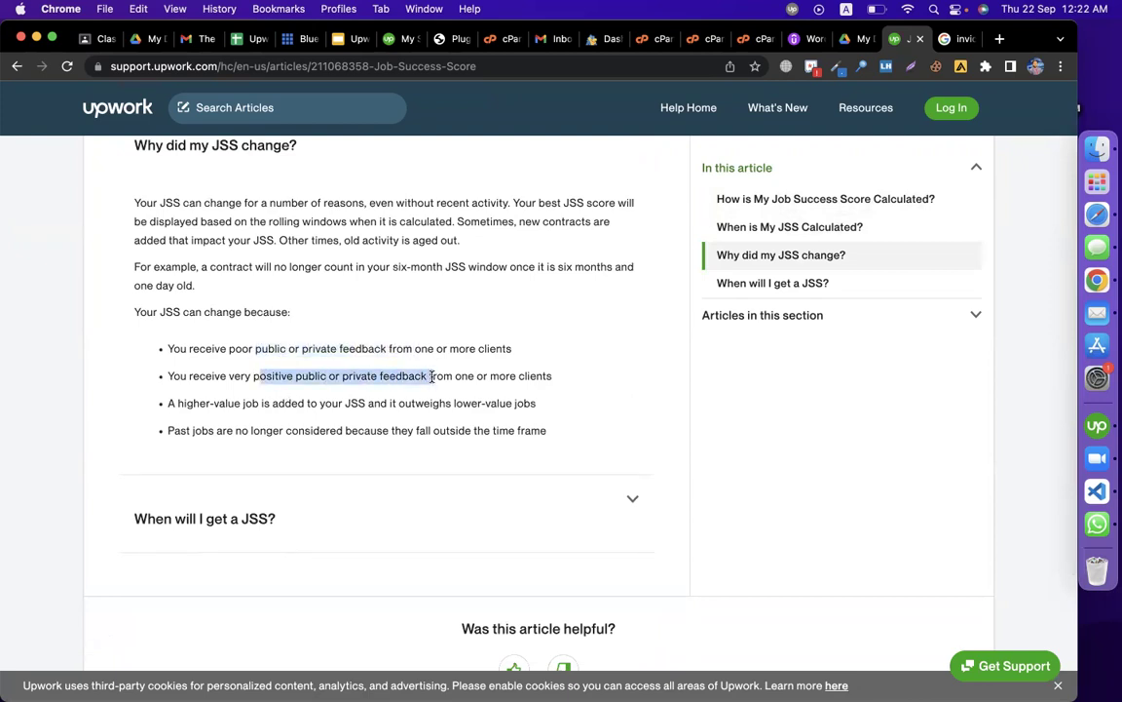
{"action": "left_click_drag", "start_coordinate": [178, 403], "coordinate": [244, 412]}
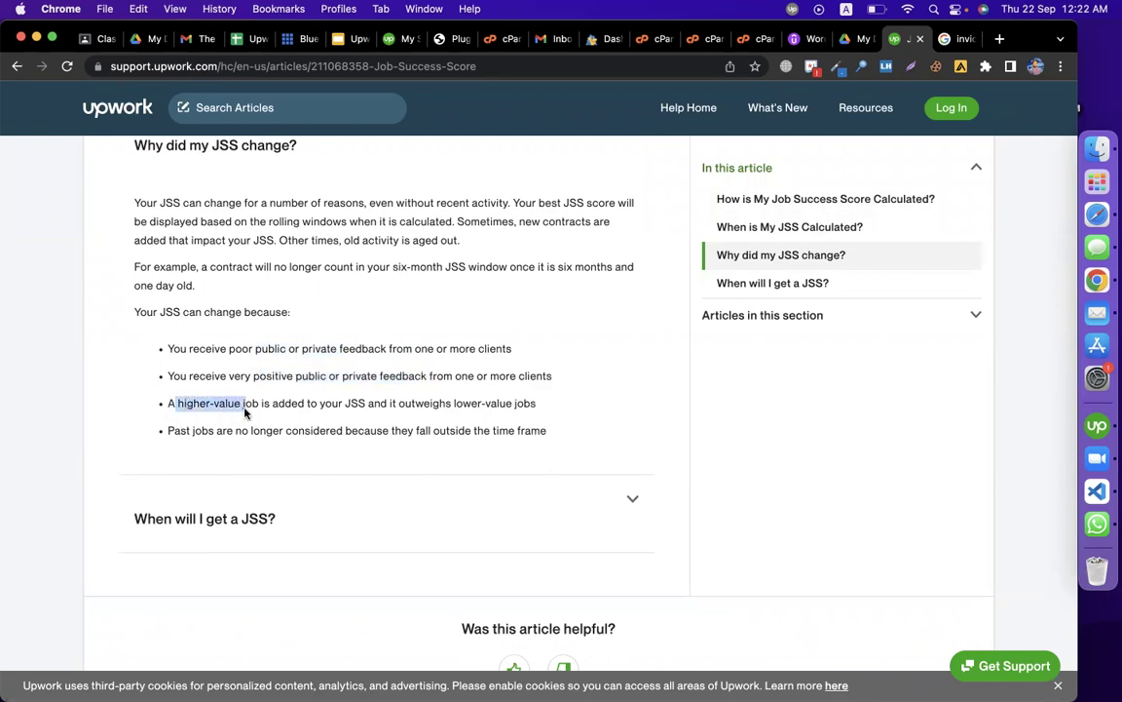
{"action": "left_click", "coordinate": [297, 409]}
{"action": "left_click_drag", "start_coordinate": [365, 402], "coordinate": [282, 402]}
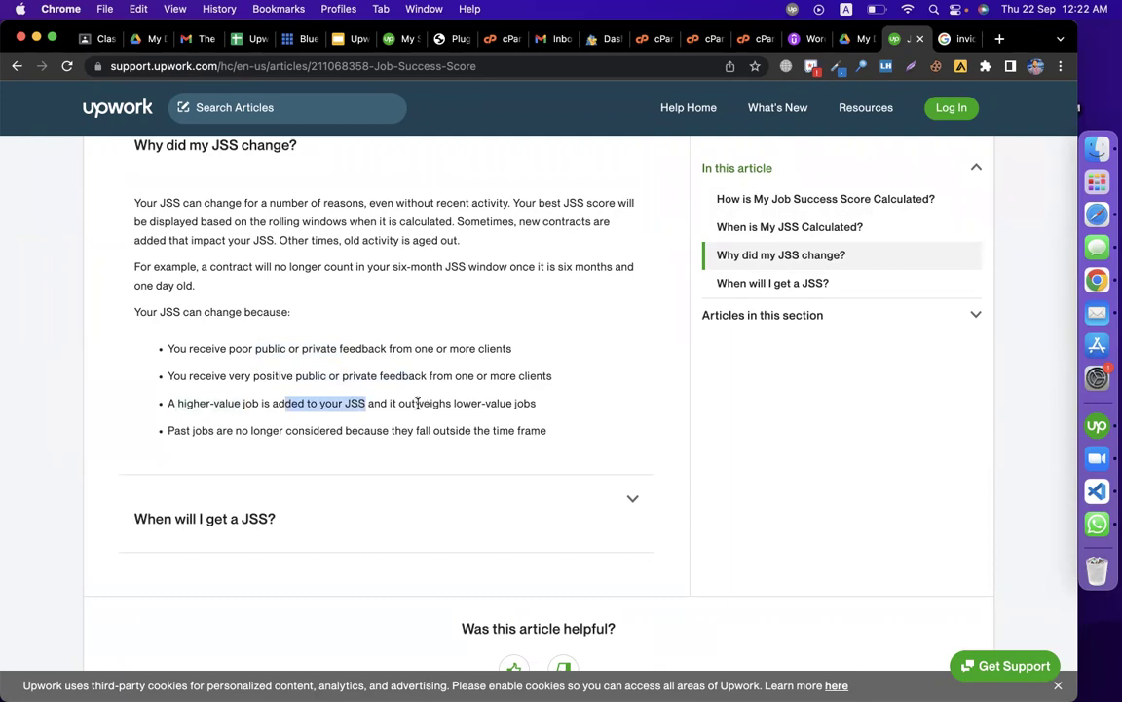
Step: Expand "When will I get a JSS?" and highlight the client and contract requirements and the typical project counts for a score
{"action": "left_click", "coordinate": [287, 526]}
{"action": "scroll", "coordinate": [364, 487], "scroll_direction": "down", "scroll_amount": 5}
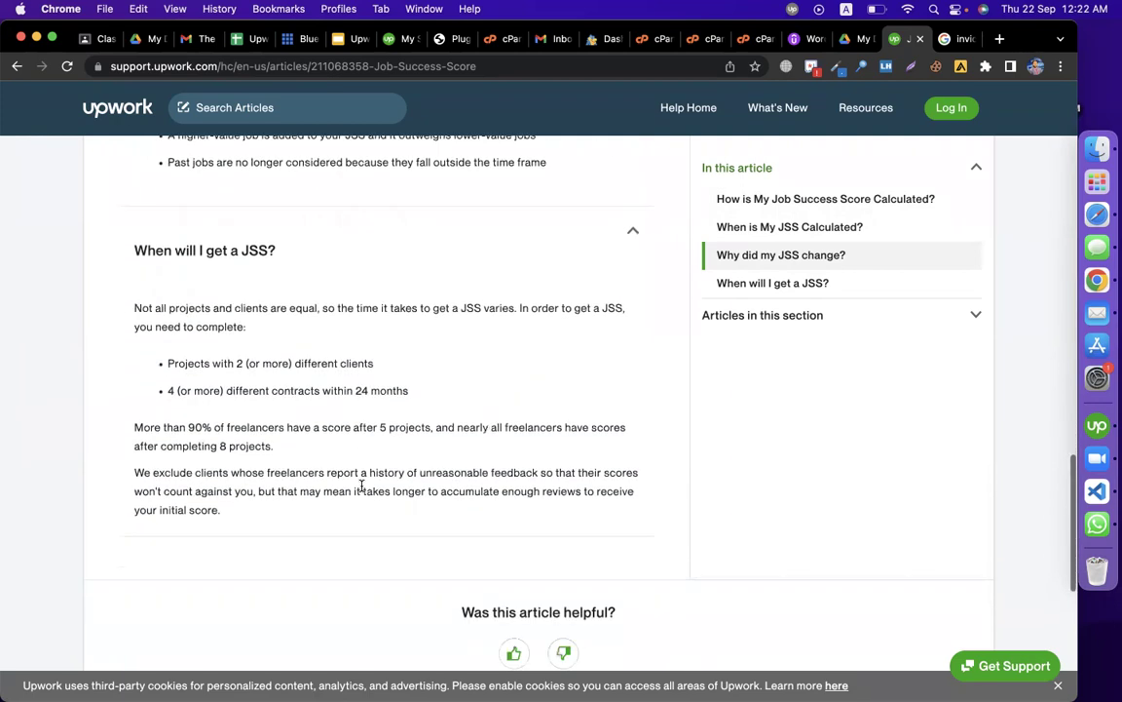
{"action": "left_click_drag", "start_coordinate": [167, 363], "coordinate": [332, 363]}
{"action": "left_click_drag", "start_coordinate": [168, 389], "coordinate": [321, 390]}
{"action": "left_click", "coordinate": [262, 363]}
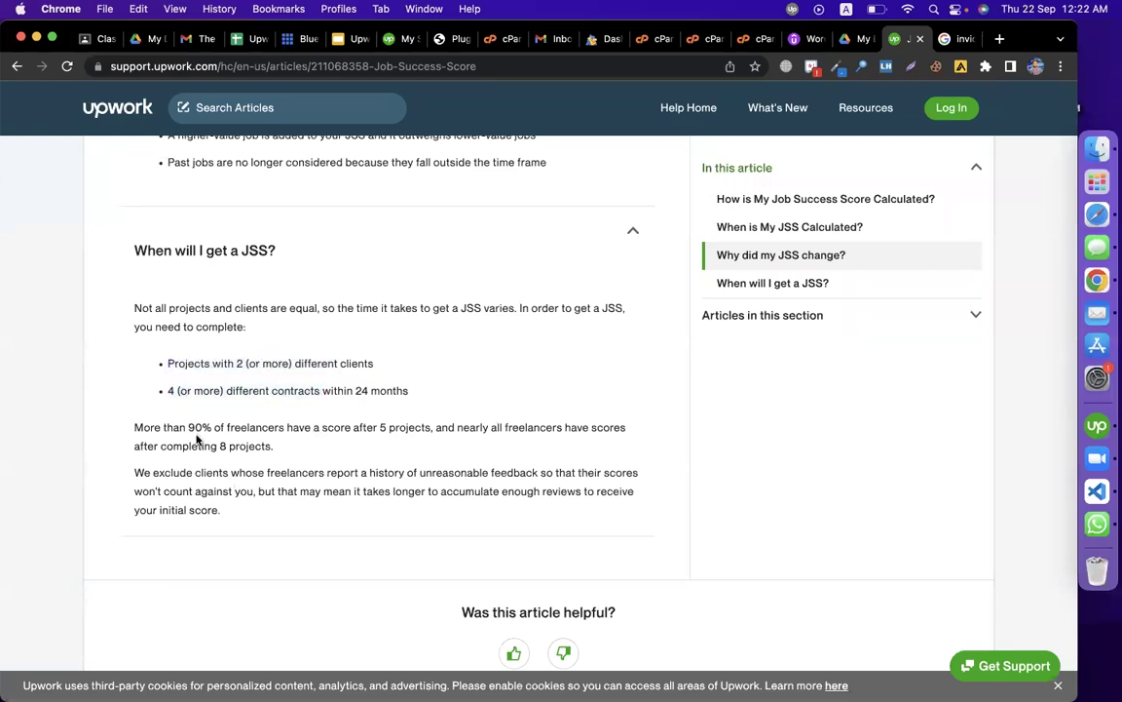
{"action": "left_click_drag", "start_coordinate": [188, 427], "coordinate": [343, 427]}
{"action": "left_click_drag", "start_coordinate": [435, 429], "coordinate": [377, 430]}
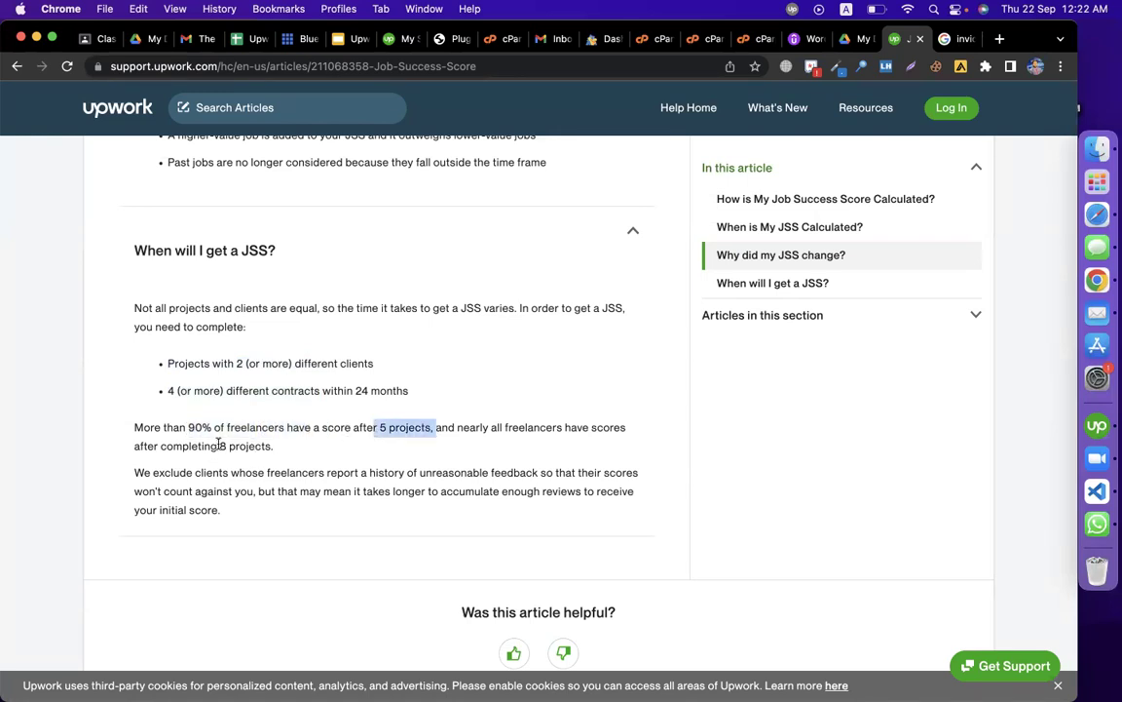
{"action": "left_click_drag", "start_coordinate": [274, 446], "coordinate": [218, 446]}
{"action": "scroll", "coordinate": [388, 443], "scroll_direction": "up", "scroll_amount": 15}
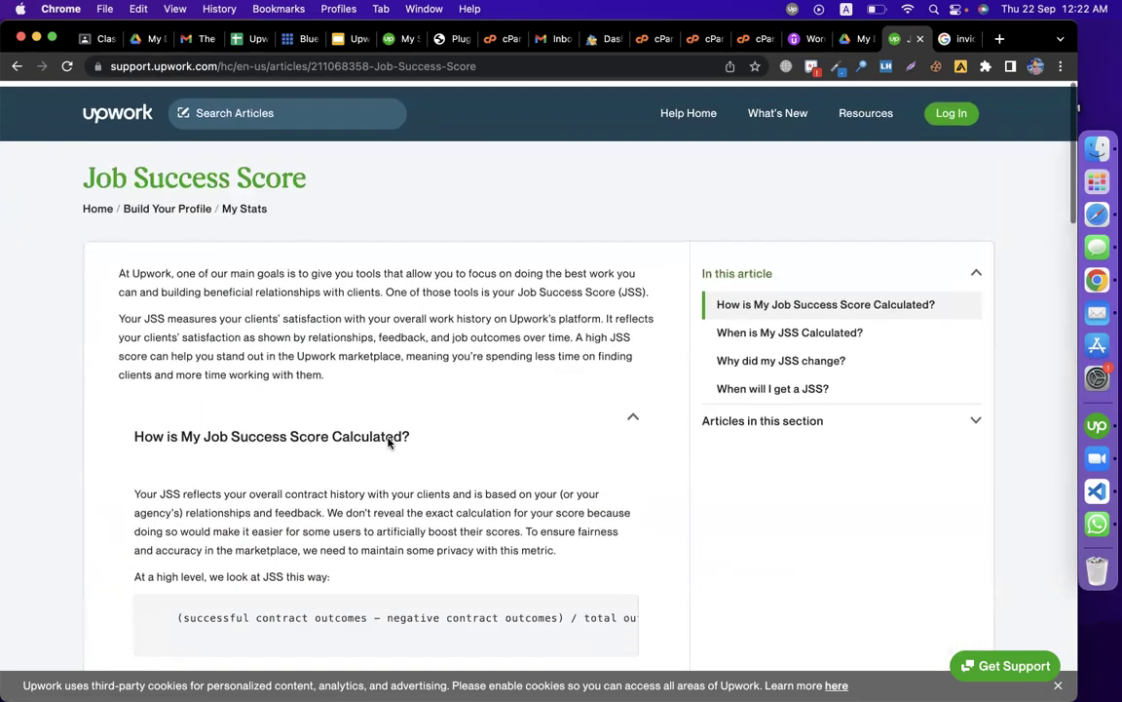
Step: Return to the Upwork presentation and show the Upwork Badges slide after the Job Success Score slide
{"action": "left_click", "coordinate": [357, 43]}
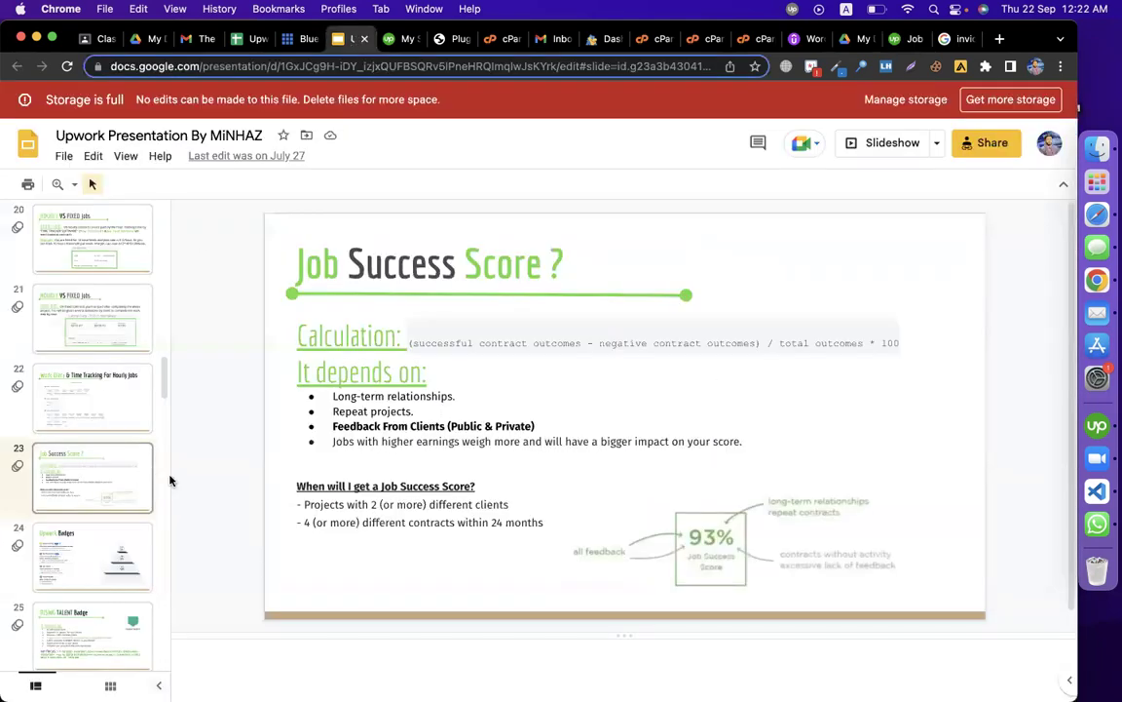
{"action": "left_click", "coordinate": [93, 558]}
{"action": "left_click", "coordinate": [72, 453]}
{"action": "left_click", "coordinate": [78, 547]}
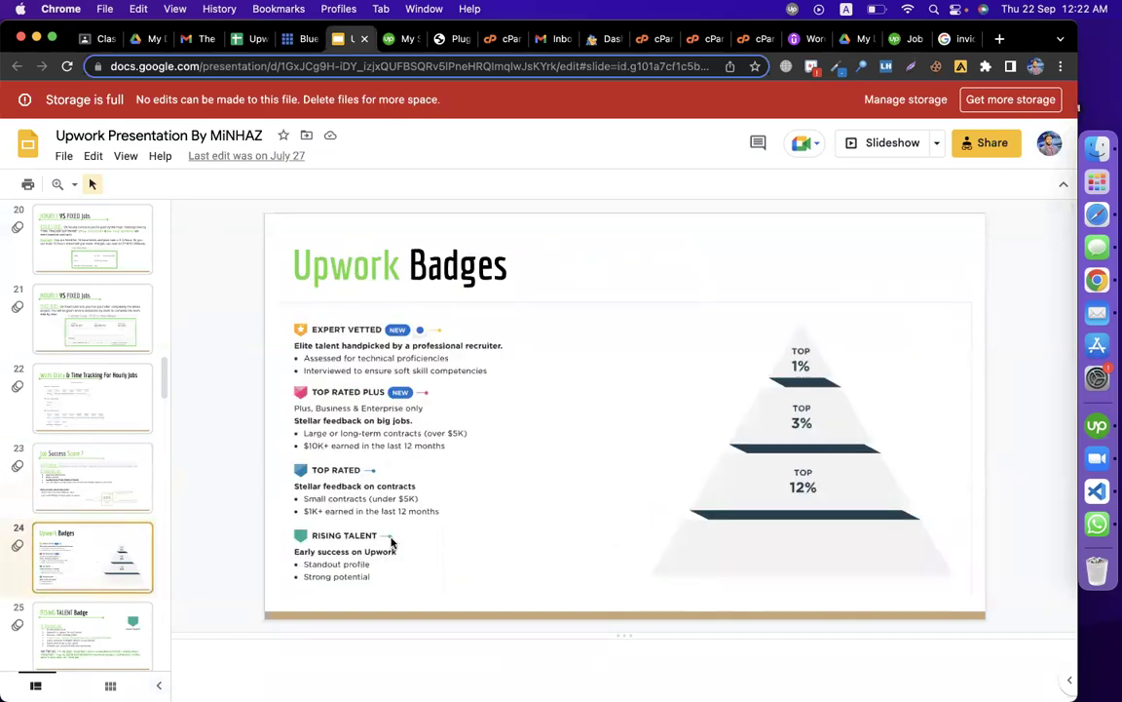